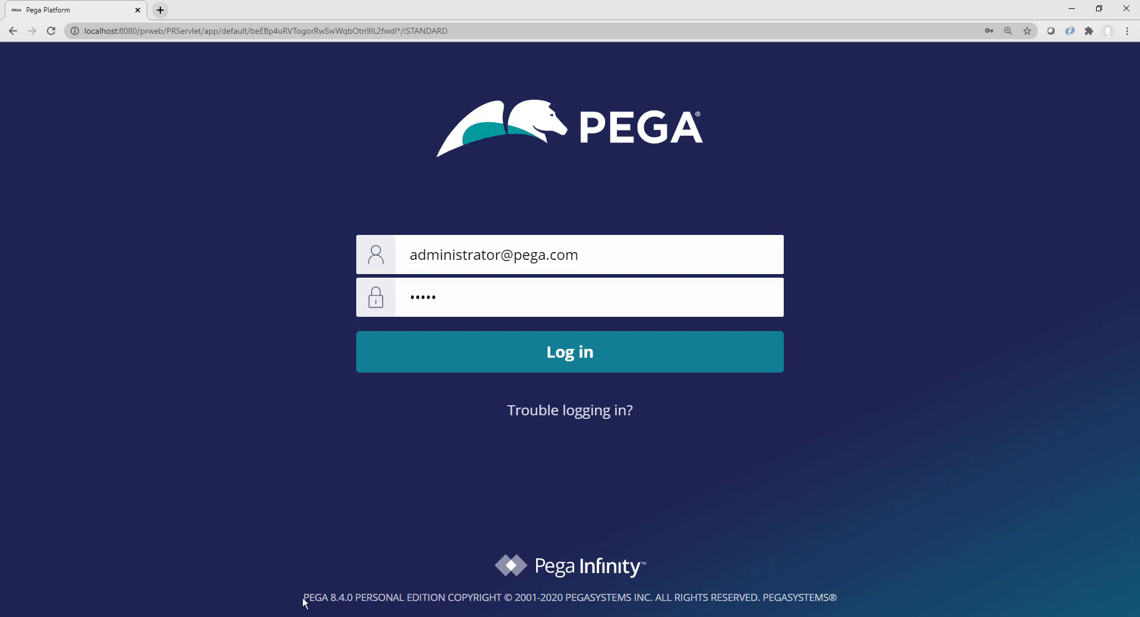
Step: Highlight the Pega version in the login page footer and the PEGA logo image
left_click_drag(304, 598, 463, 602)
left_click(281, 506)
left_click_drag(447, 116, 469, 138)
double_click(587, 136)
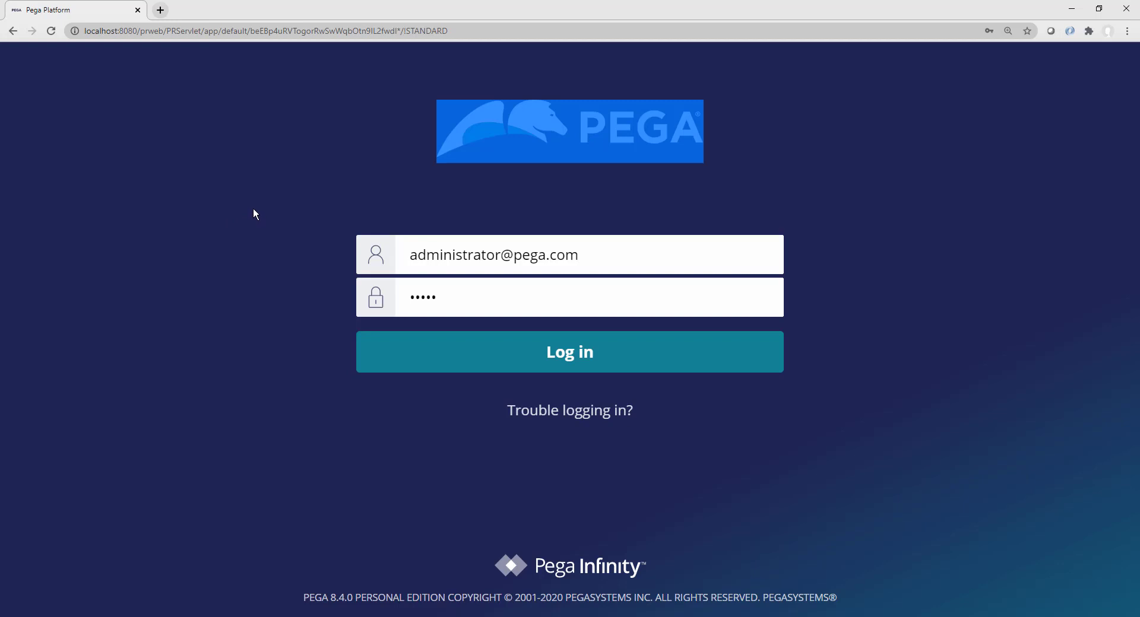
left_click(262, 300)
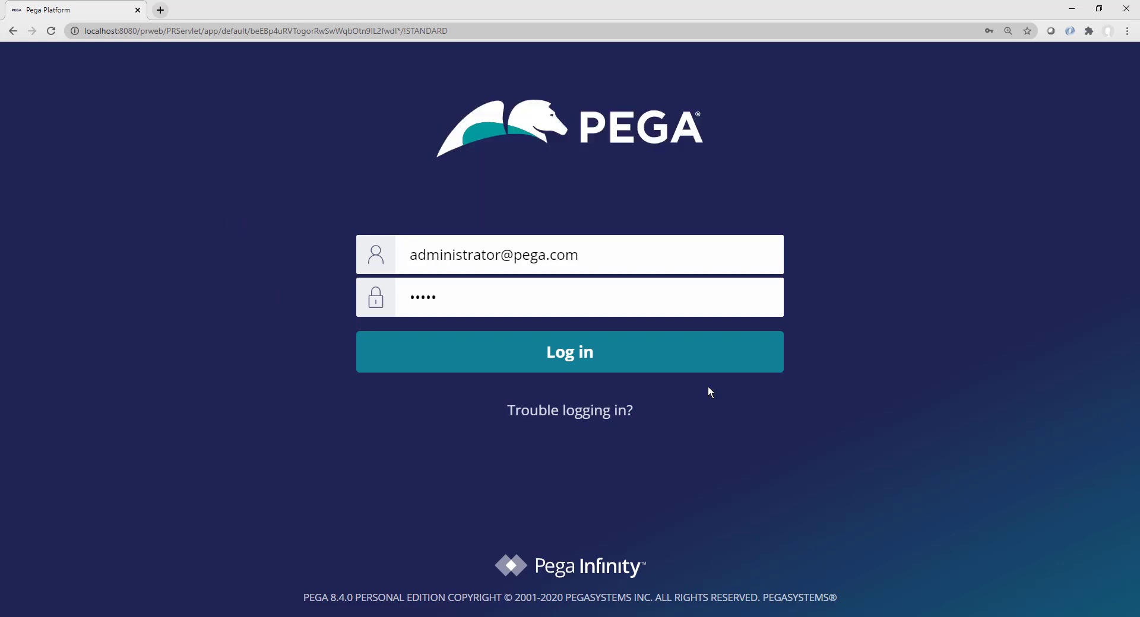
Step: Log in as administrator, re-entering the password after the first attempt fails
left_click(590, 362)
left_click(474, 348)
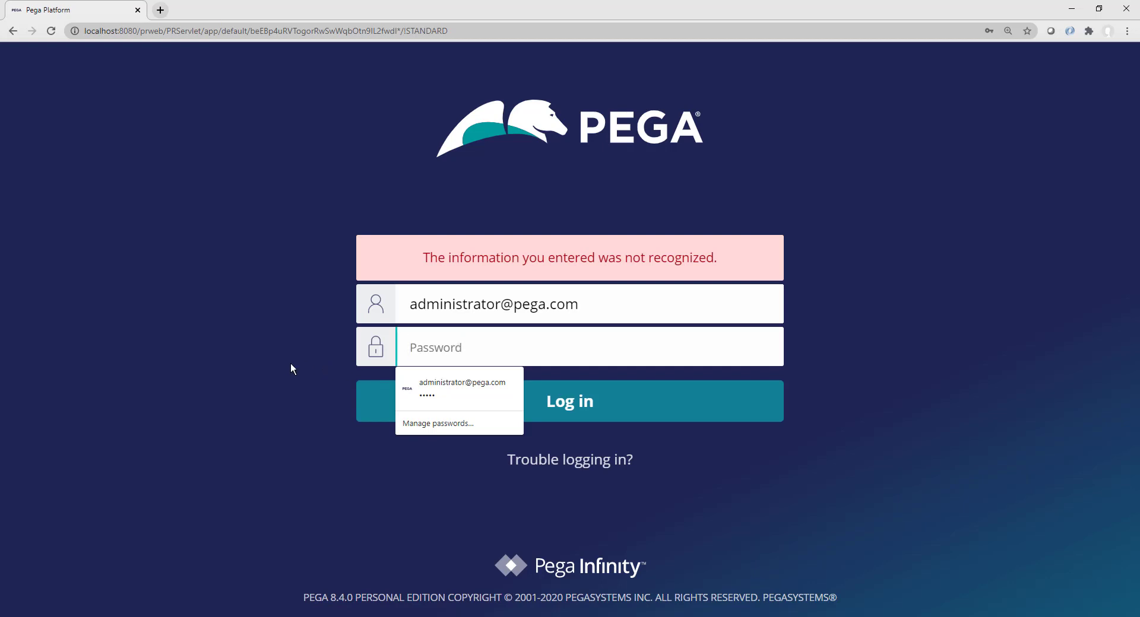
type("in")
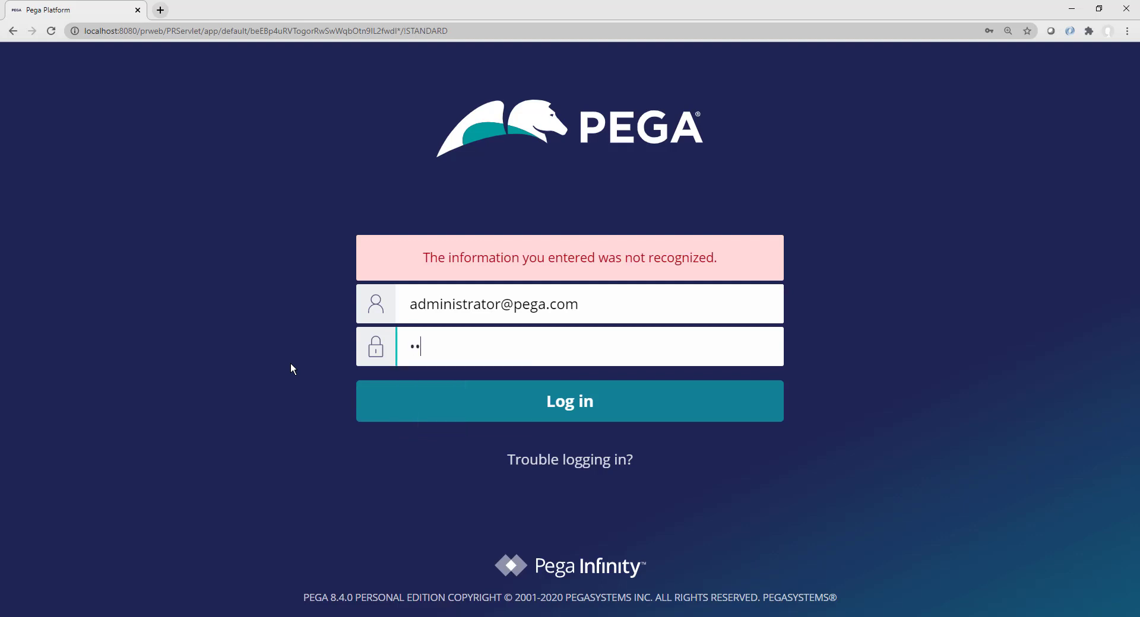
type("stall")
left_click(580, 402)
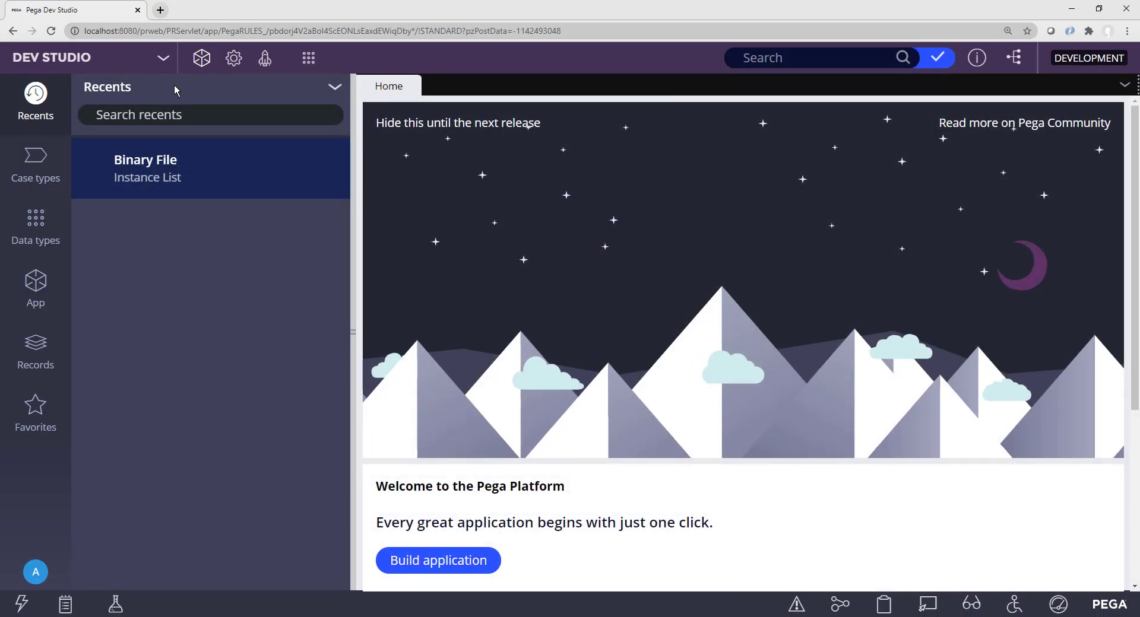
Step: Reset zoom to 100% and open SysAdmin > Requestor Type in the Records explorer
key("ctrl+0")
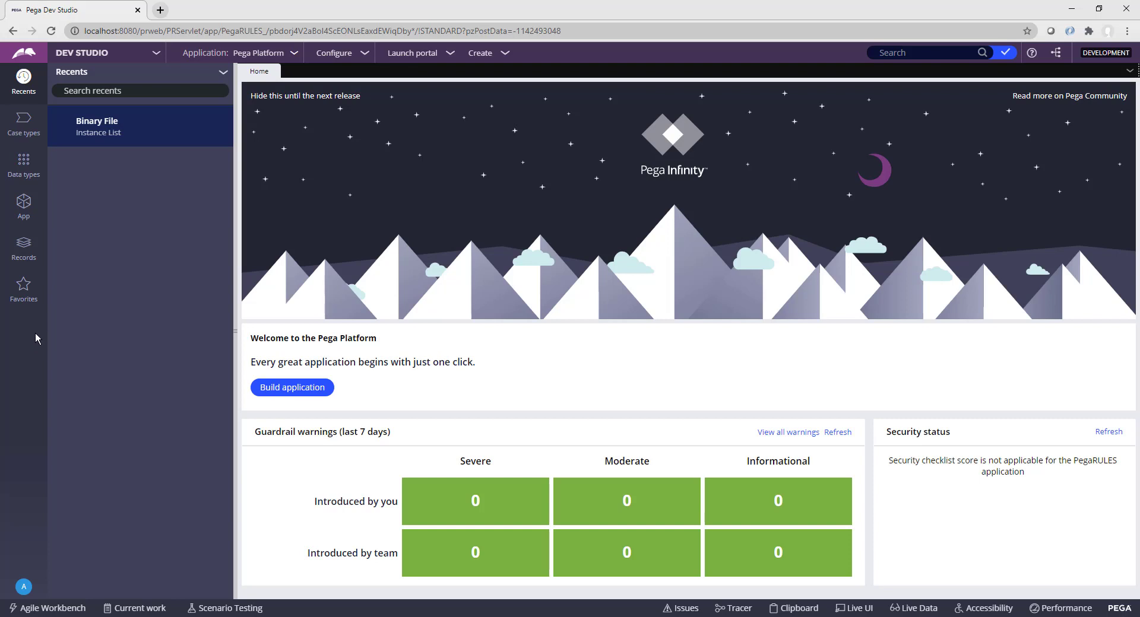
left_click(24, 249)
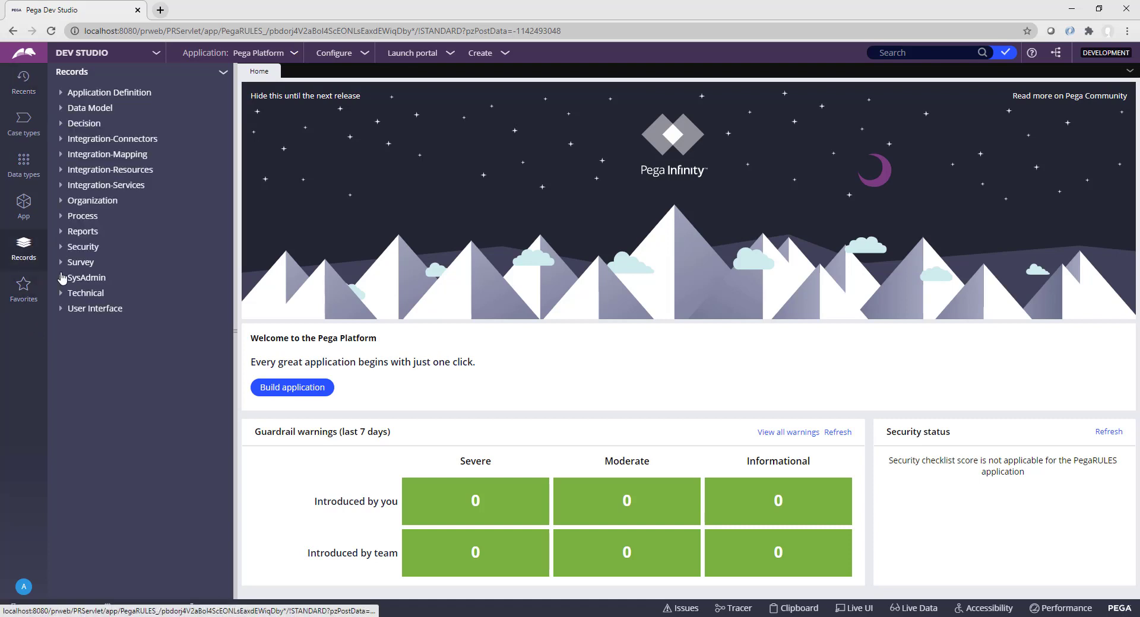
left_click(62, 279)
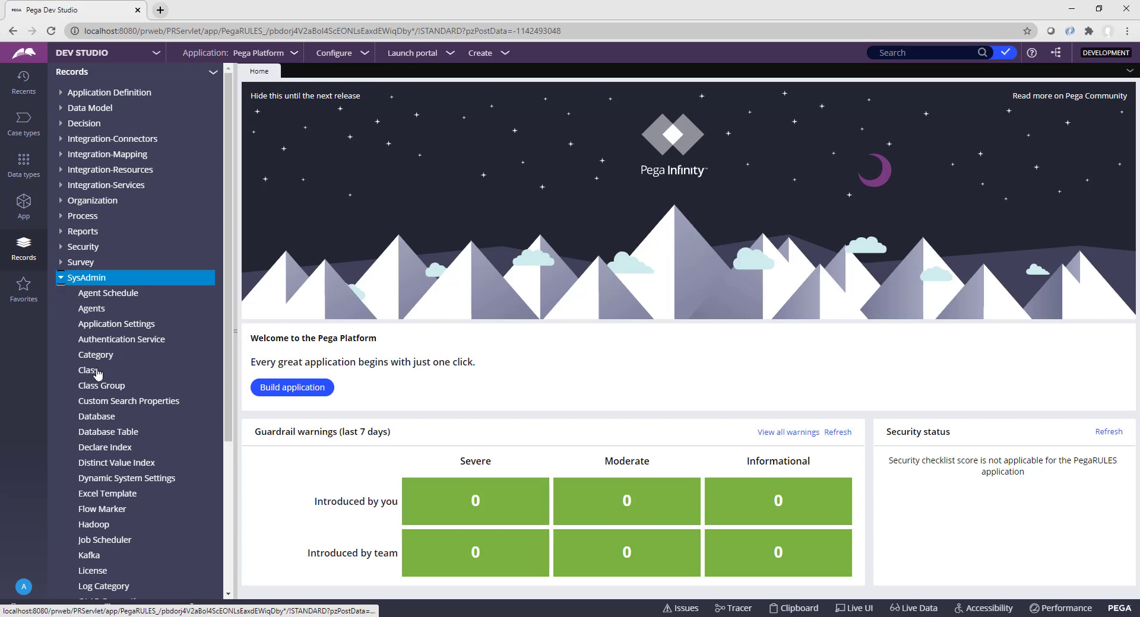
scroll(93, 377, "down", 1)
scroll(93, 381, "up", 1)
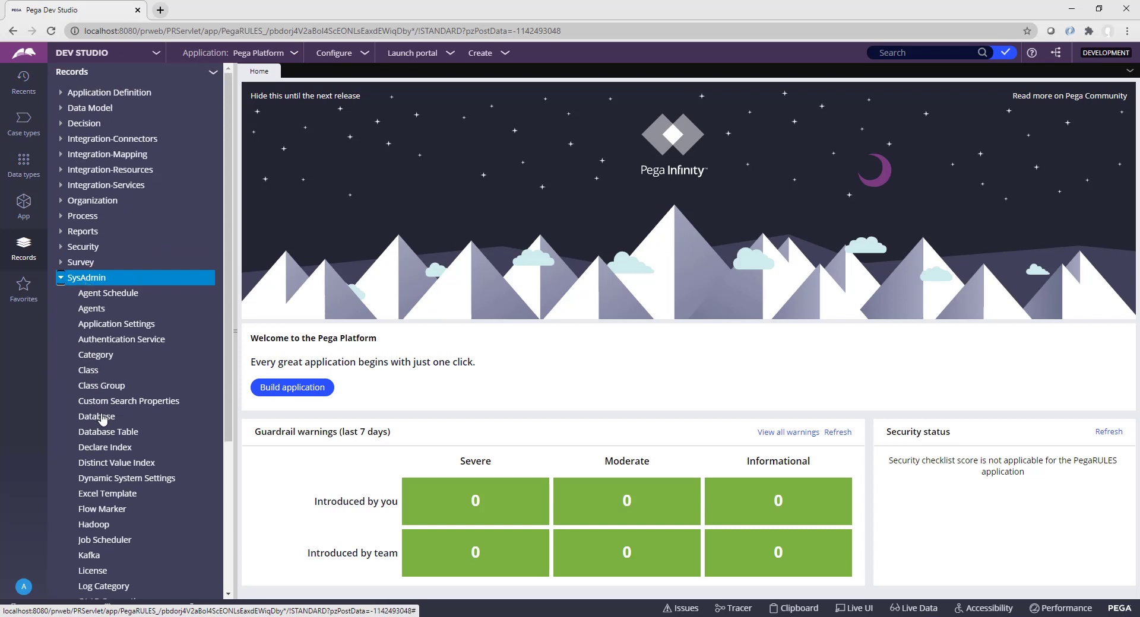
scroll(102, 415, "down", 4)
scroll(102, 419, "down", 1)
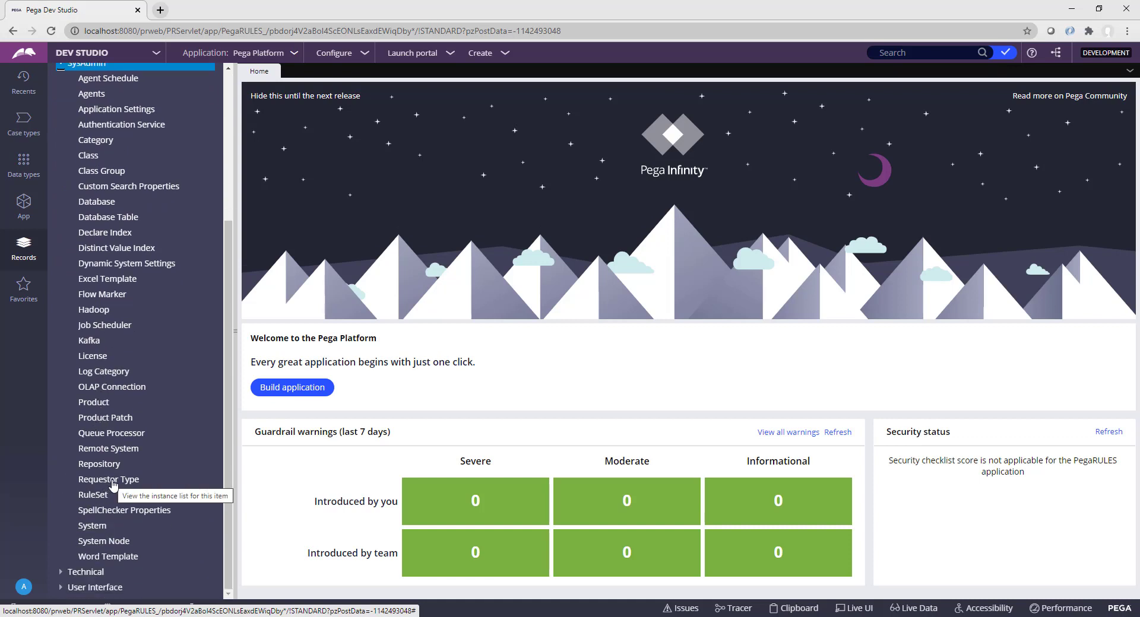
left_click(112, 484)
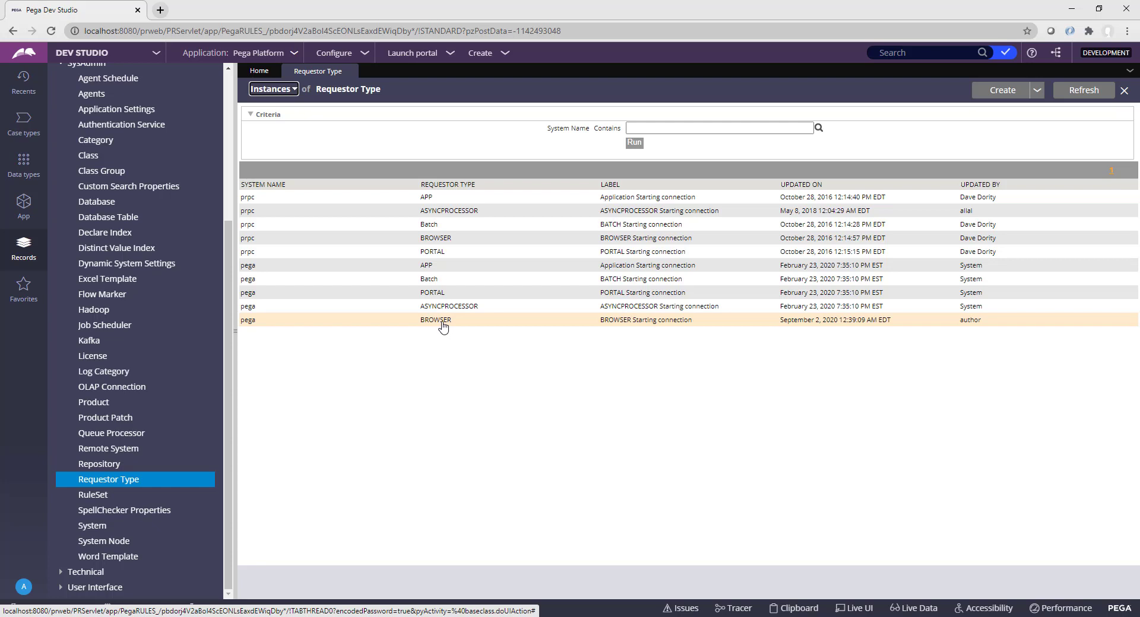
Step: Open the pega BROWSER requestor type and its PRPC:Unauthenticated access group
left_click(443, 324)
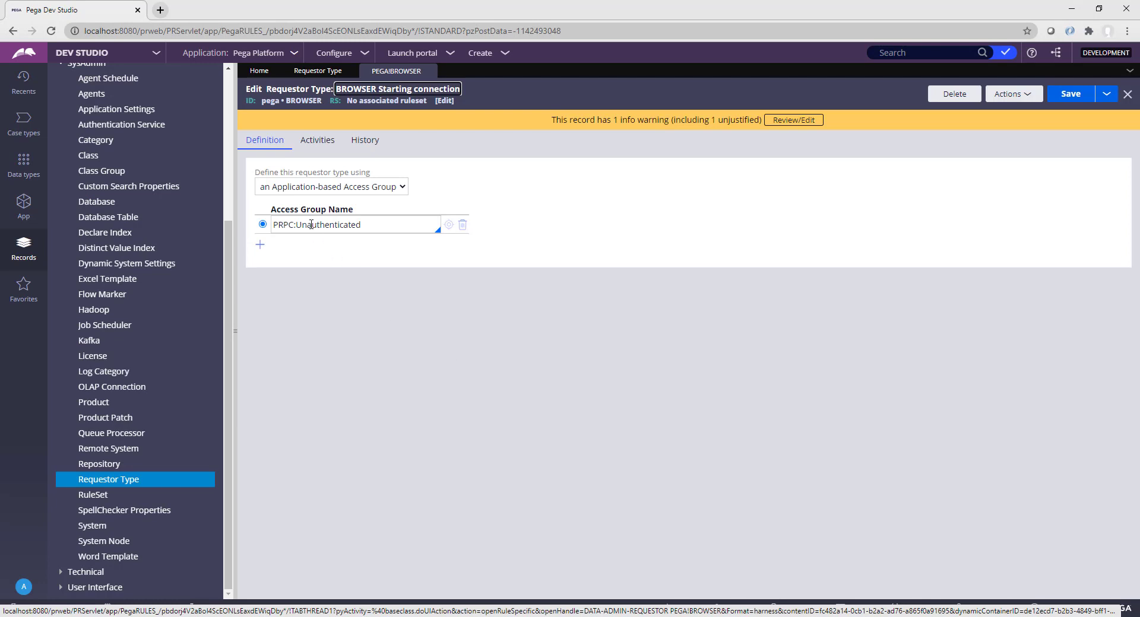
left_click_drag(269, 209, 358, 214)
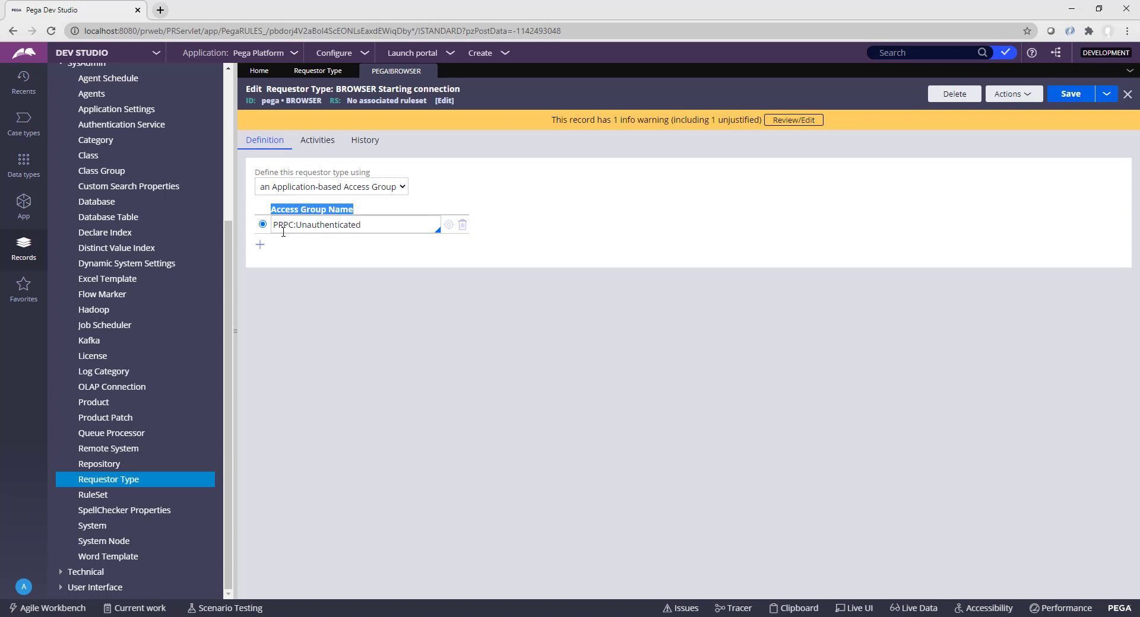
left_click_drag(370, 226, 265, 229)
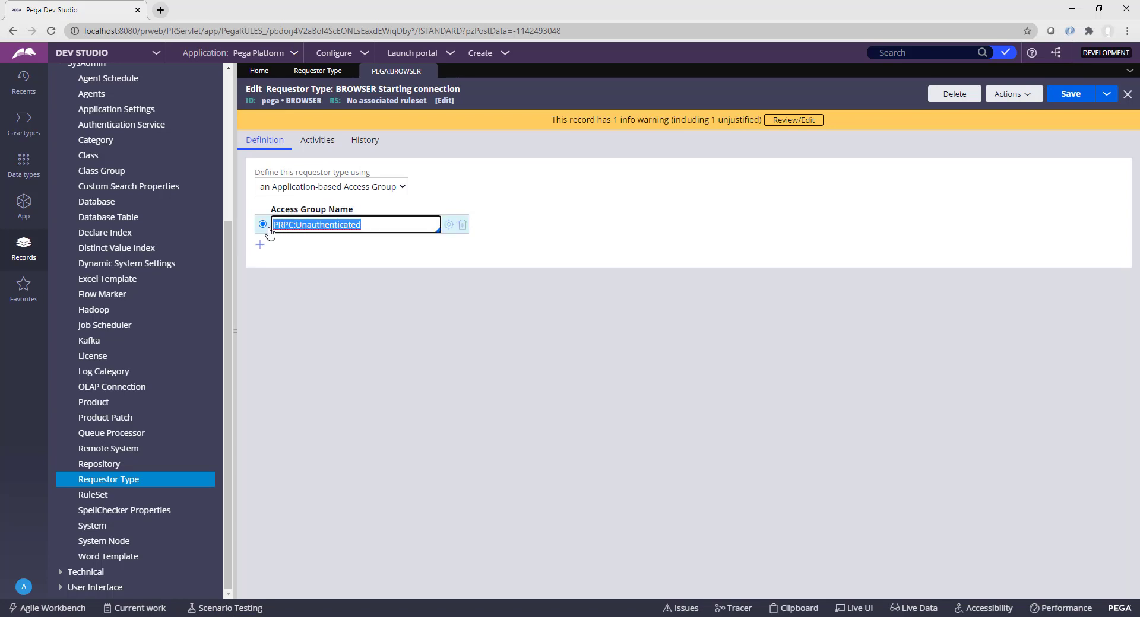
left_click(262, 227)
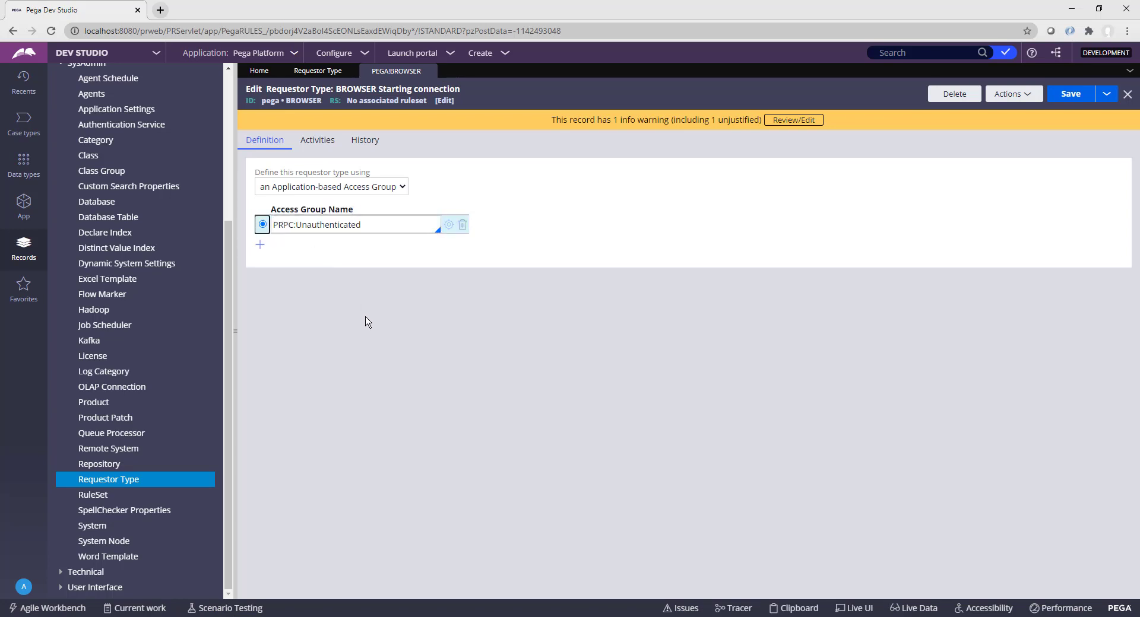
left_click(355, 239)
left_click_drag(363, 225, 275, 224)
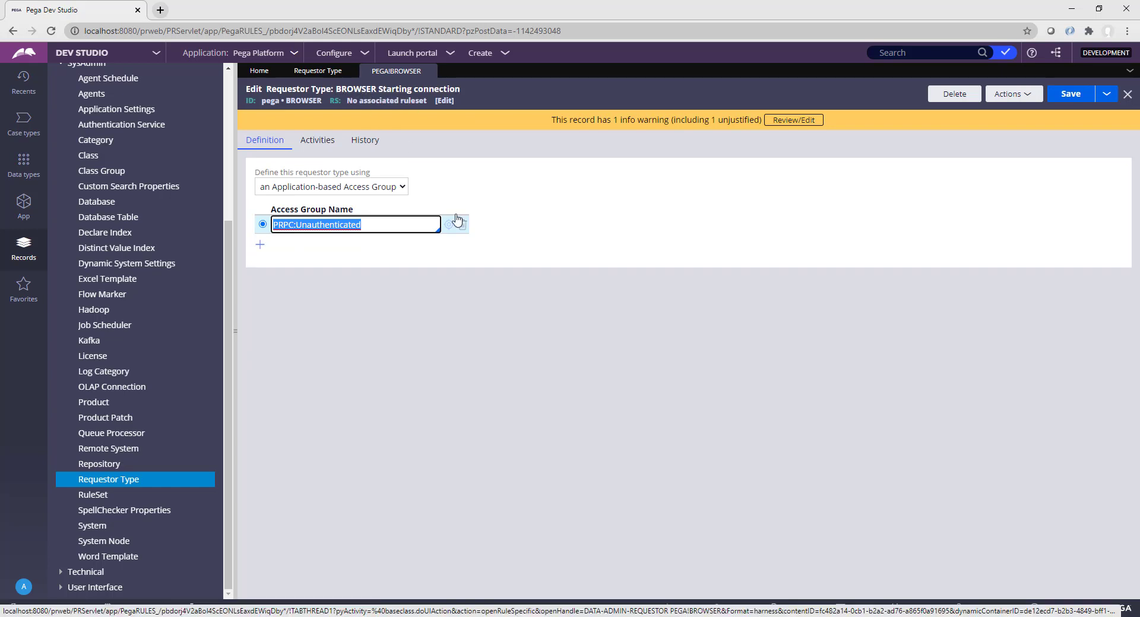
left_click(449, 228)
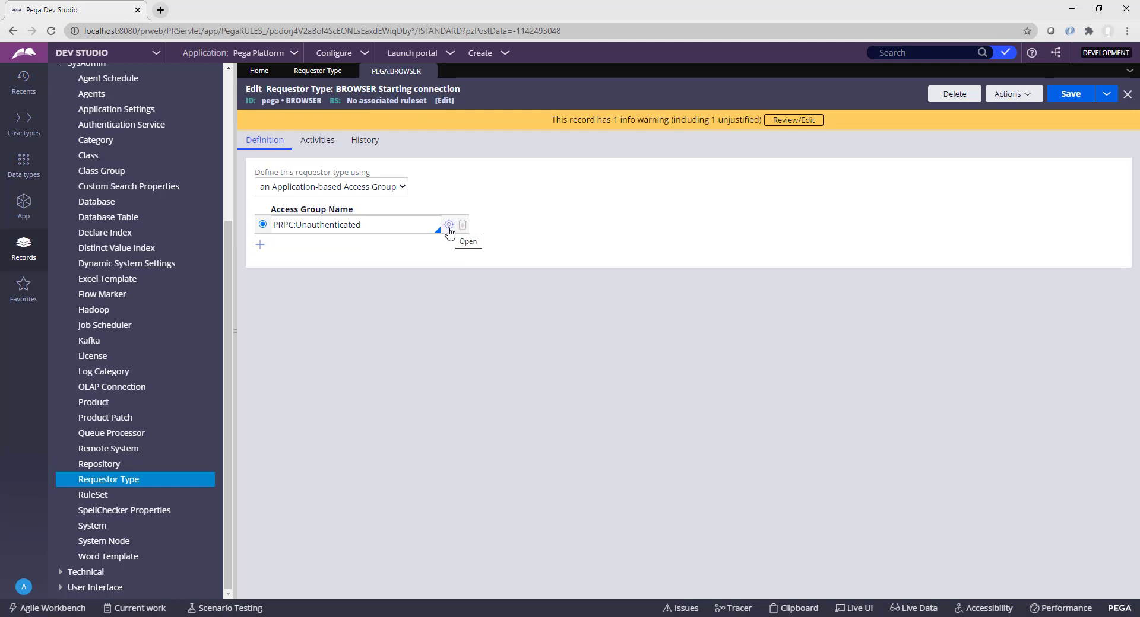
left_click(448, 227)
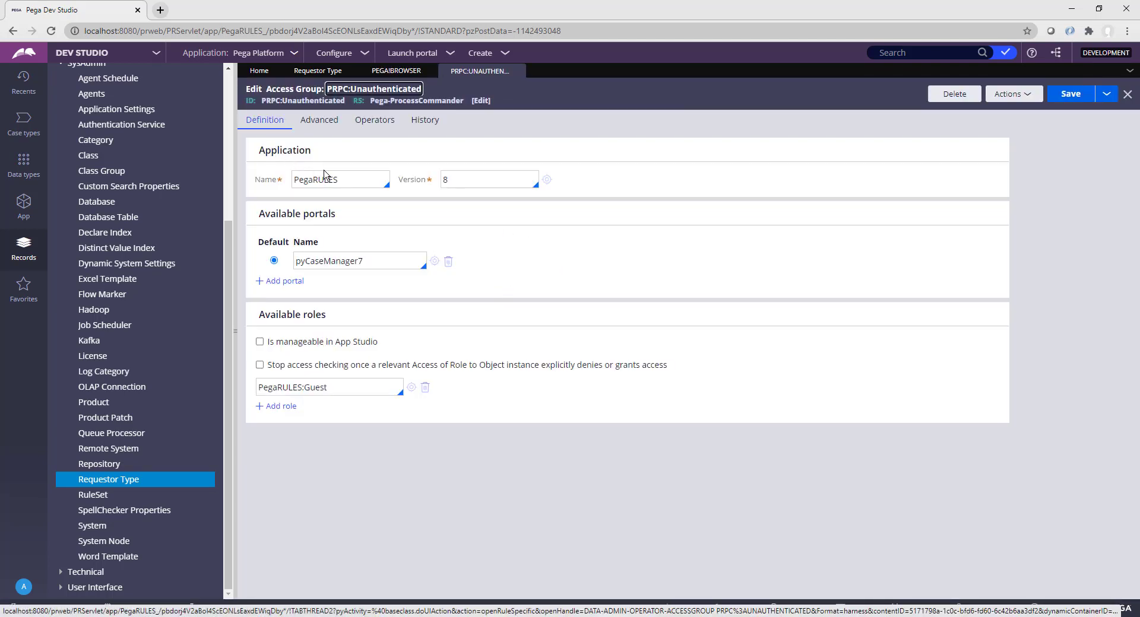
left_click_drag(343, 179, 292, 179)
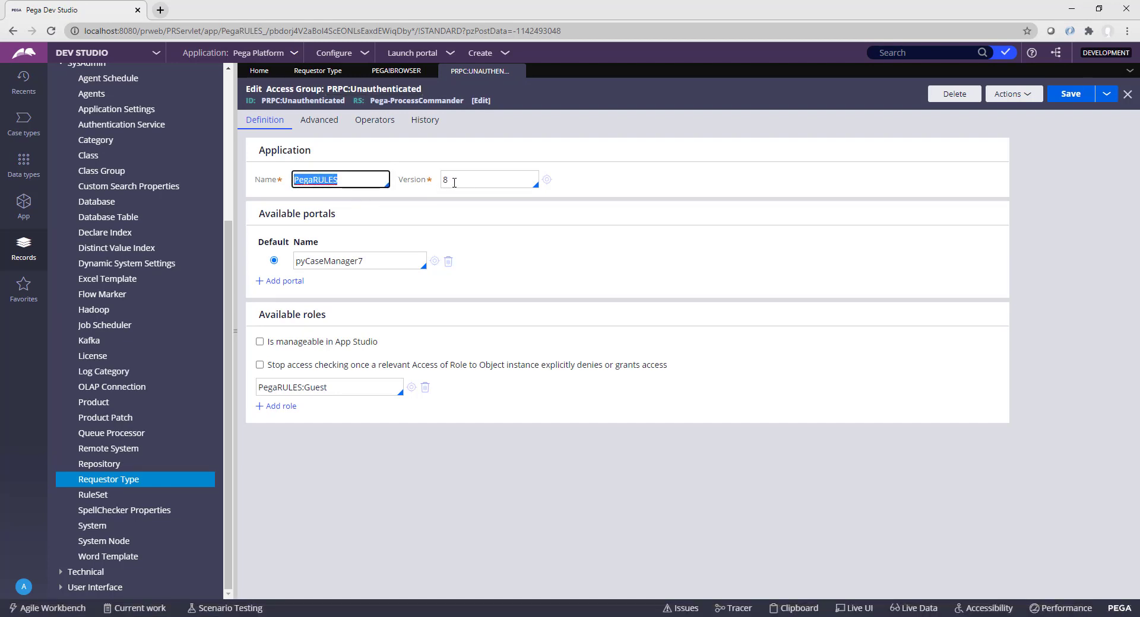
left_click_drag(453, 180, 444, 180)
left_click(517, 265)
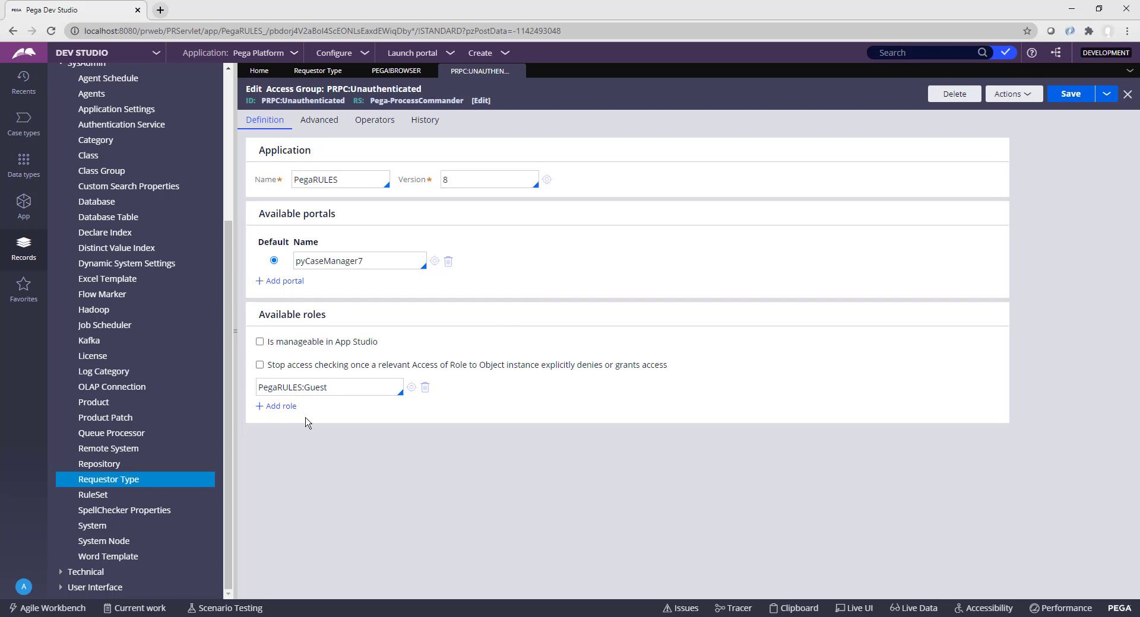
left_click_drag(340, 387, 259, 387)
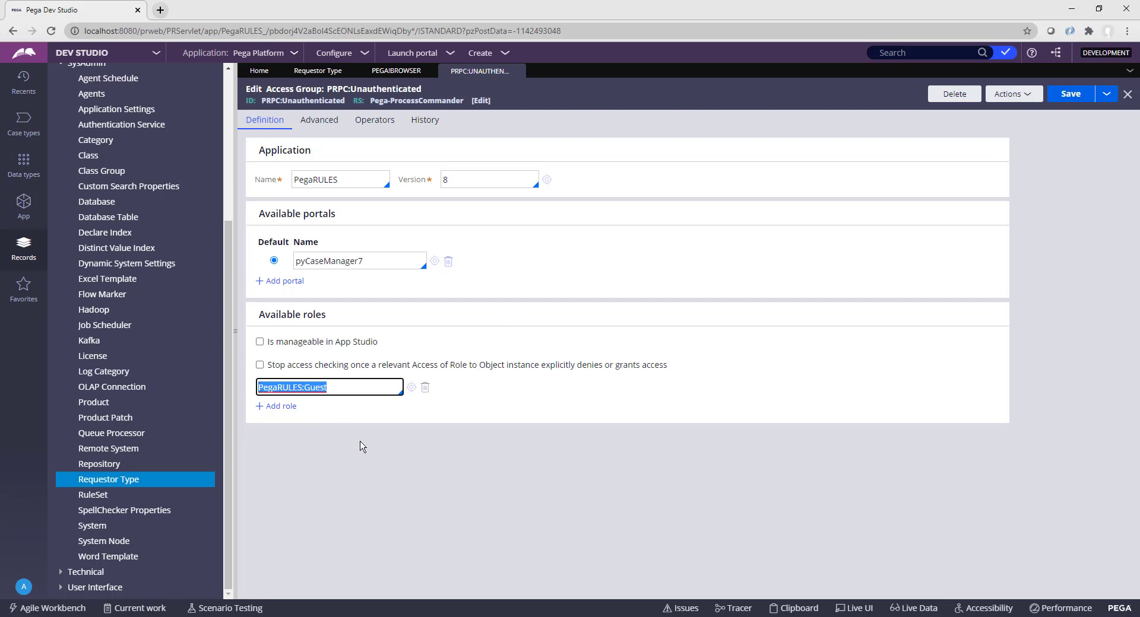
left_click(364, 448)
left_click_drag(339, 387, 259, 387)
left_click(381, 464)
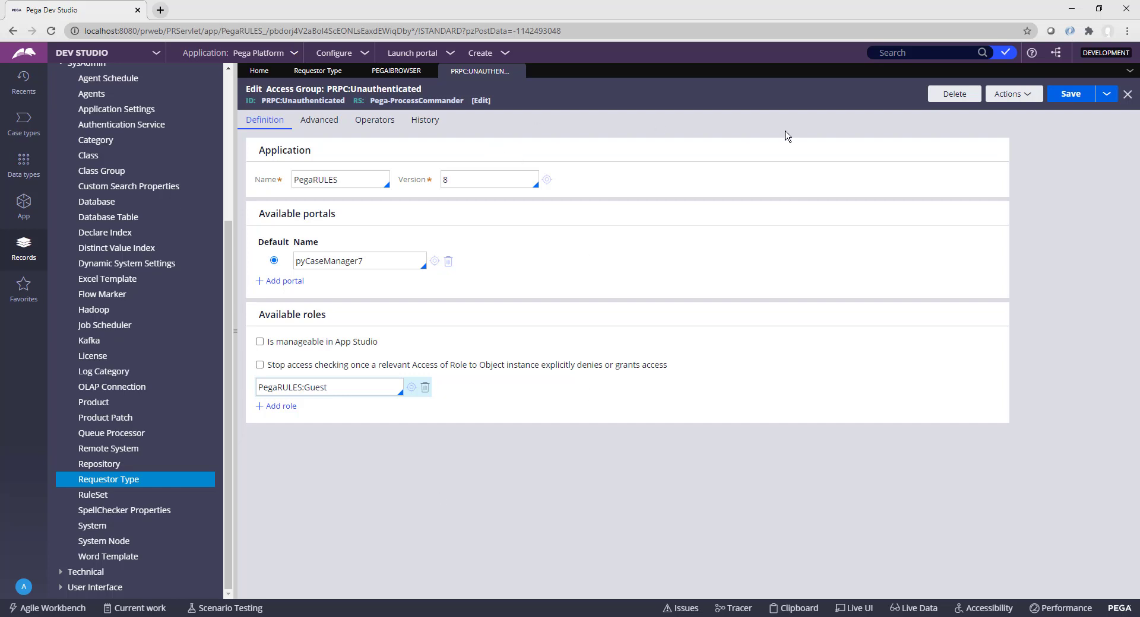
Step: Close all record tabs and start a new Classic application in Advanced configuration
left_click(1129, 70)
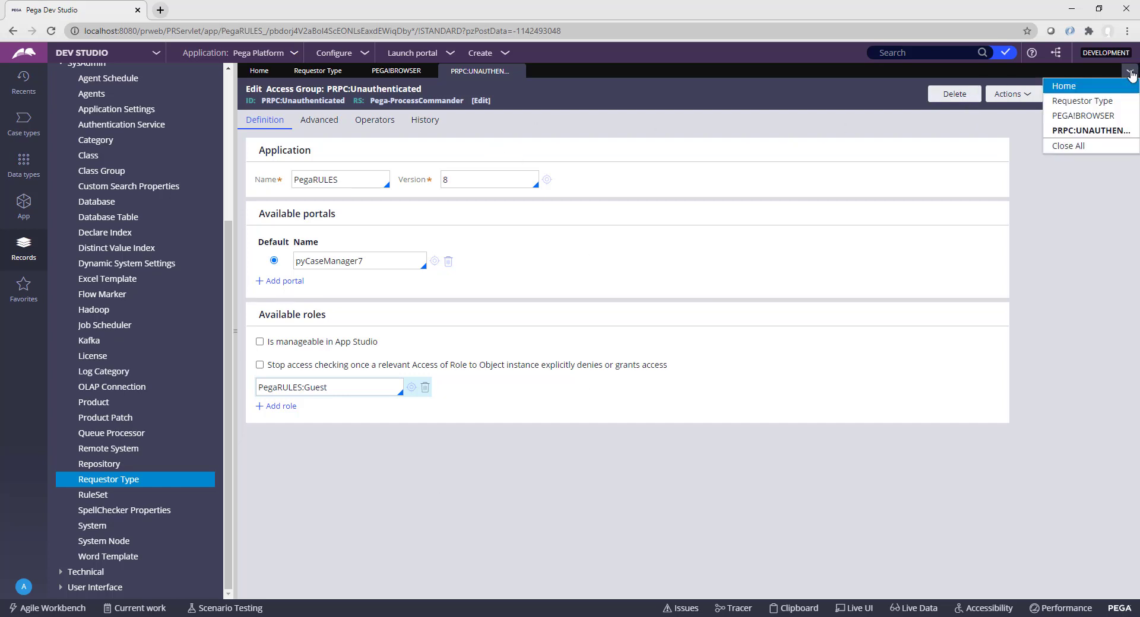
left_click(1105, 147)
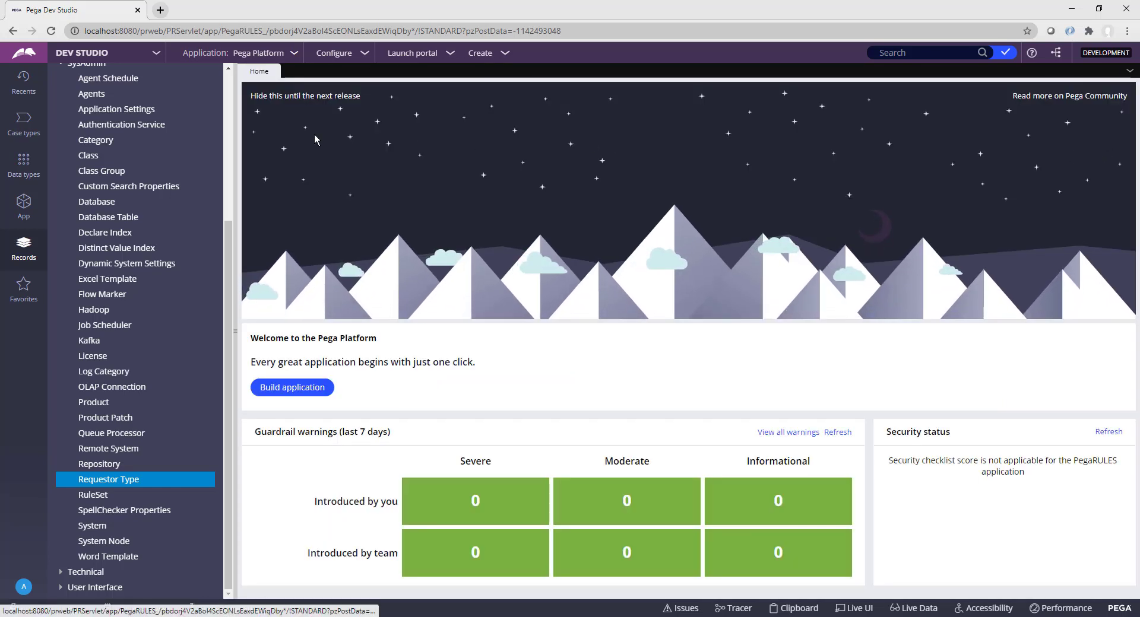
left_click(294, 54)
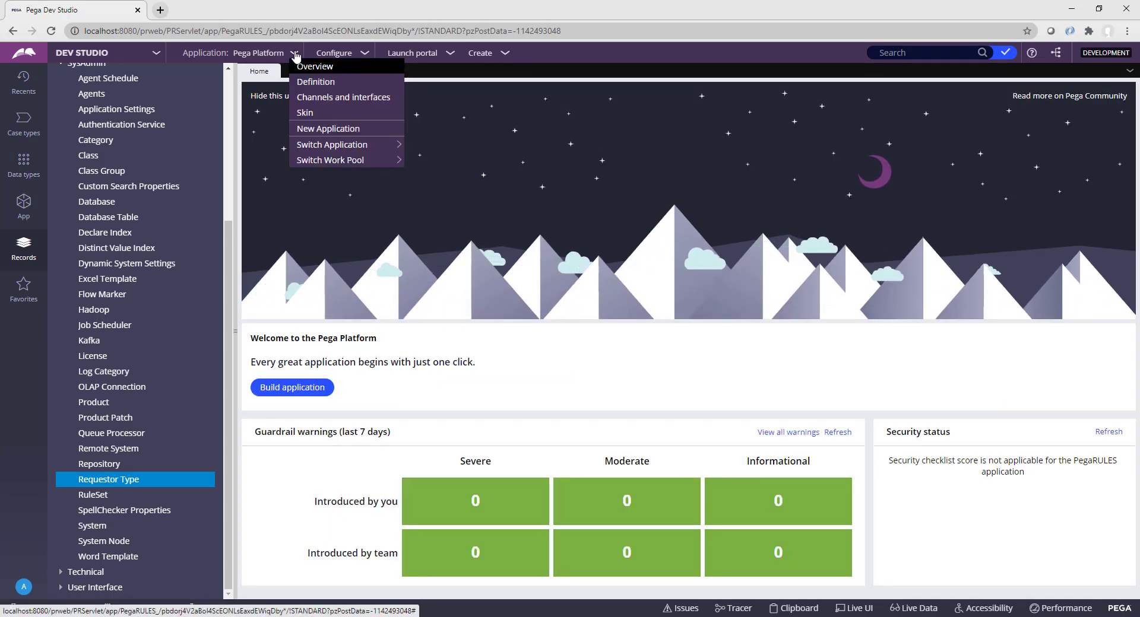
left_click(370, 131)
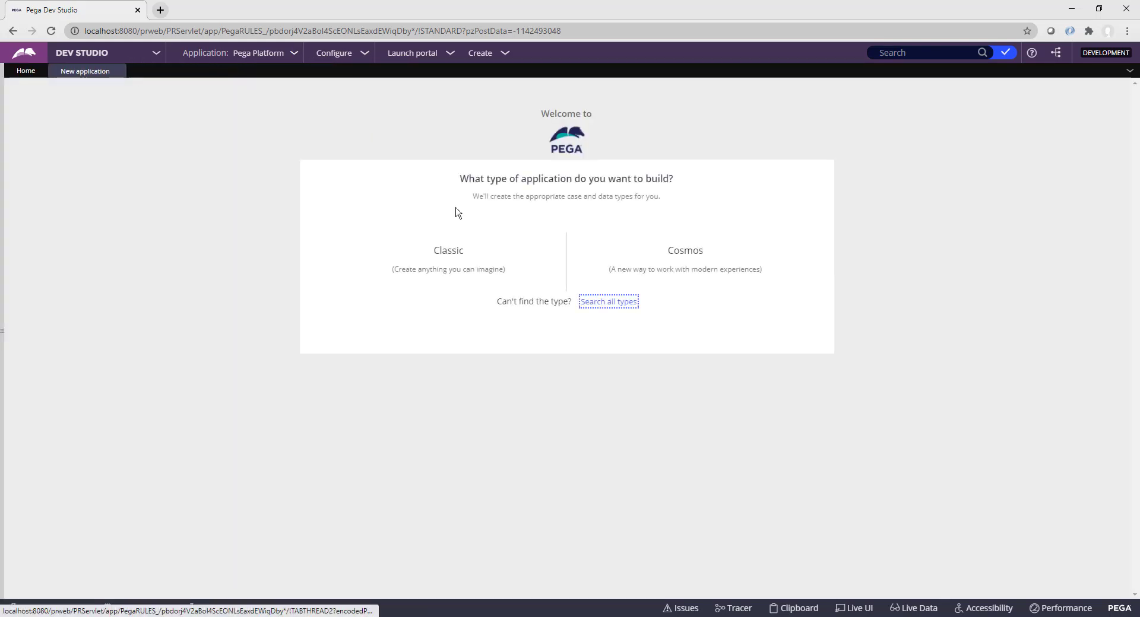
left_click(454, 279)
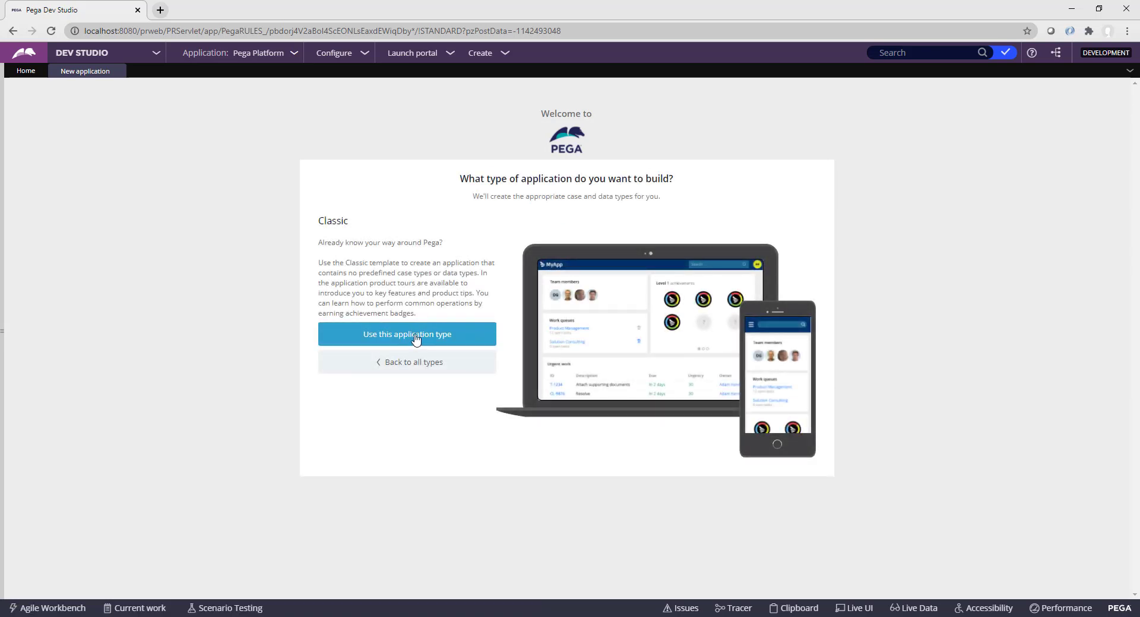
left_click(431, 340)
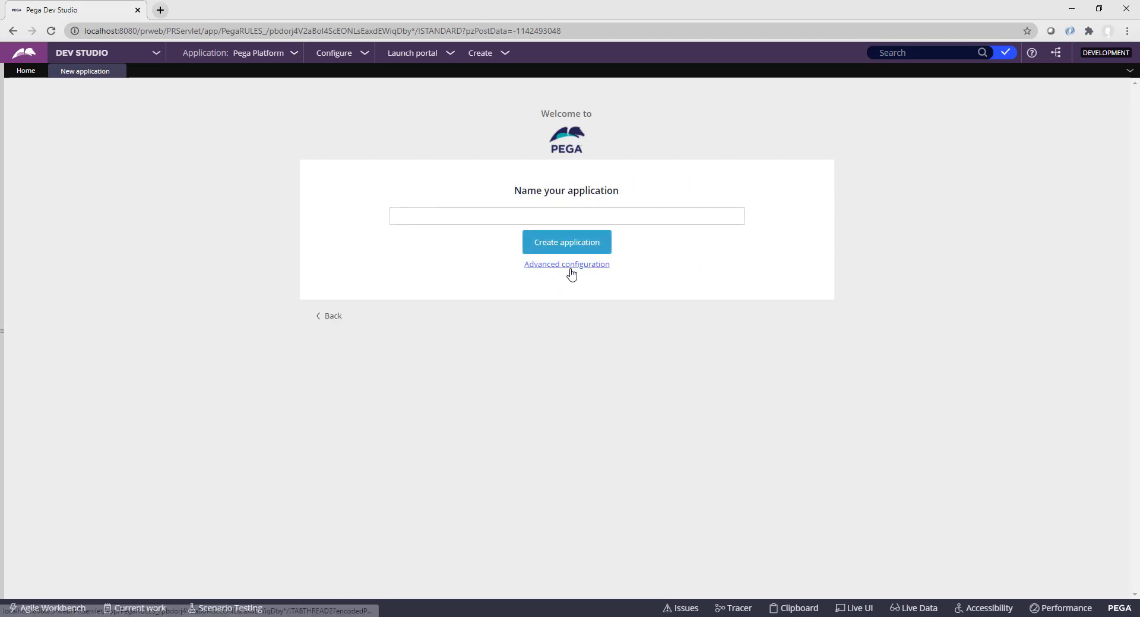
left_click(569, 272)
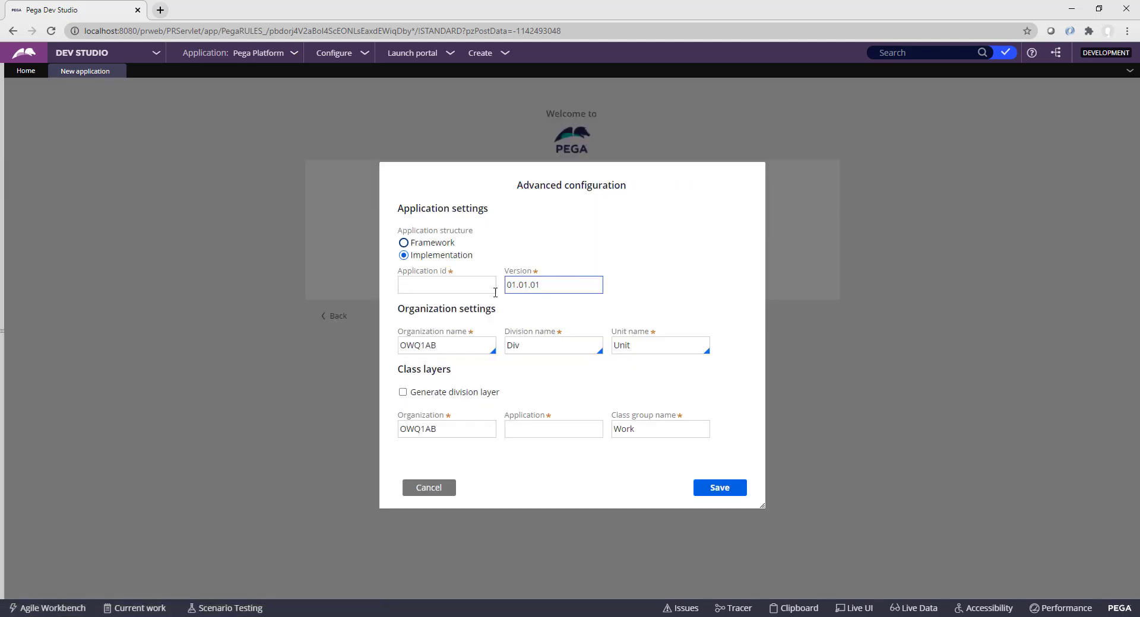
Step: Set organization ABC and Application id XyzApp, check the ABC/XyzApp class layers, and save
left_click(440, 293)
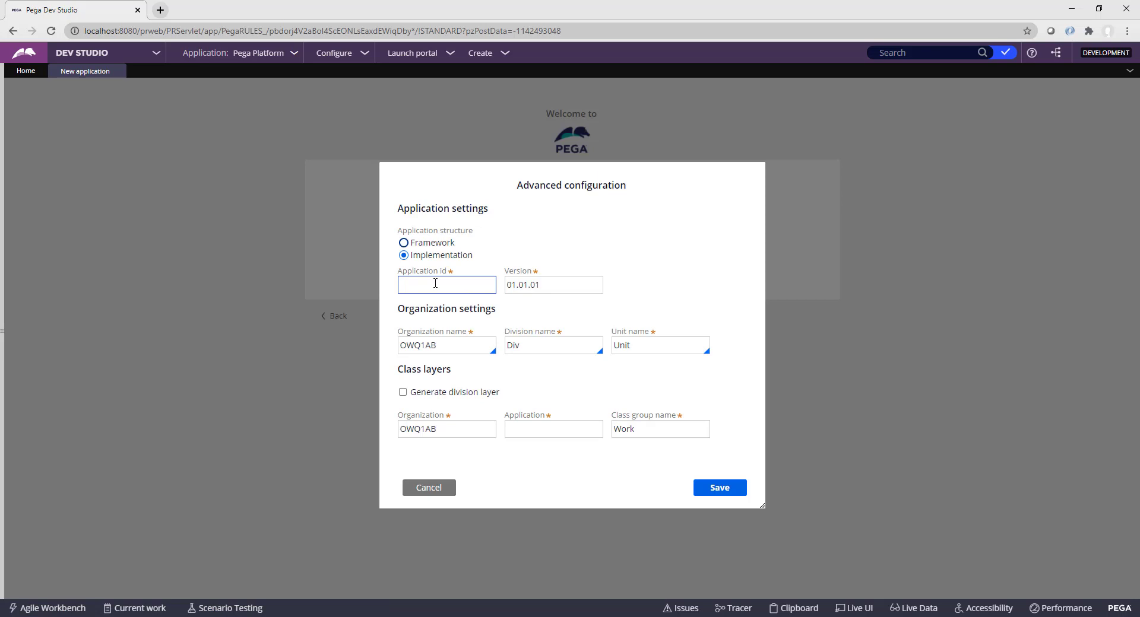
left_click(446, 380)
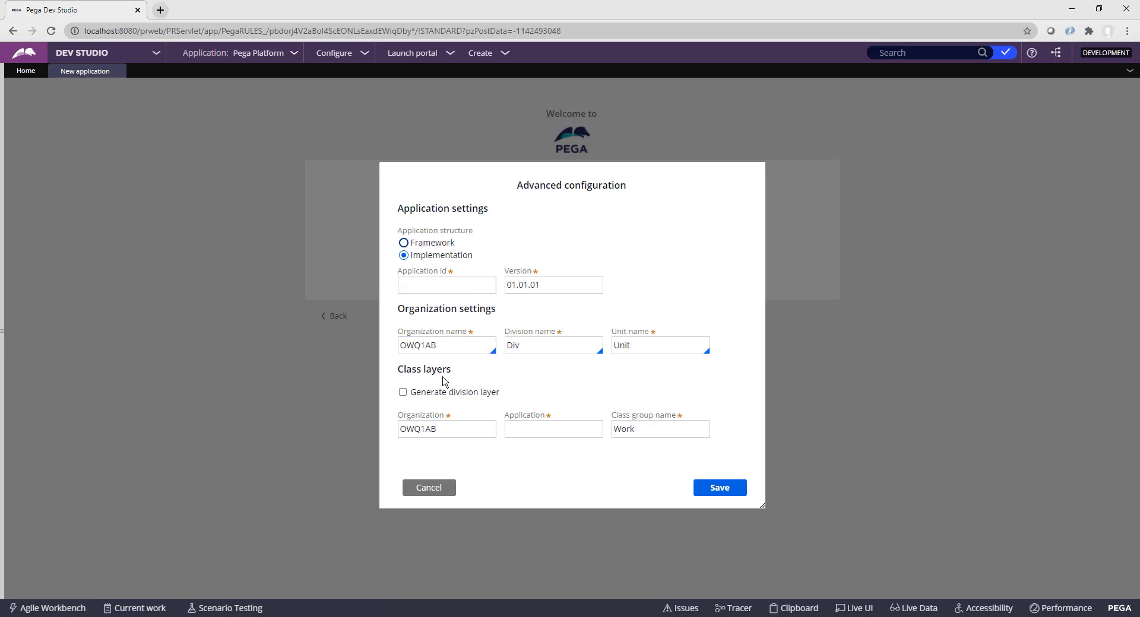
left_click(448, 347)
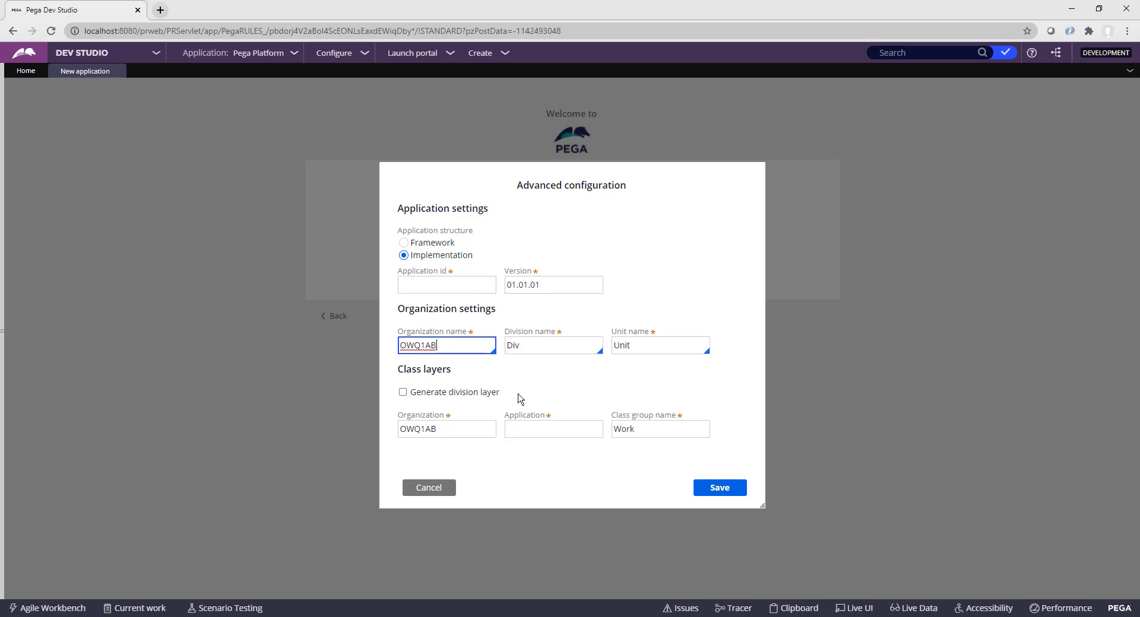
key("BackSpace")
key("BackSpace")
key("BackSpace")
key("BackSpace")
key("BackSpace")
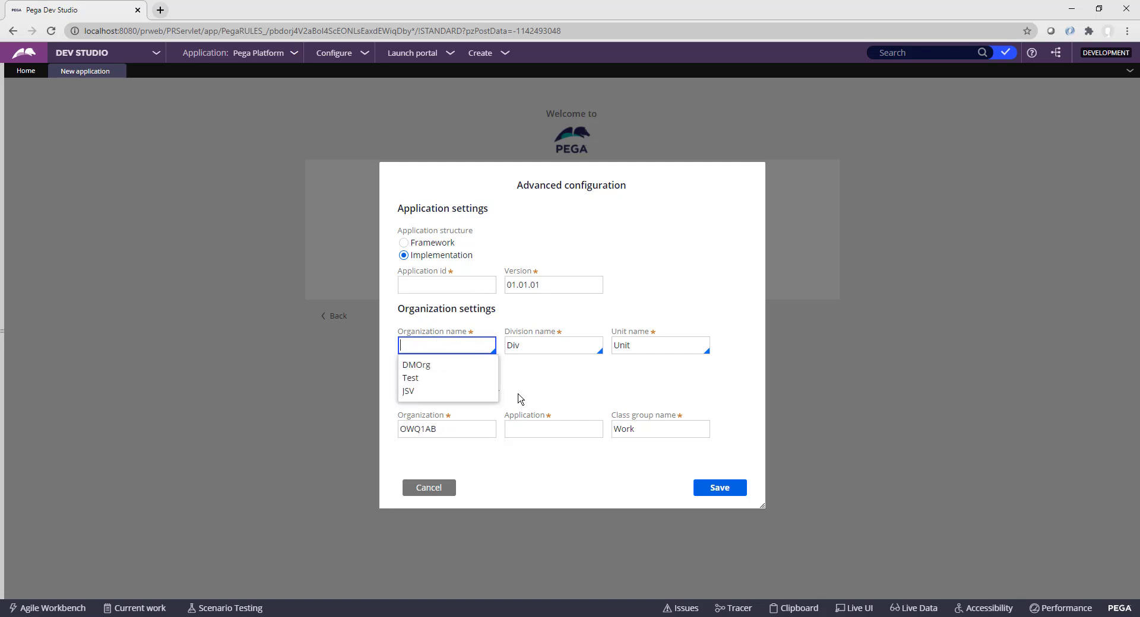
type("A")
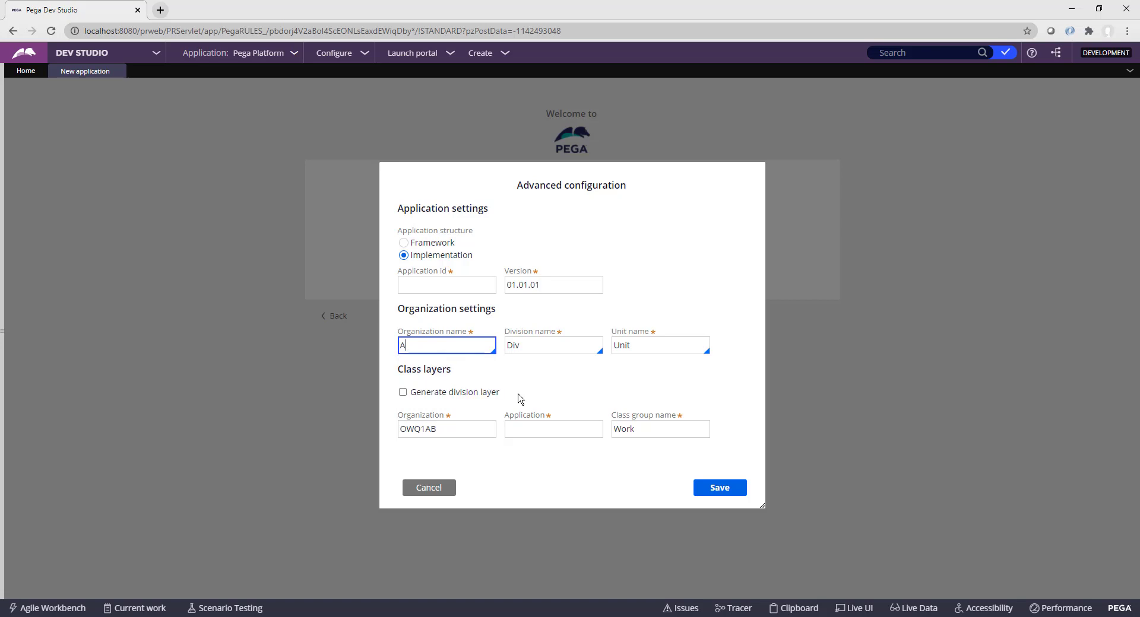
type("BC")
left_click(439, 281)
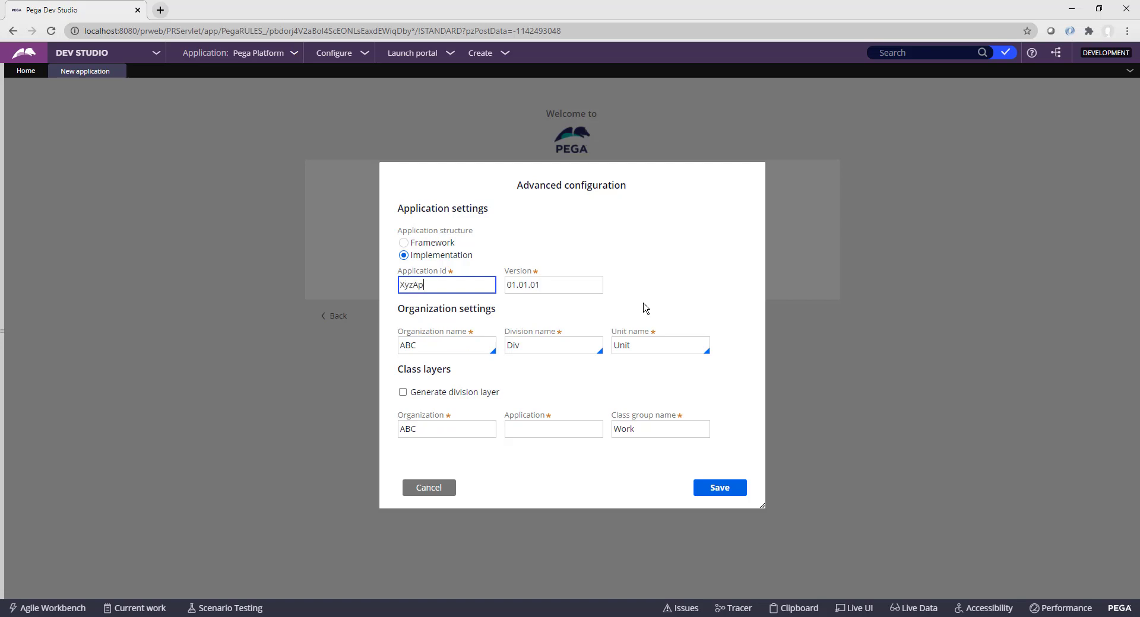
key("Tab")
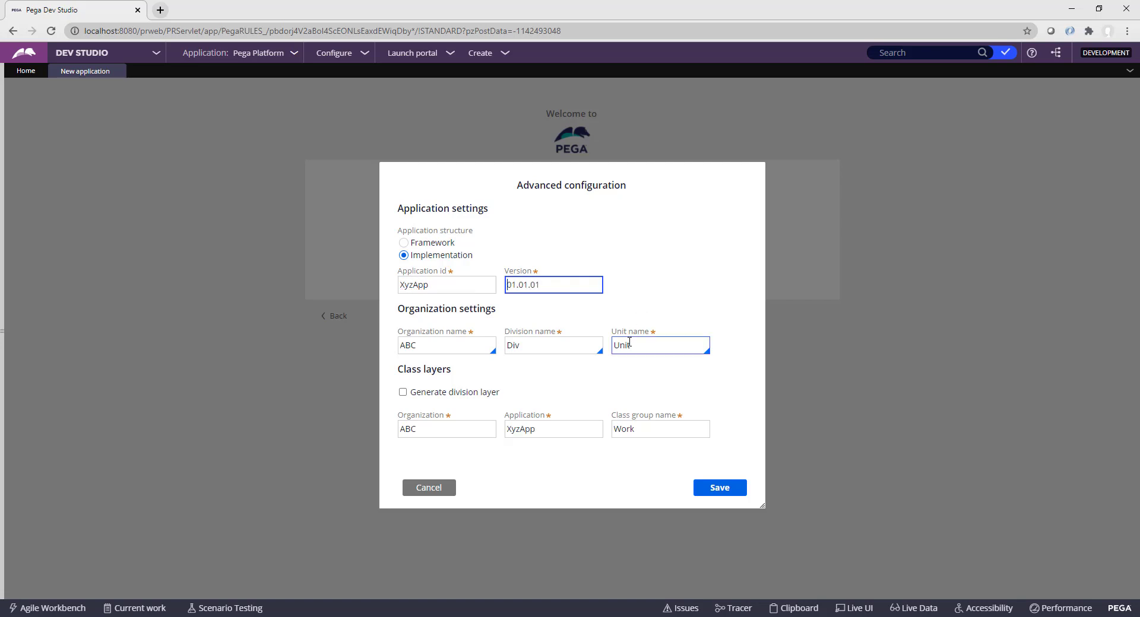
left_click(429, 433)
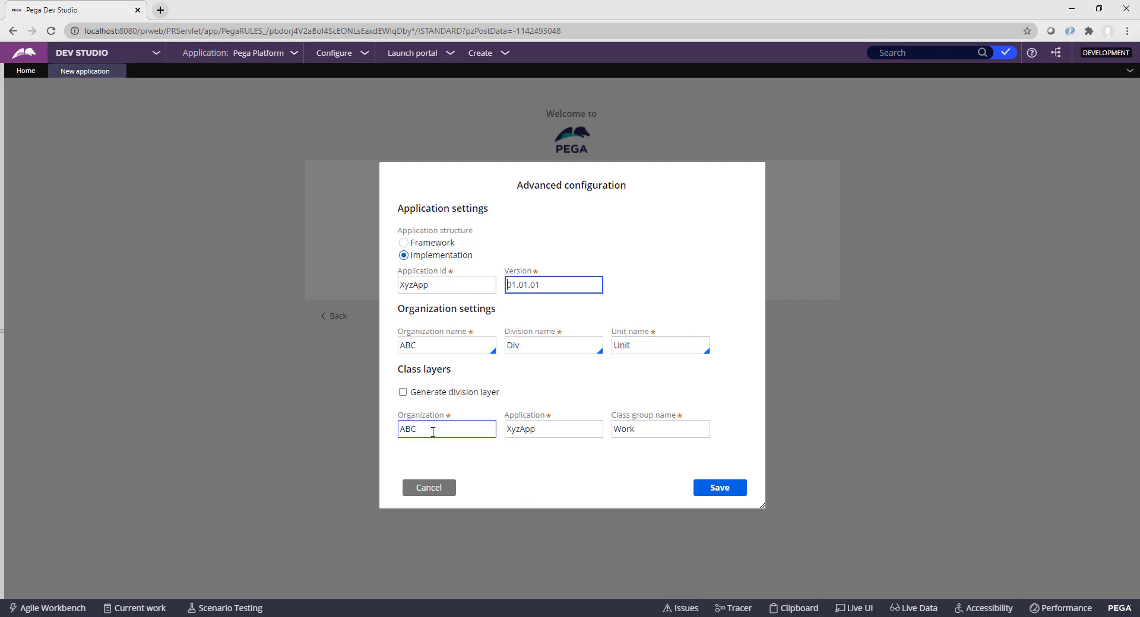
left_click_drag(425, 431, 389, 436)
left_click_drag(542, 429, 507, 431)
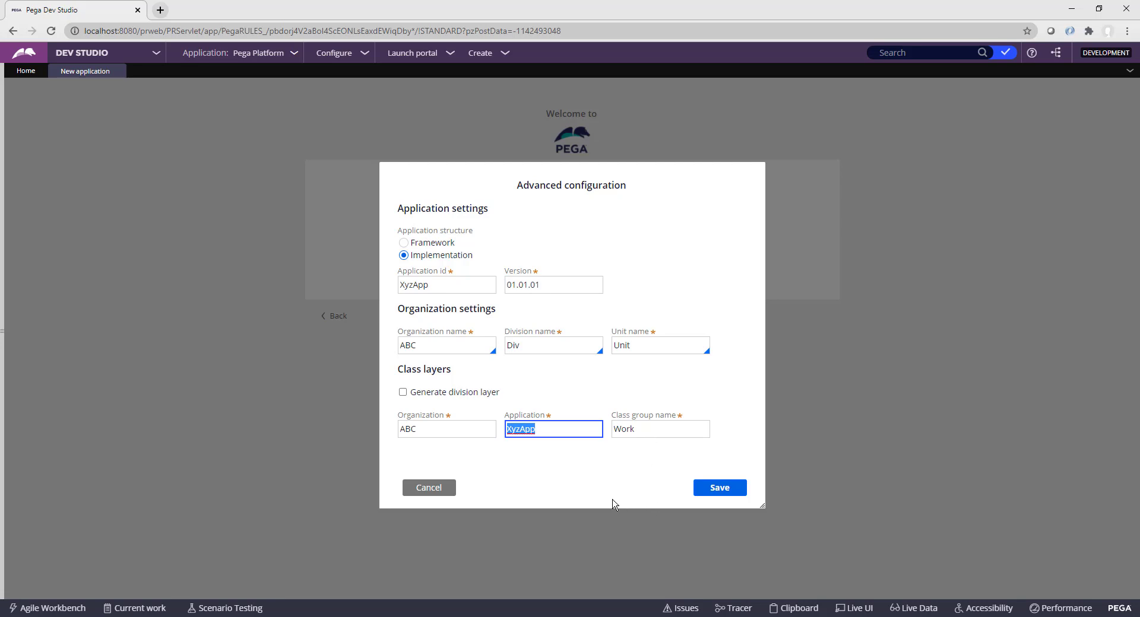
left_click(715, 493)
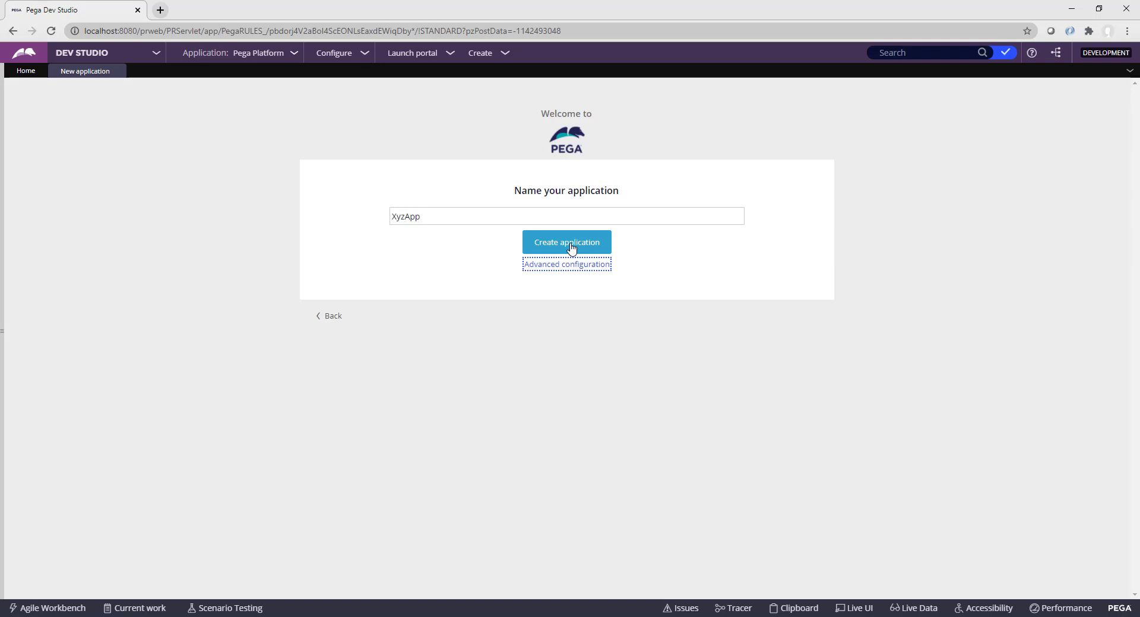
Step: Create the XyzApp application
left_click(410, 217)
left_click_drag(422, 217, 389, 217)
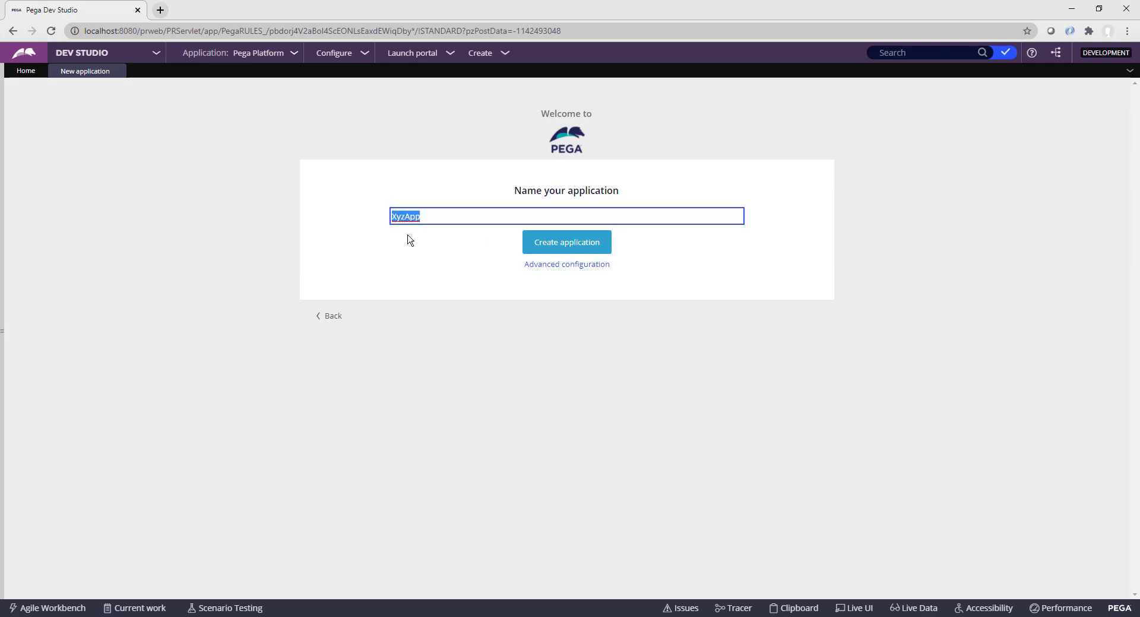
left_click(571, 243)
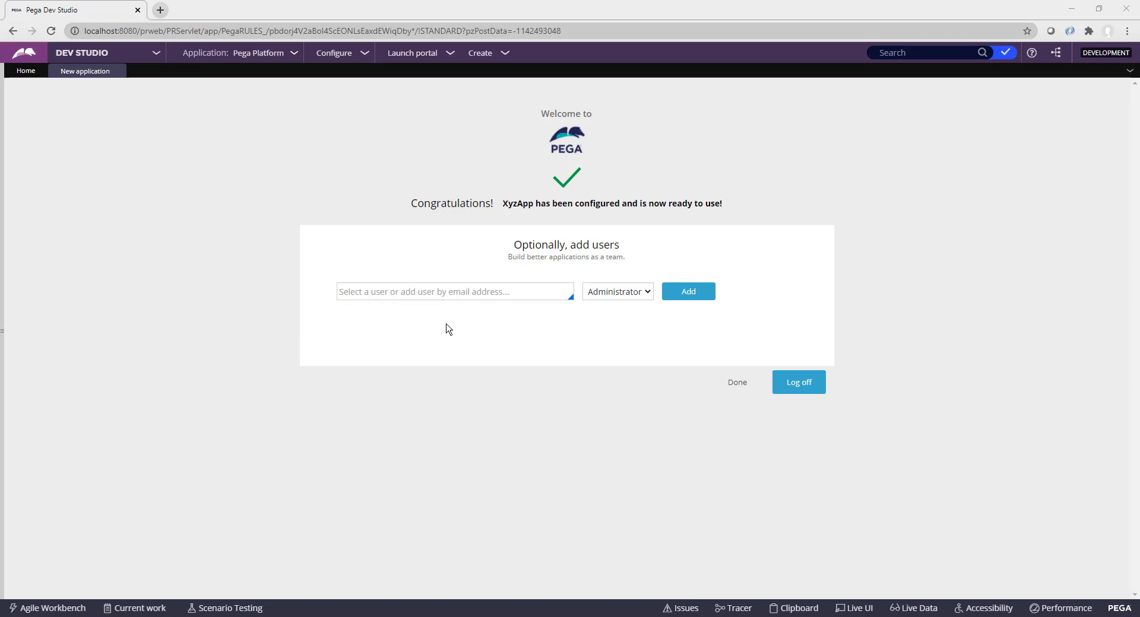
Step: Add a new user login with the Author role and select its generated password
left_click(492, 297)
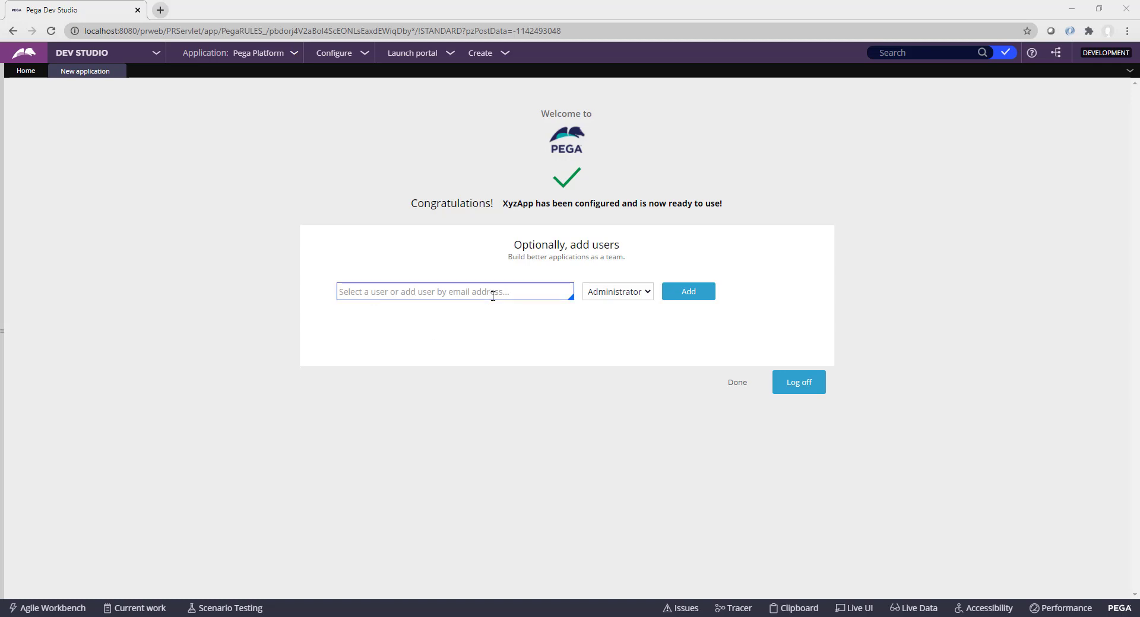
type("author@xyzapp")
key("Tab")
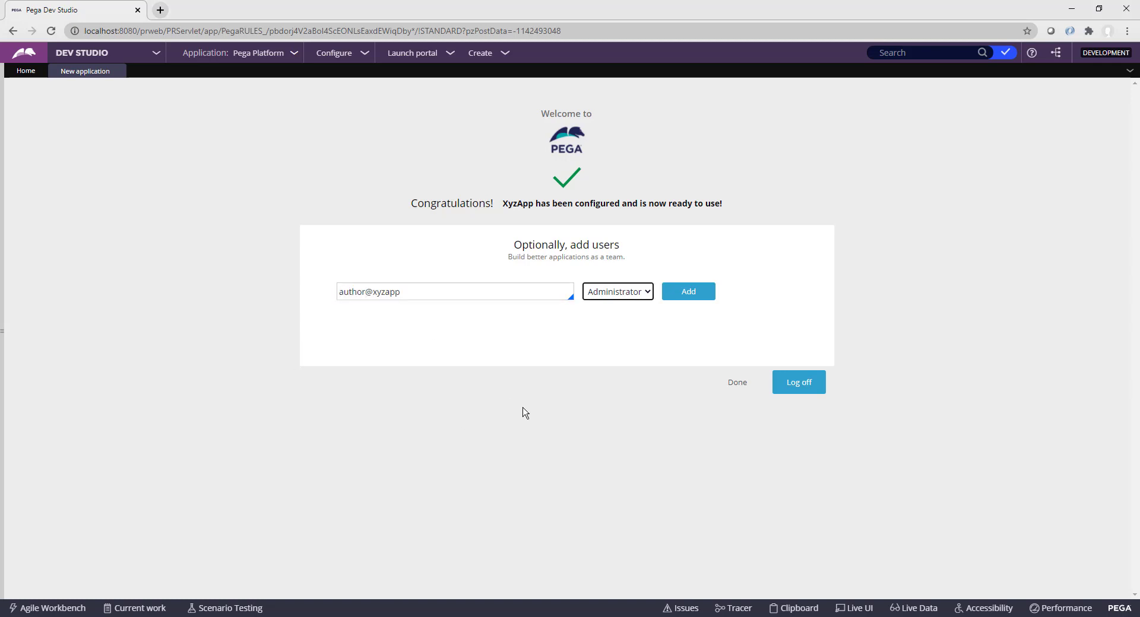
left_click(651, 293)
left_click(635, 328)
left_click(695, 298)
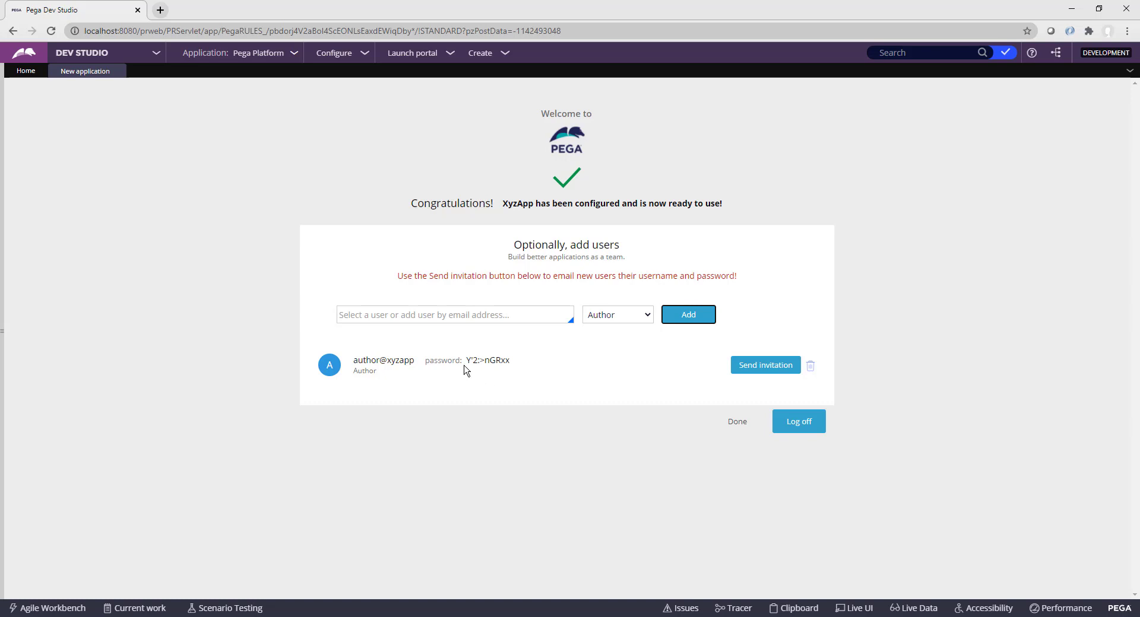
double_click(485, 360)
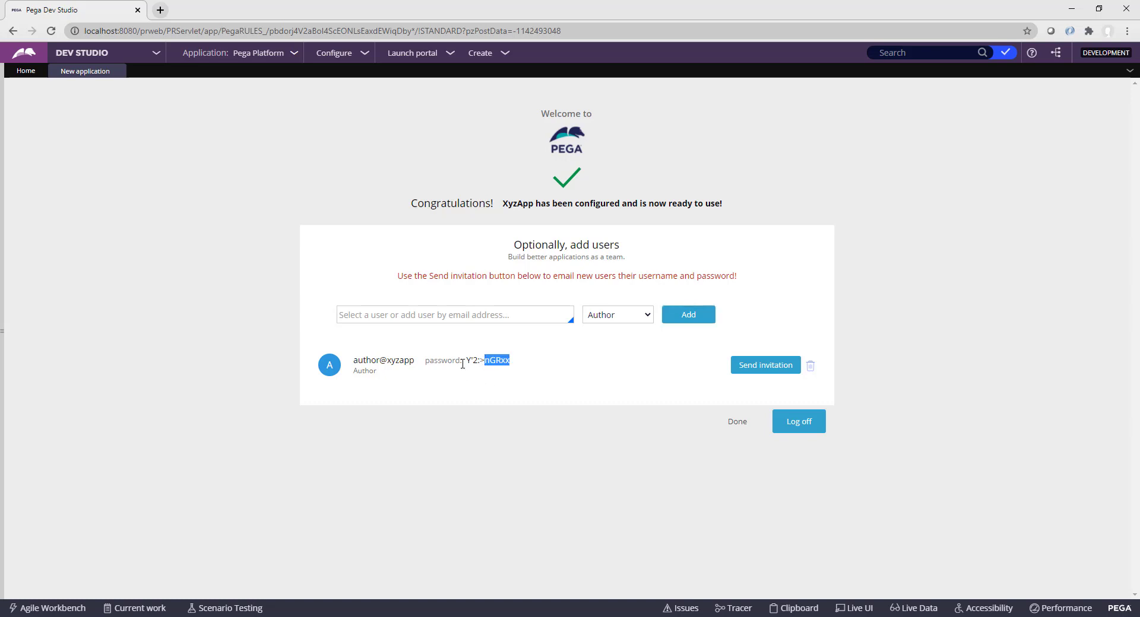
left_click_drag(468, 361, 512, 369)
Step: Log off and sign in as the new author user with the generated password
left_click(805, 426)
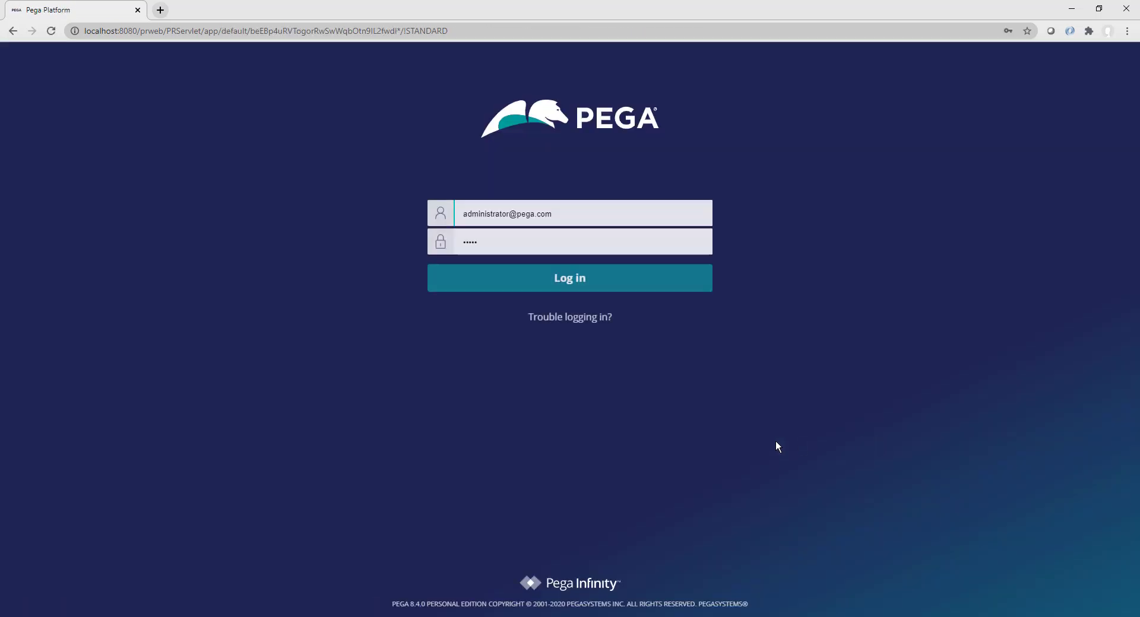
triple_click(577, 215)
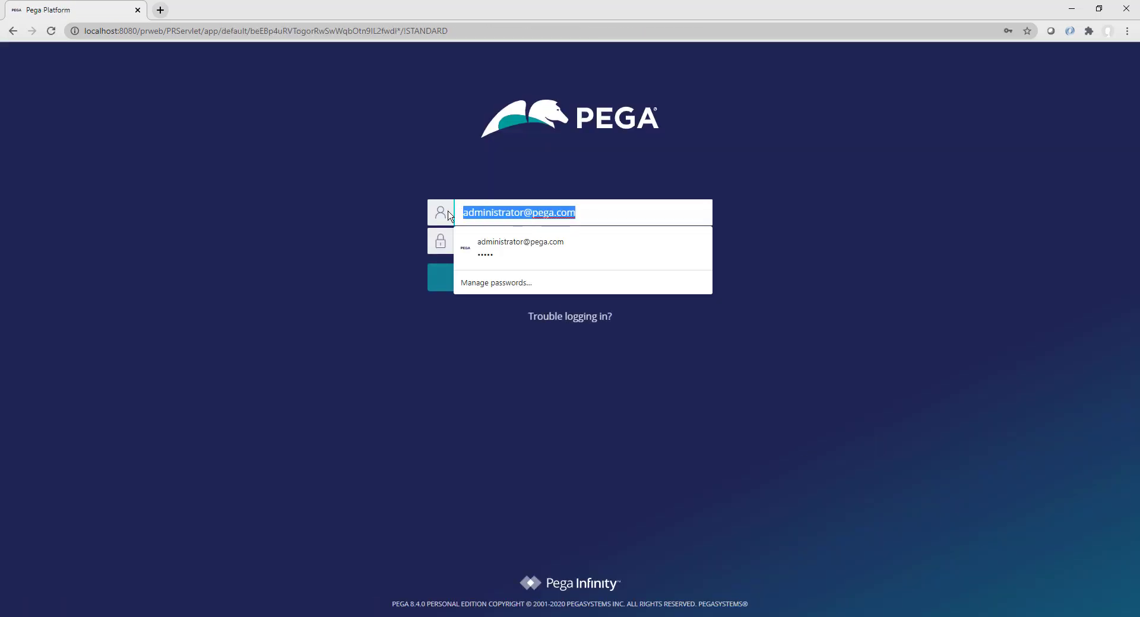
left_click(565, 248)
left_click(520, 240)
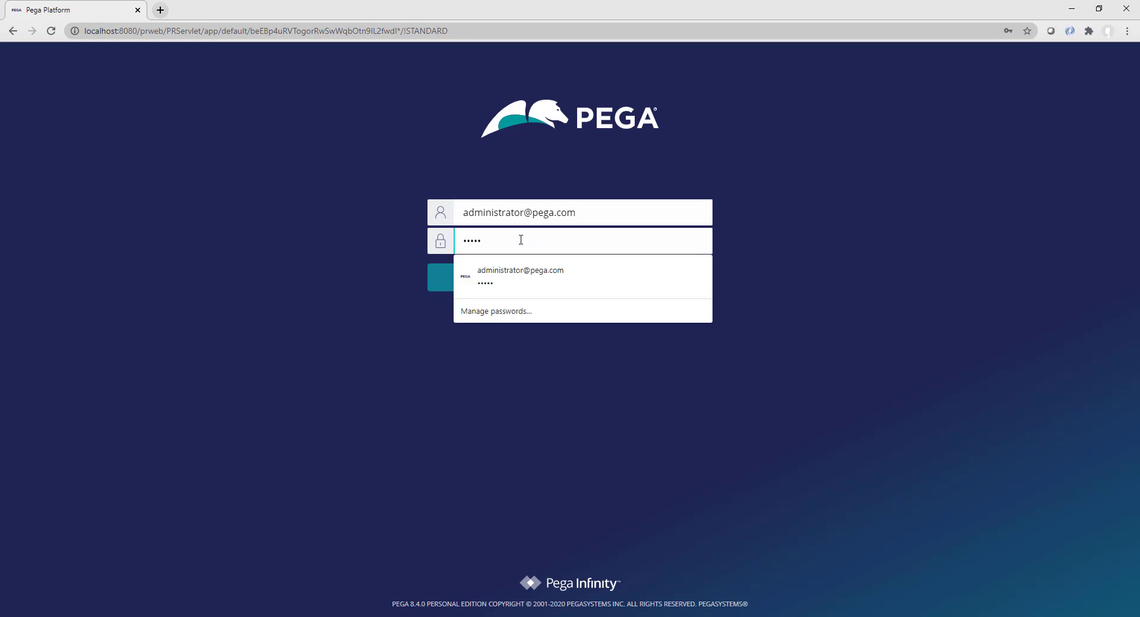
triple_click(521, 240)
type("**********")
left_click_drag(592, 214, 441, 218)
type("author@xyzapp")
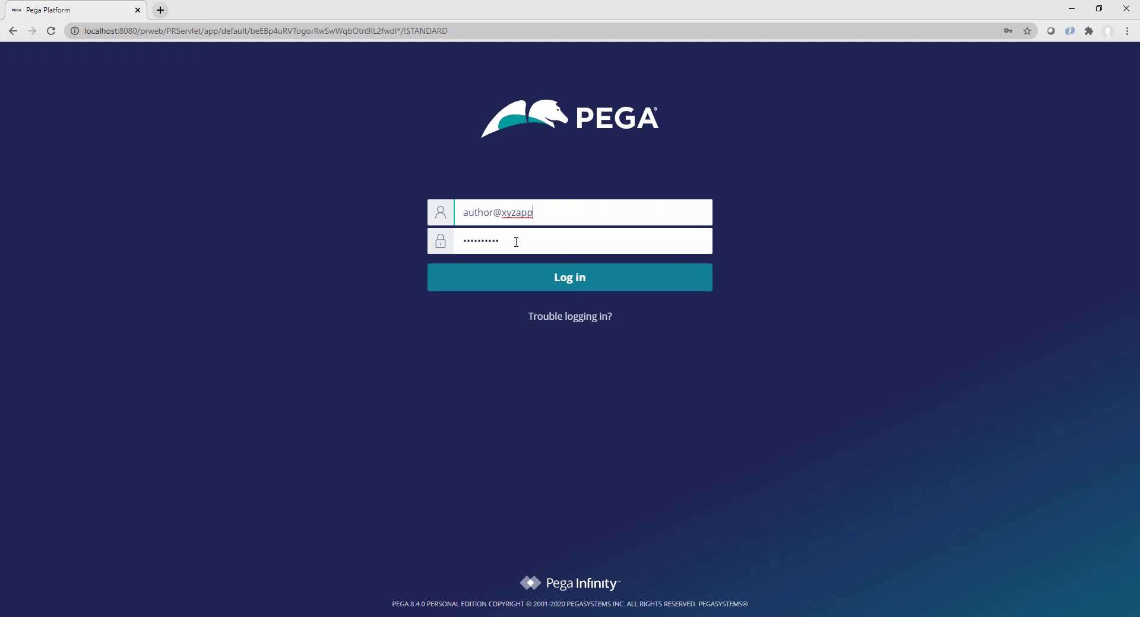
left_click(580, 279)
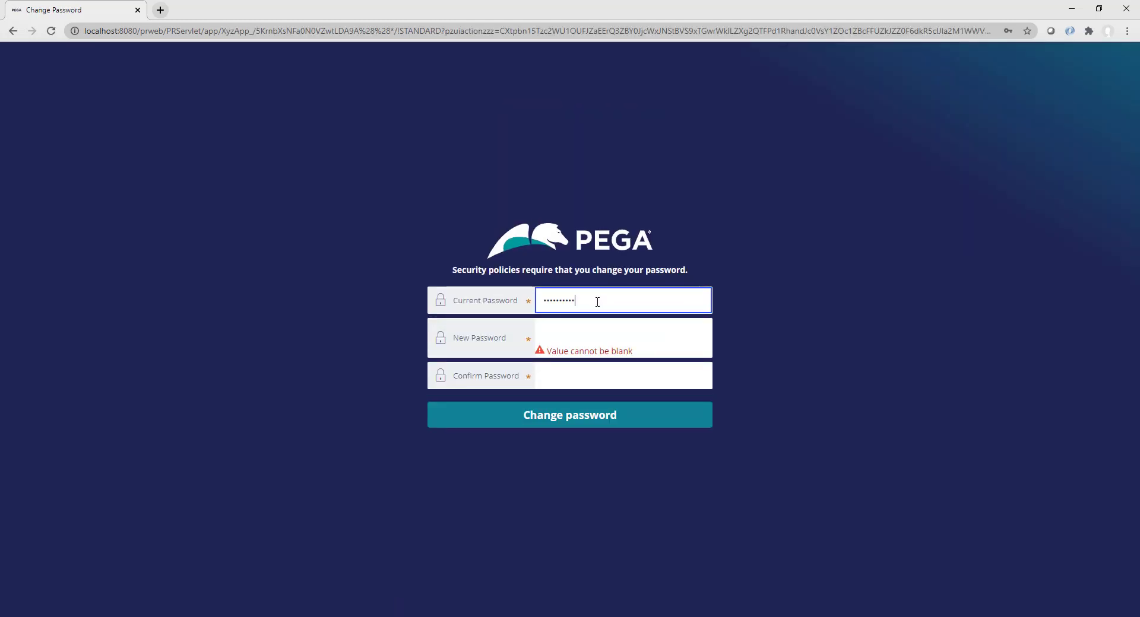
Step: Replace the author's temporary password with a new one and submit the change
left_click(619, 337)
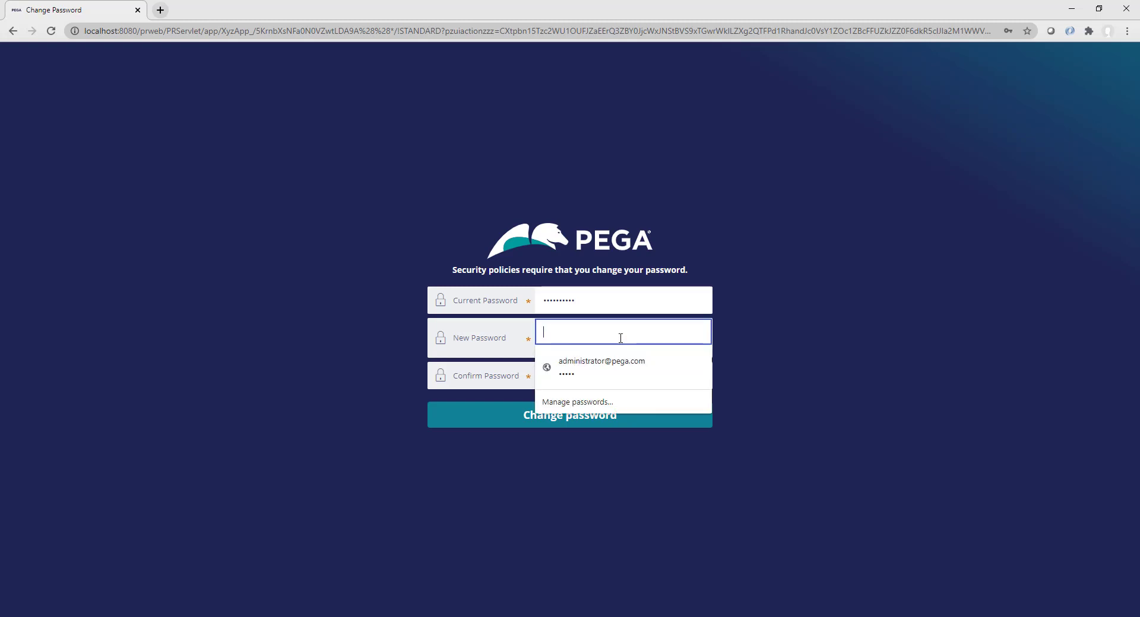
key("Tab")
key("Tab")
left_click(776, 335)
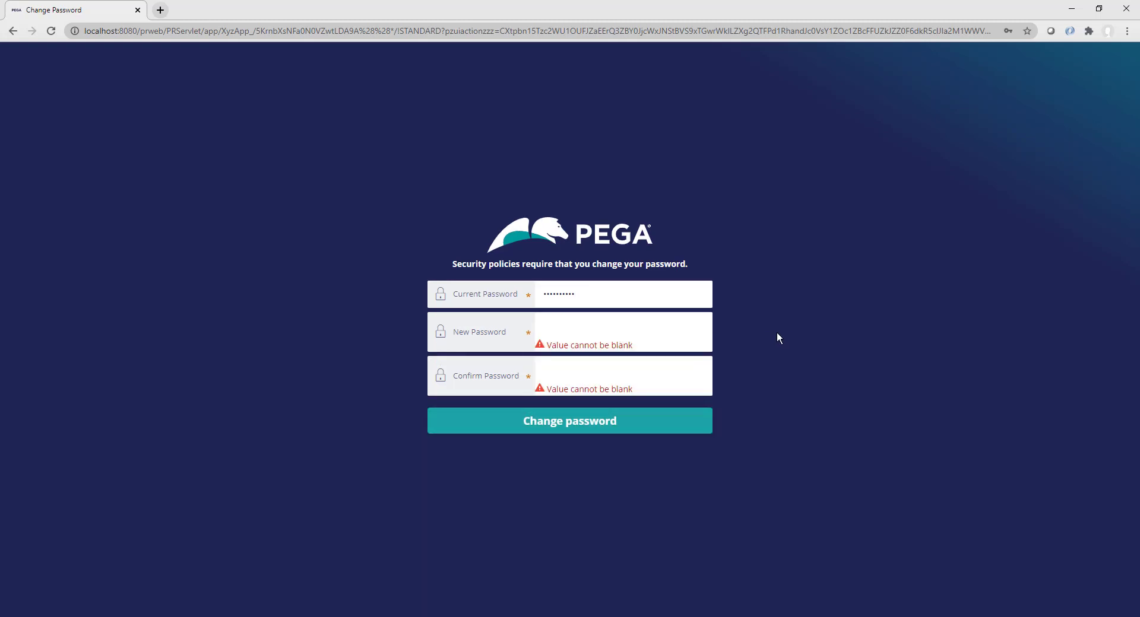
left_click(590, 295)
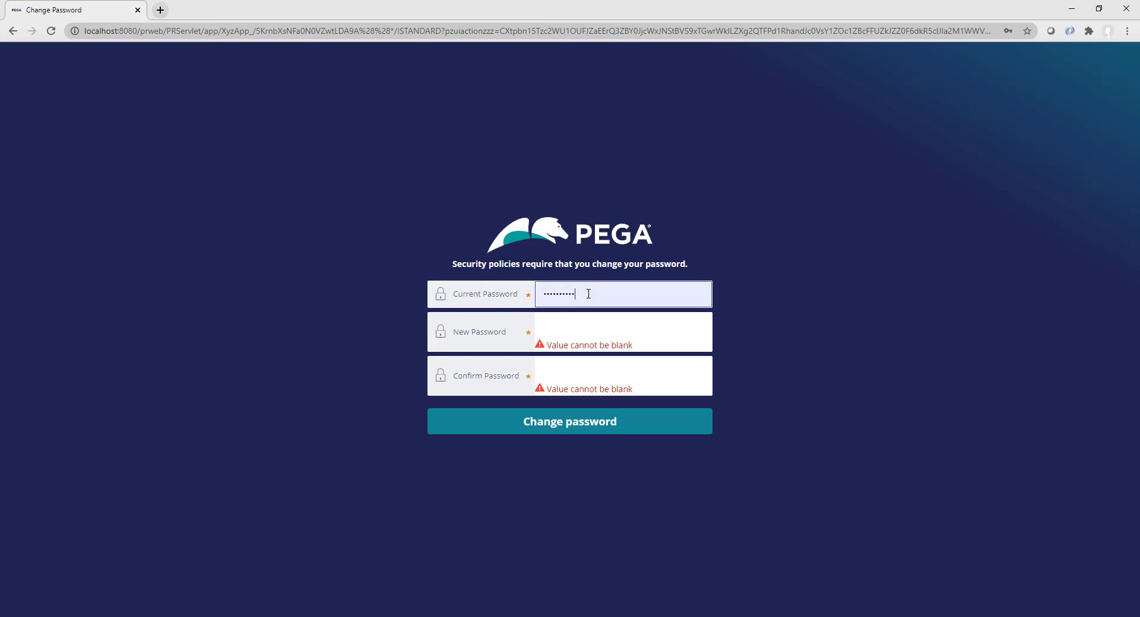
left_click_drag(589, 295, 541, 292)
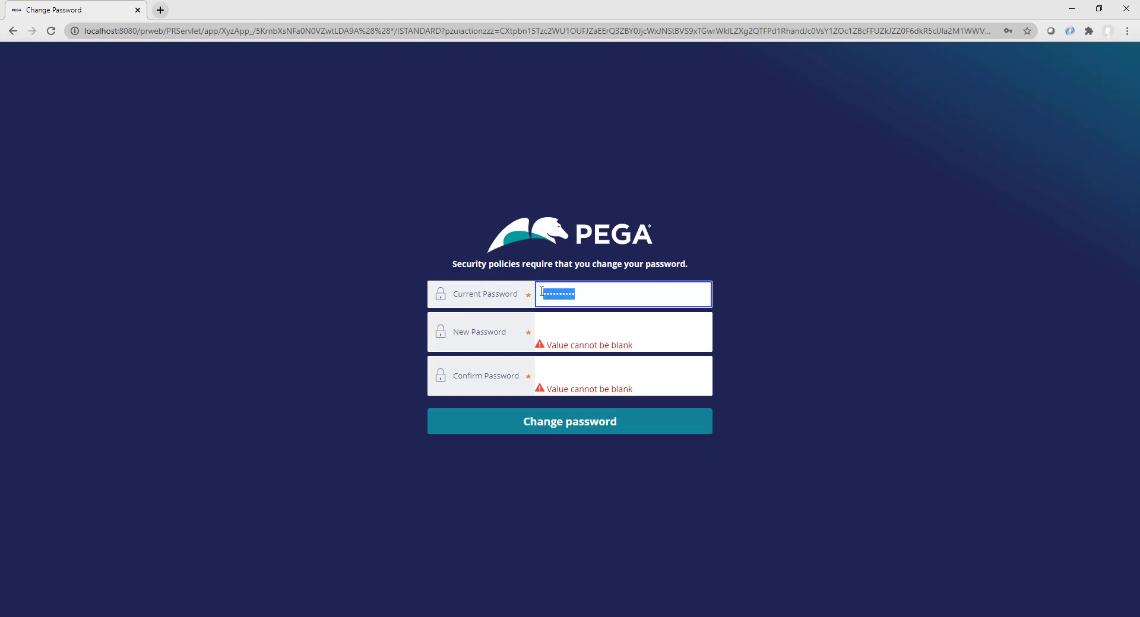
left_click(563, 328)
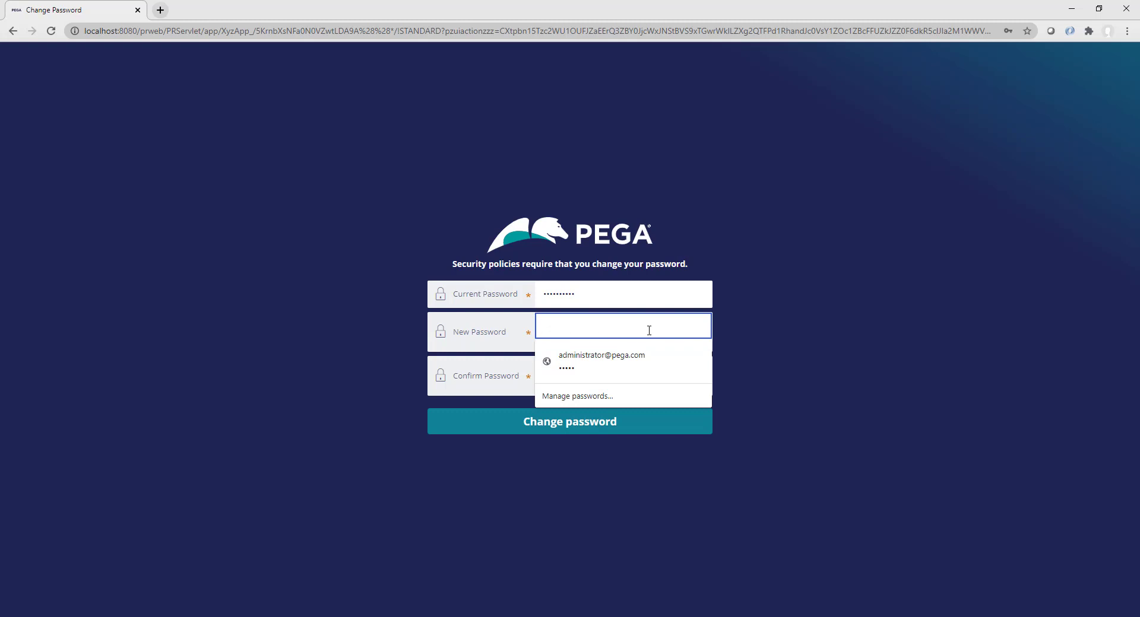
type("p")
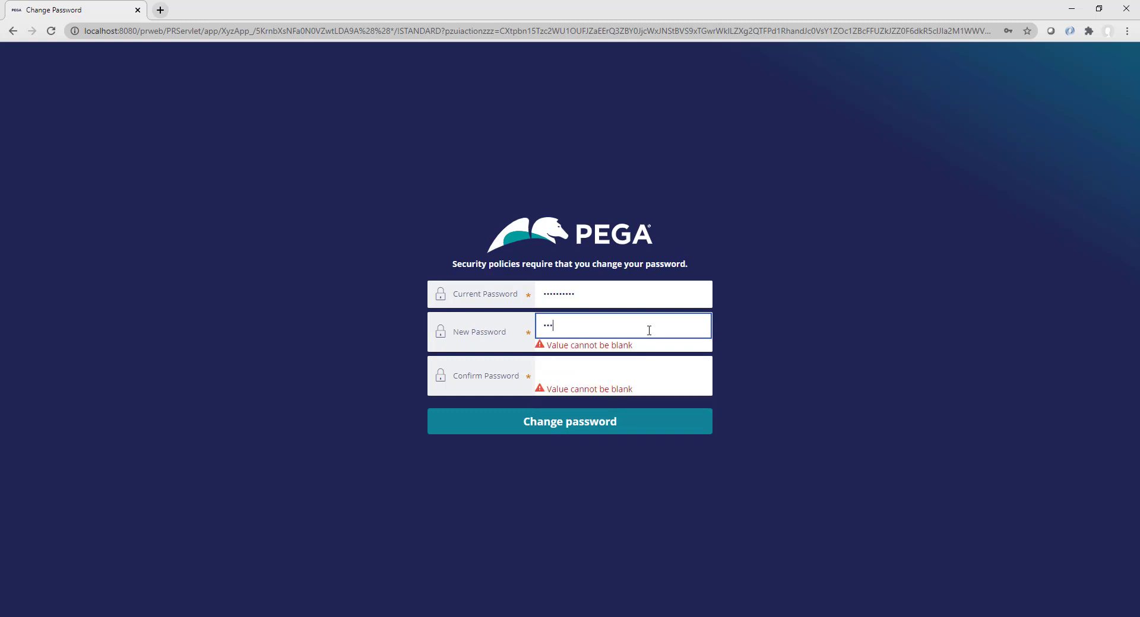
key("Tab")
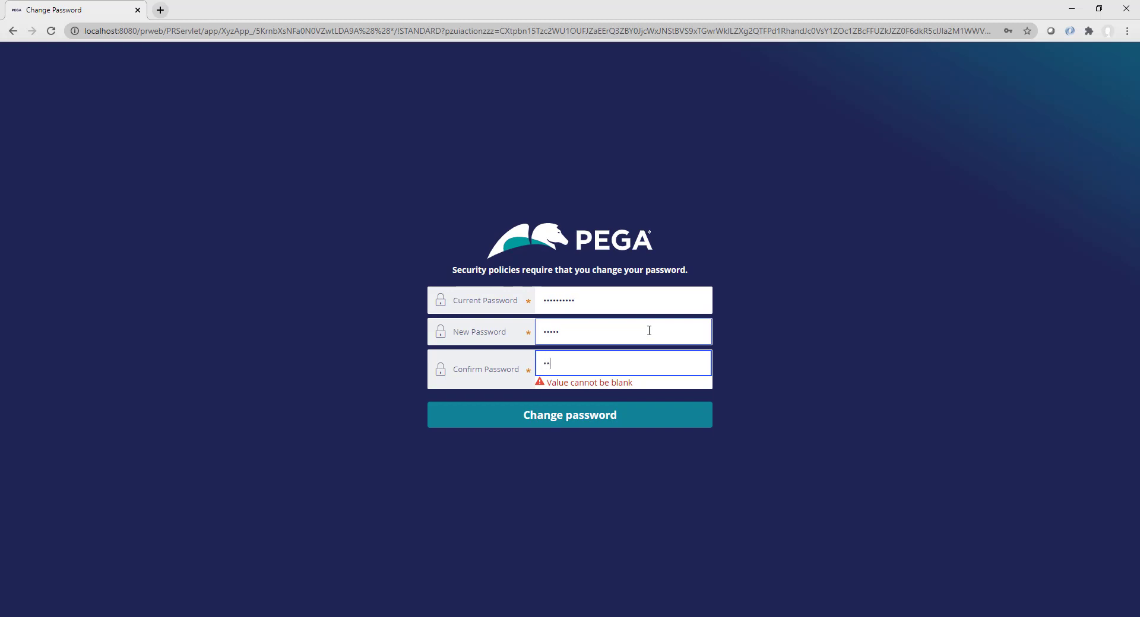
left_click(600, 421)
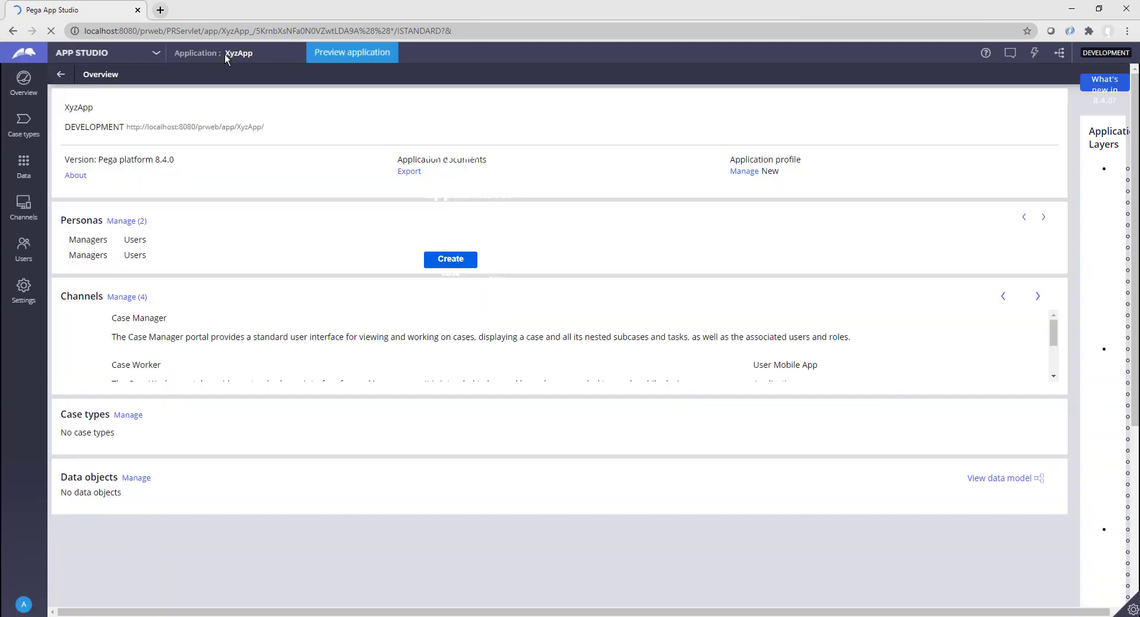
Step: Switch from App Studio to Dev Studio using the studio switcher
left_click(155, 53)
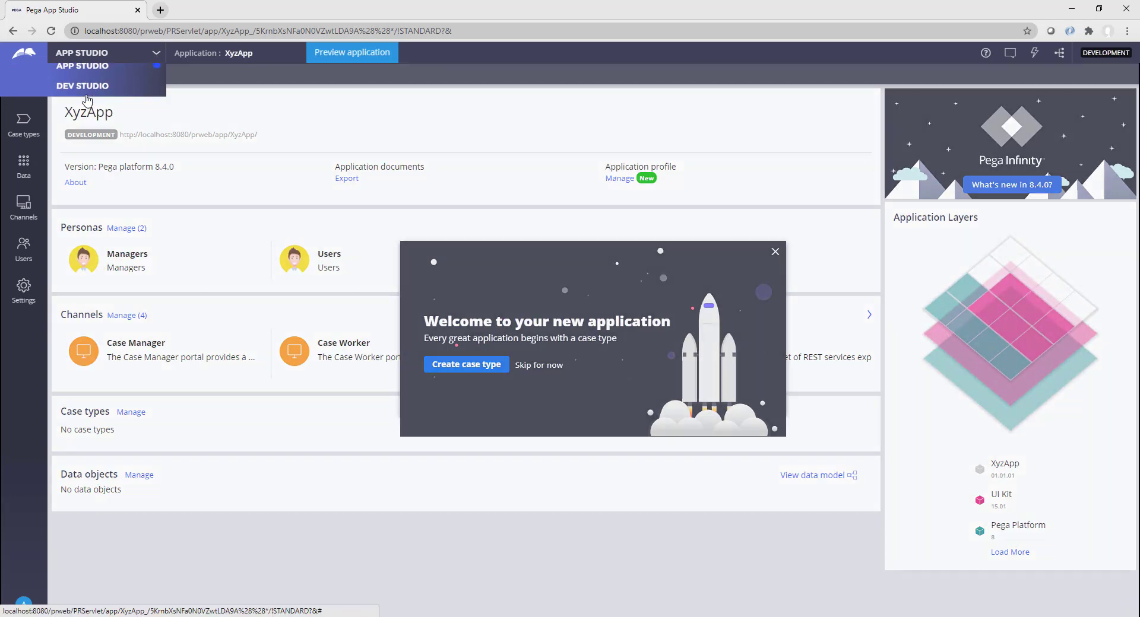
left_click(84, 86)
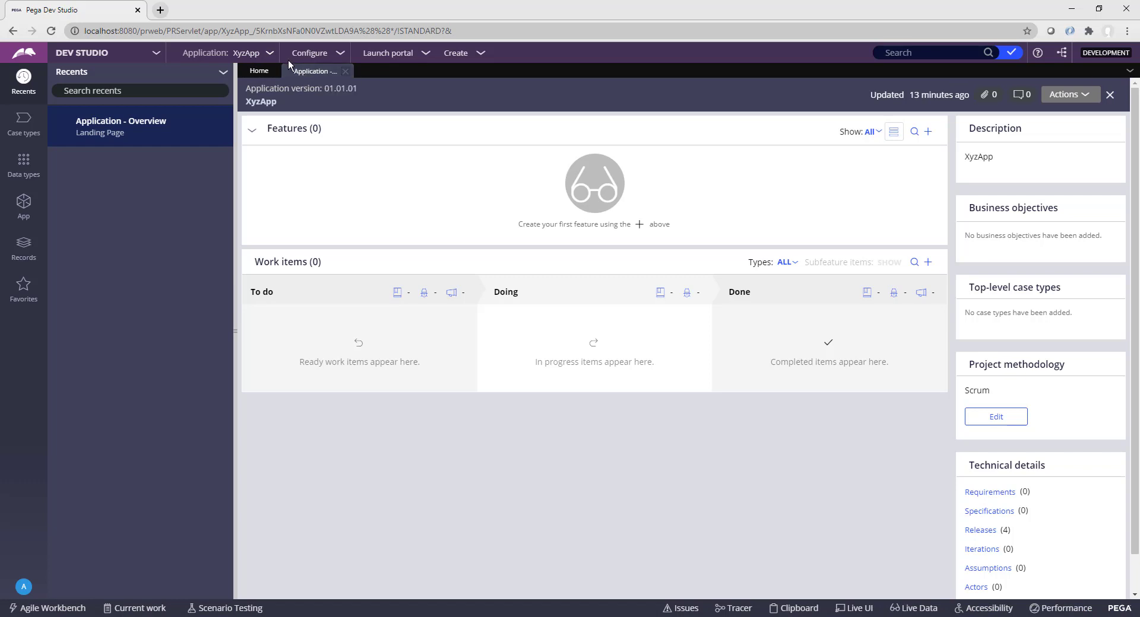
left_click(270, 54)
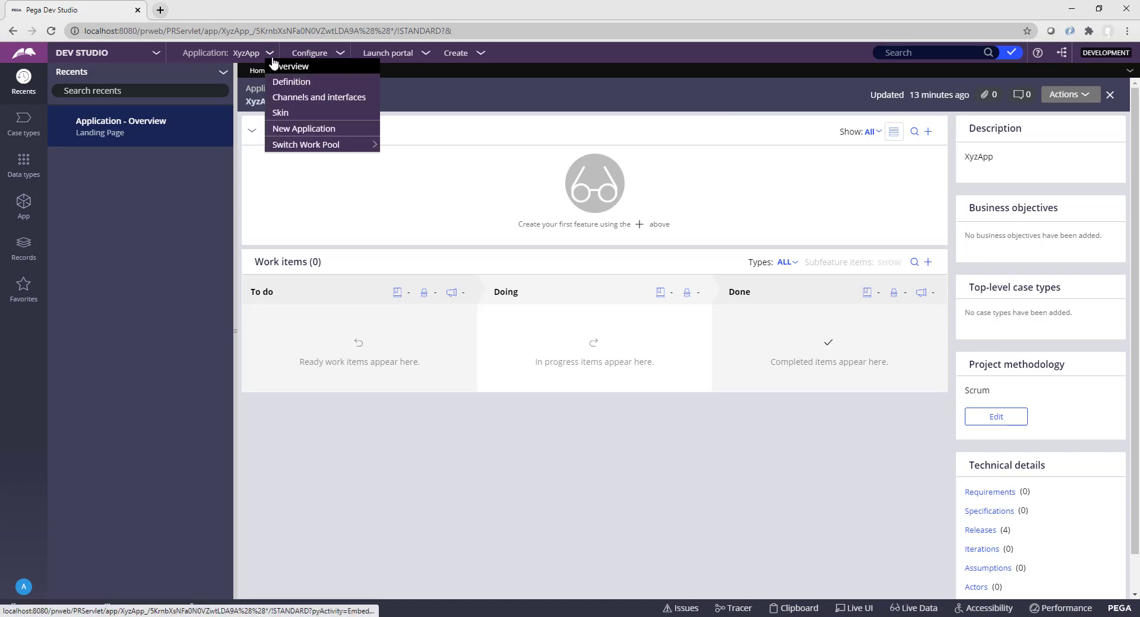
left_click(319, 87)
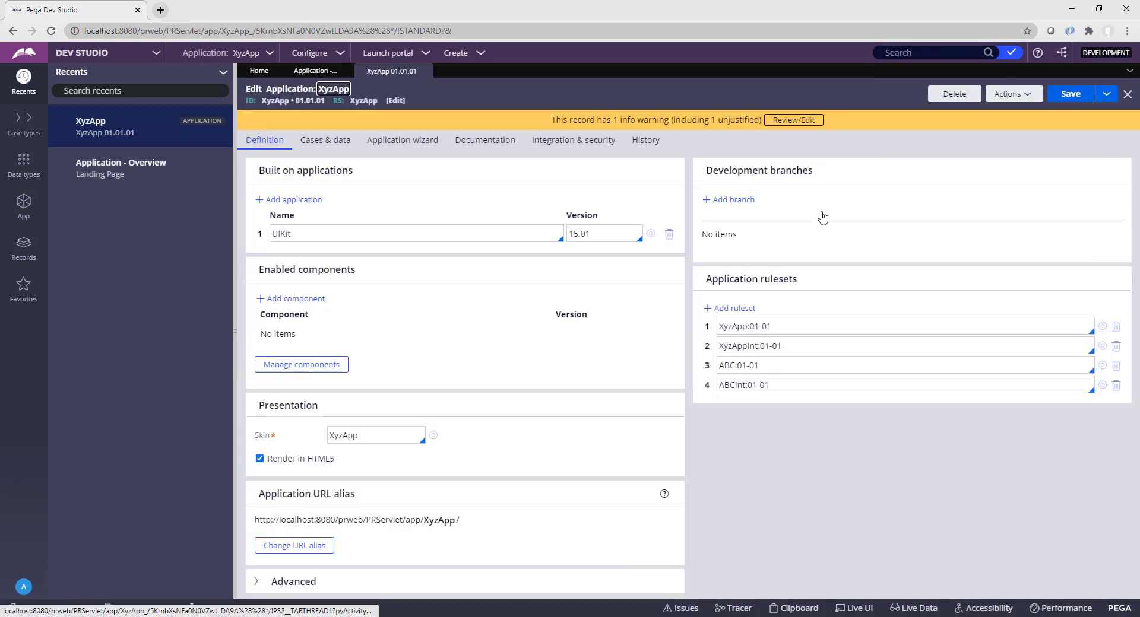
triple_click(364, 173)
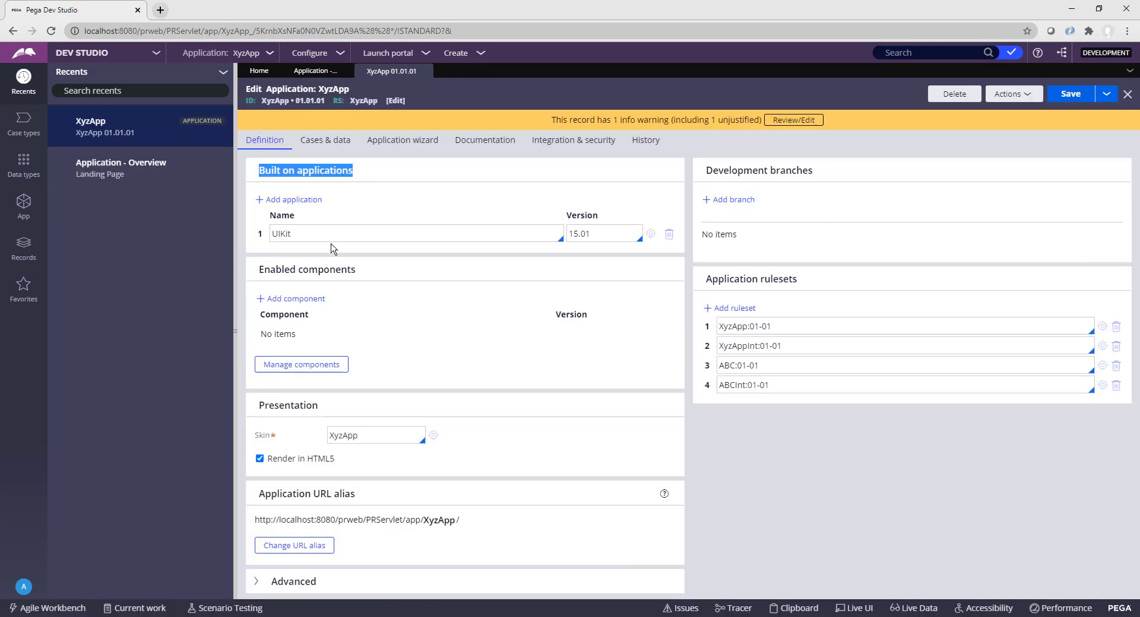
left_click_drag(306, 235, 270, 234)
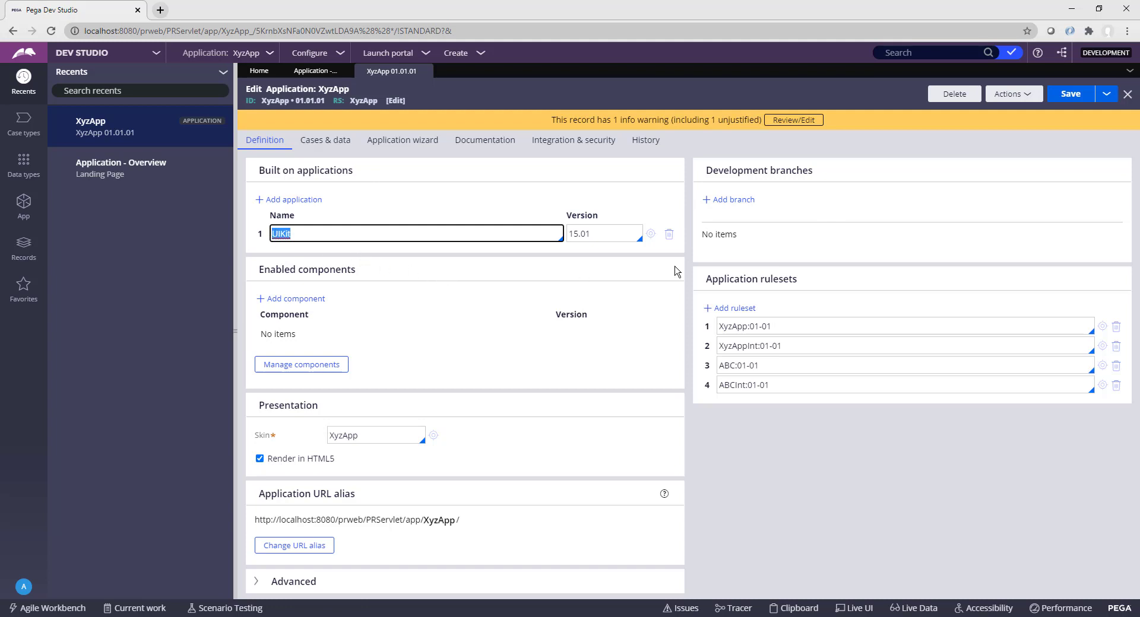
left_click(853, 254)
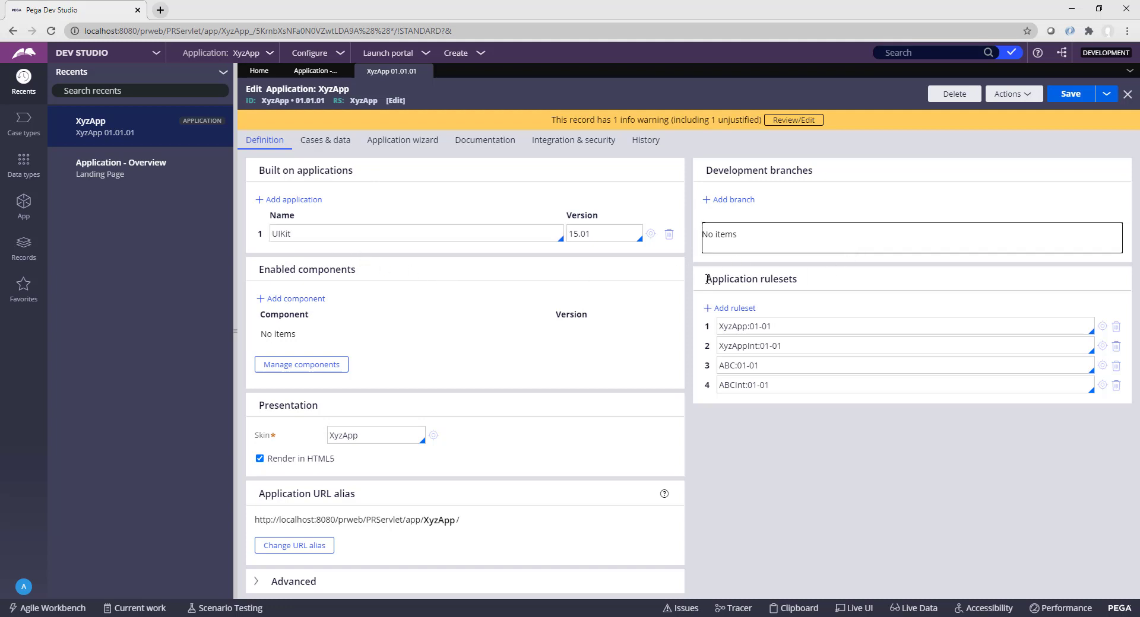
left_click_drag(708, 279, 788, 295)
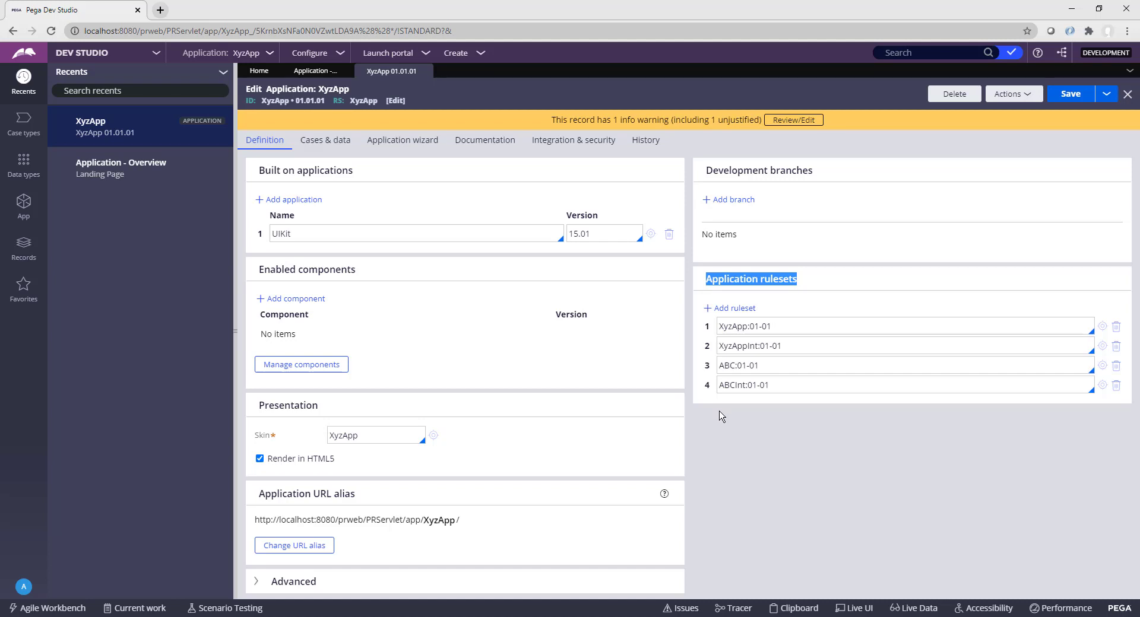
left_click(736, 415)
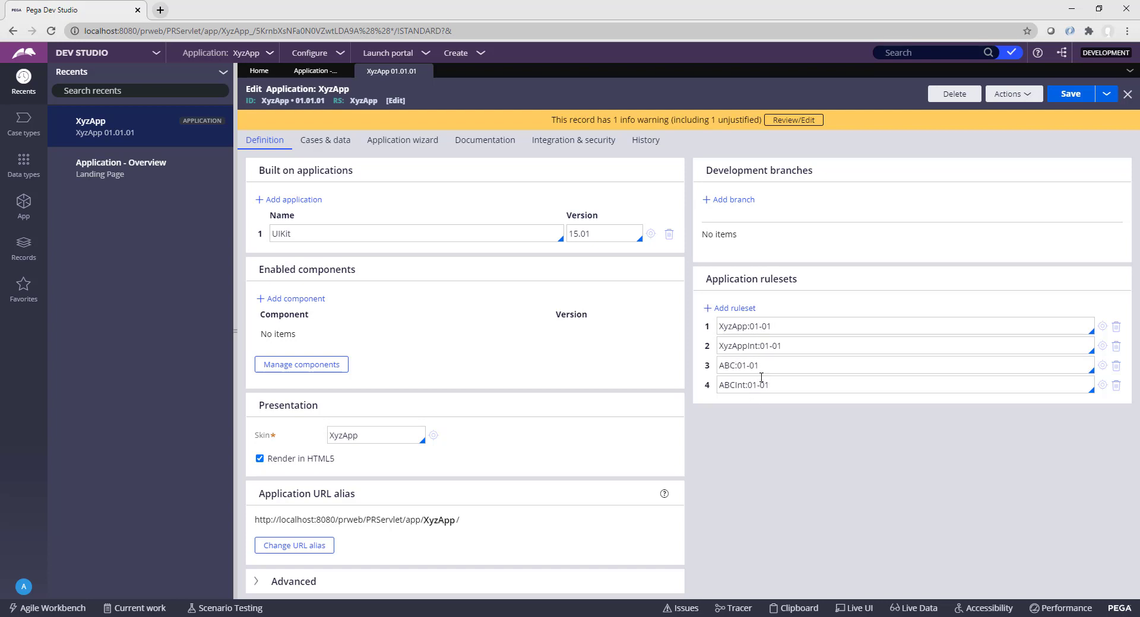
Step: Add ruleset XyzAppGuest:01-01 as the application's fifth ruleset and open it
left_click(731, 309)
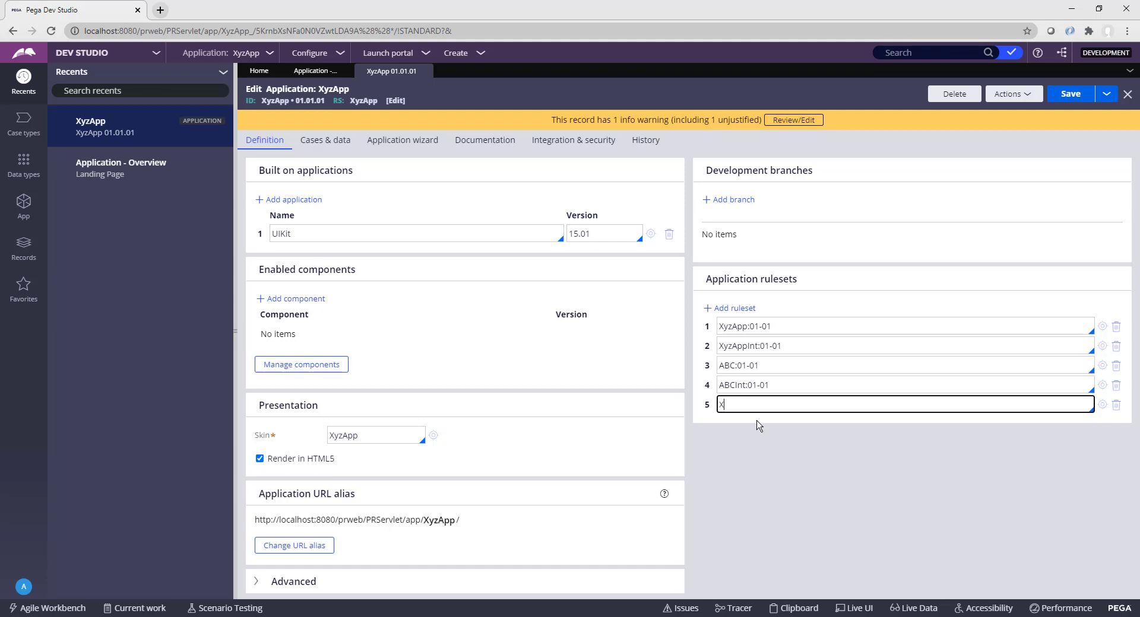
type("zAppGuest:01-01")
left_click(788, 458)
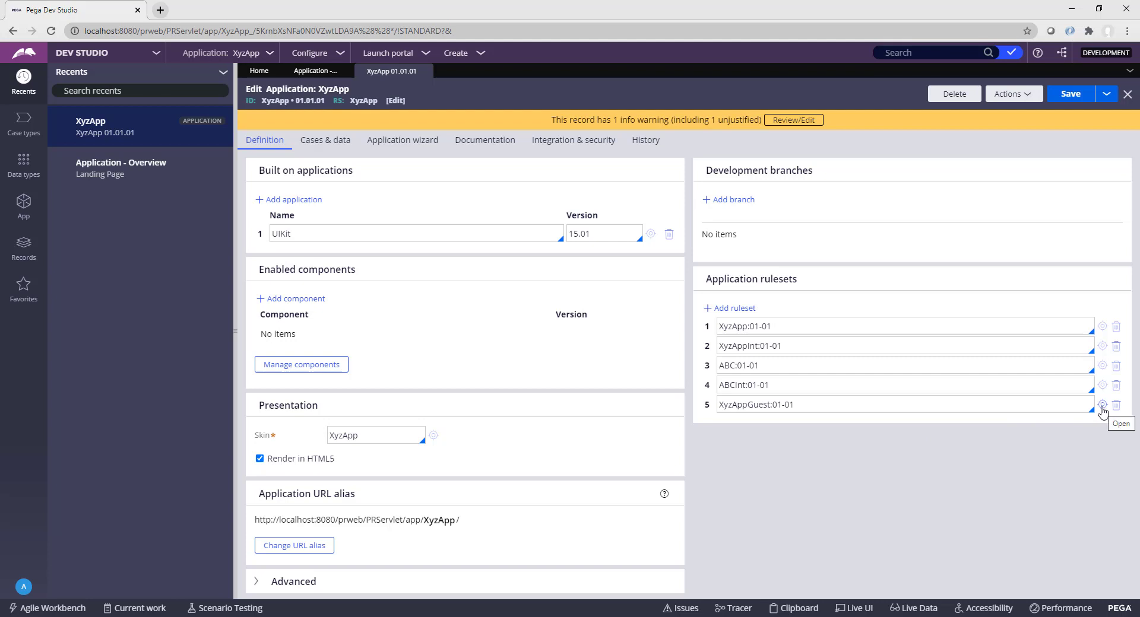
left_click(1102, 405)
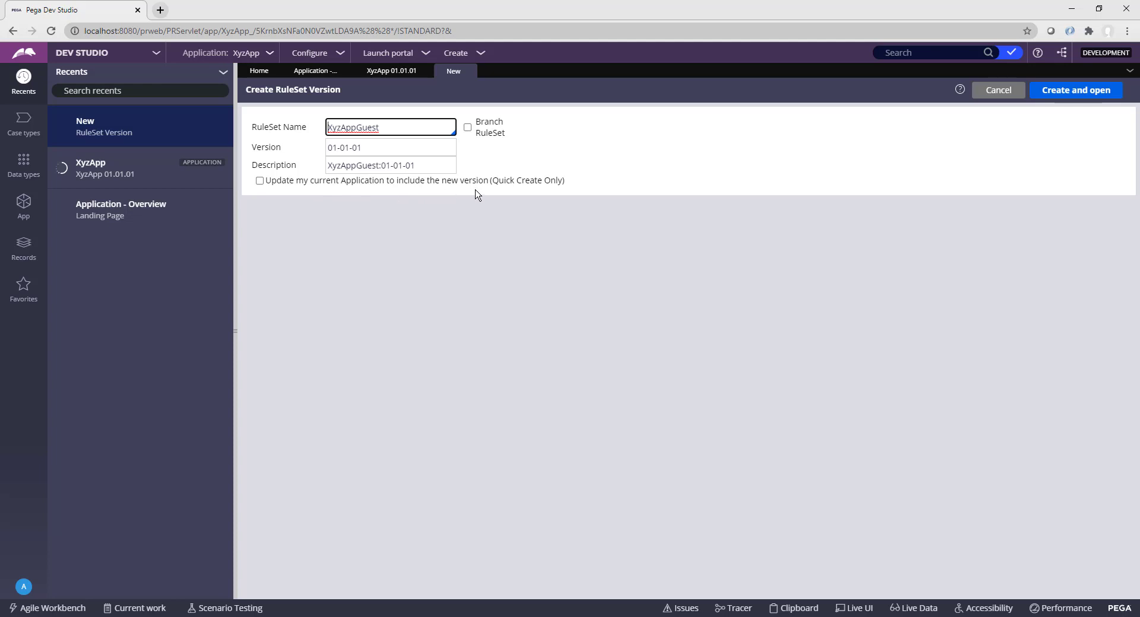
Step: Create ruleset version XyzAppGuest:01-01-01, include it in the XyzApp application, and confirm creation
left_click(259, 181)
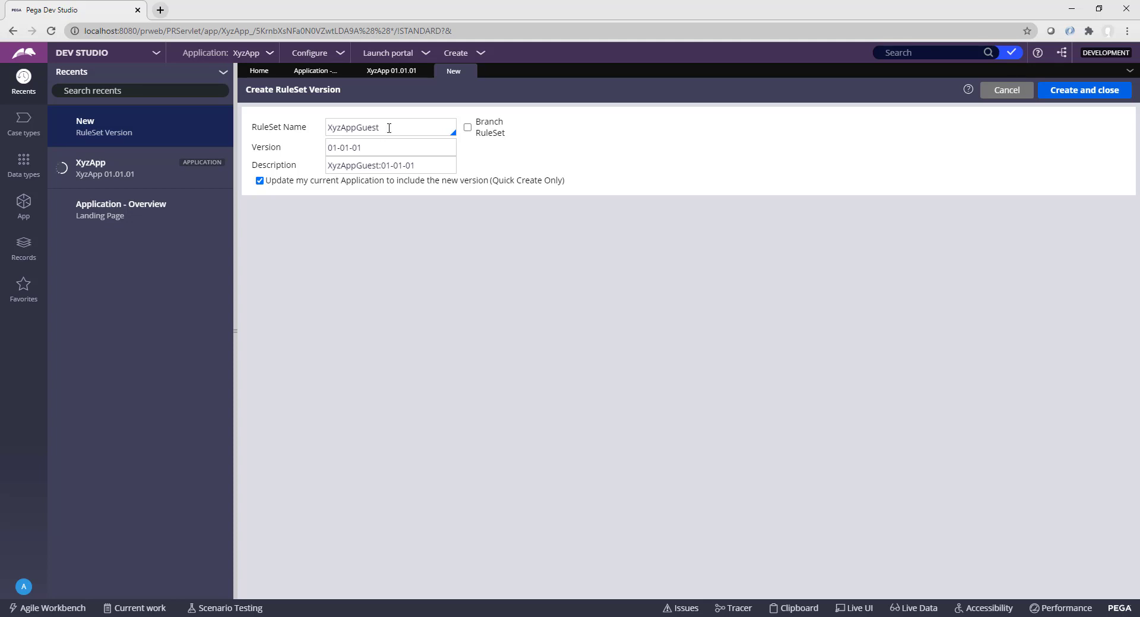
left_click_drag(389, 128, 322, 150)
left_click(1084, 95)
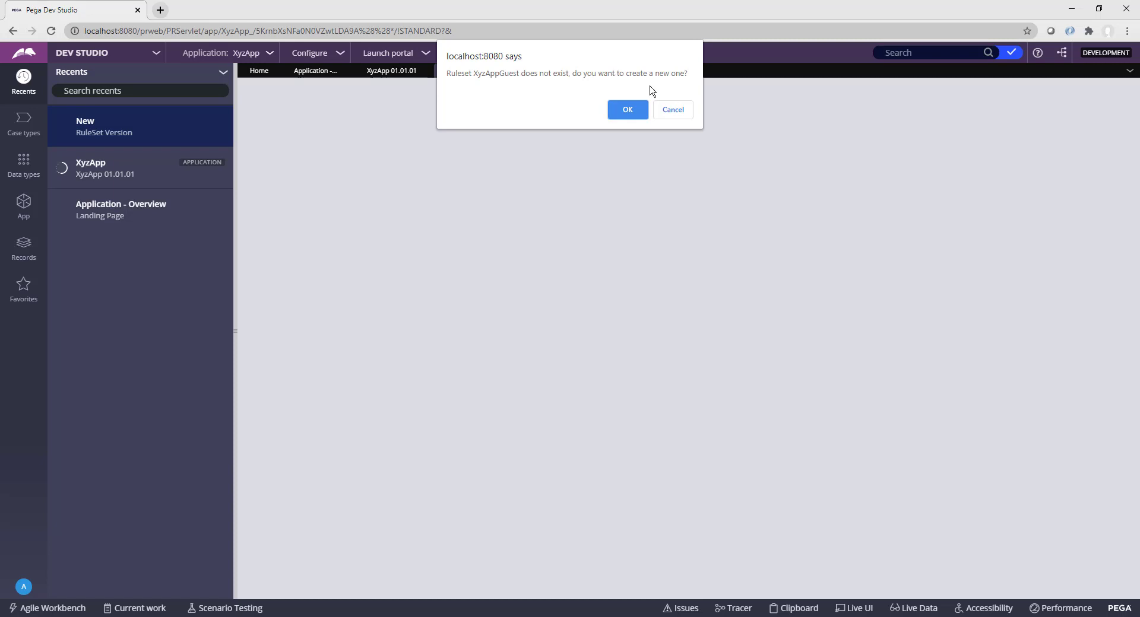
left_click(628, 111)
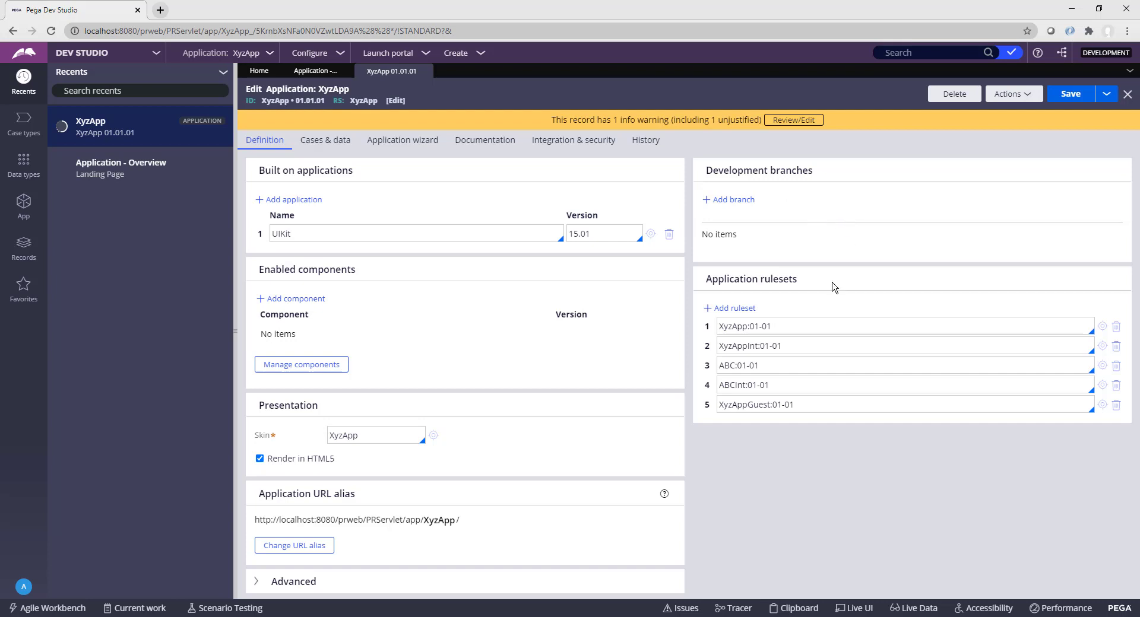
left_click_drag(825, 404, 717, 405)
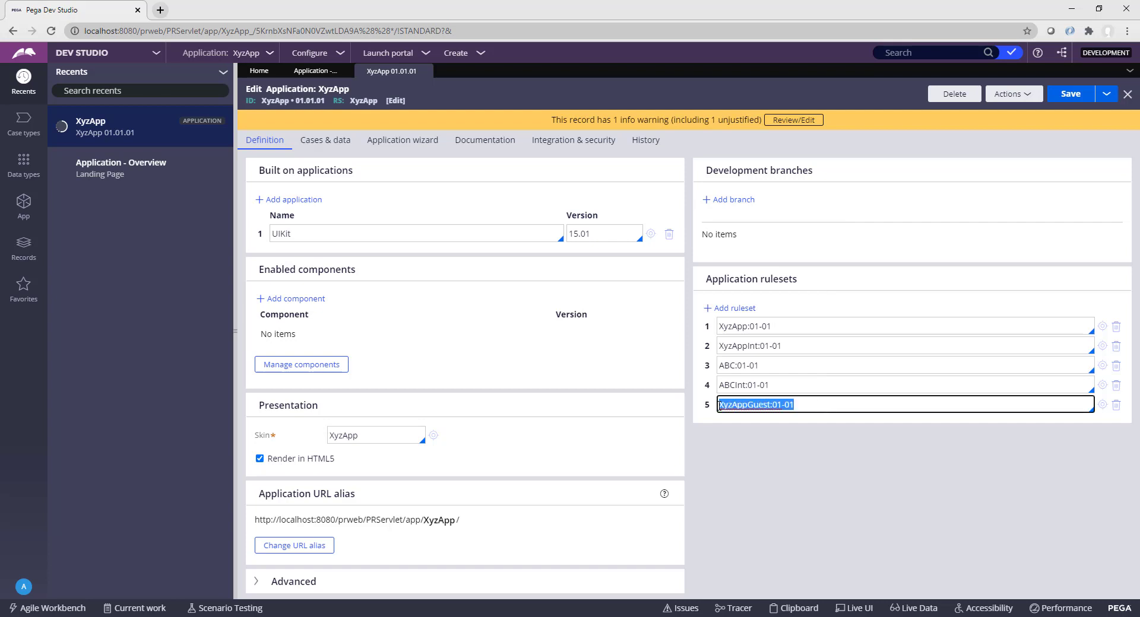
left_click(763, 464)
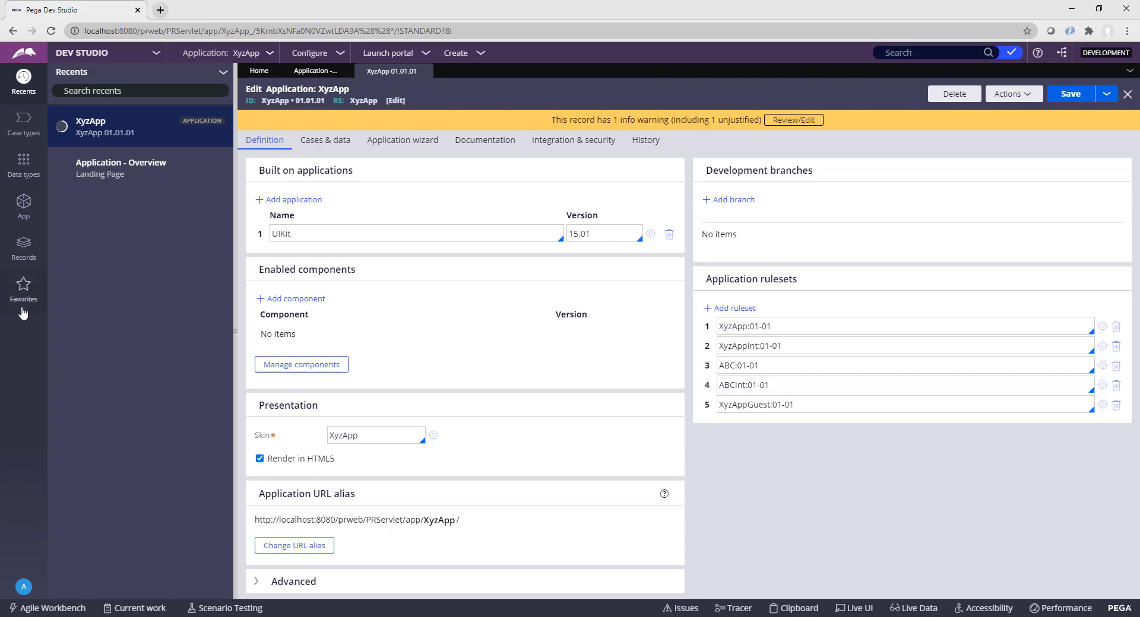
Step: Open the list of Binary File records under the Technical category
left_click(24, 257)
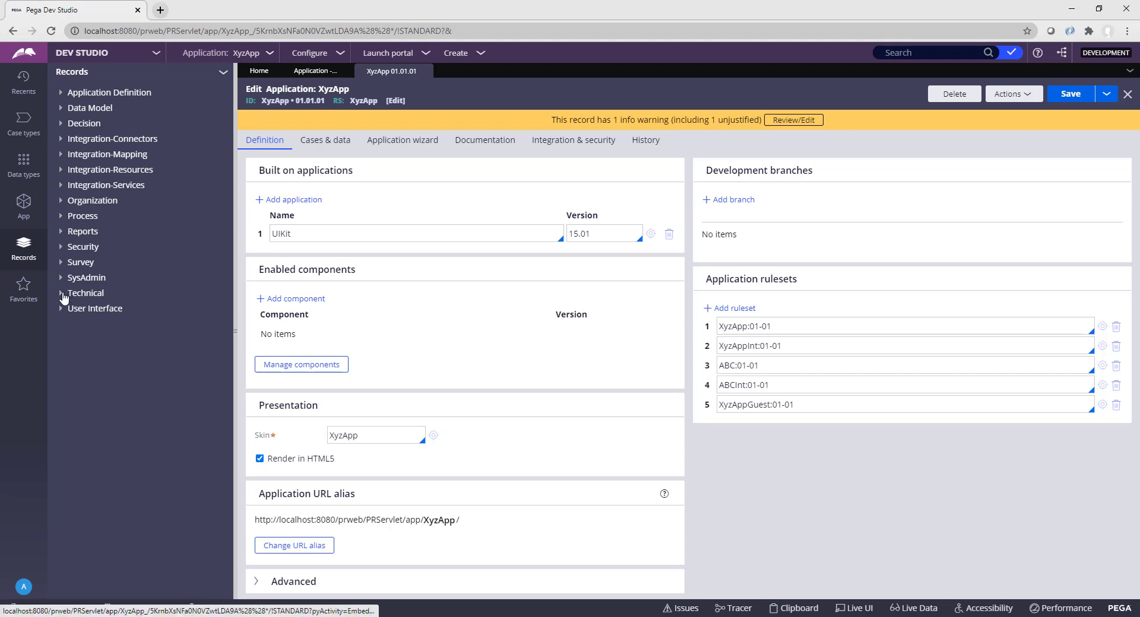
left_click(64, 294)
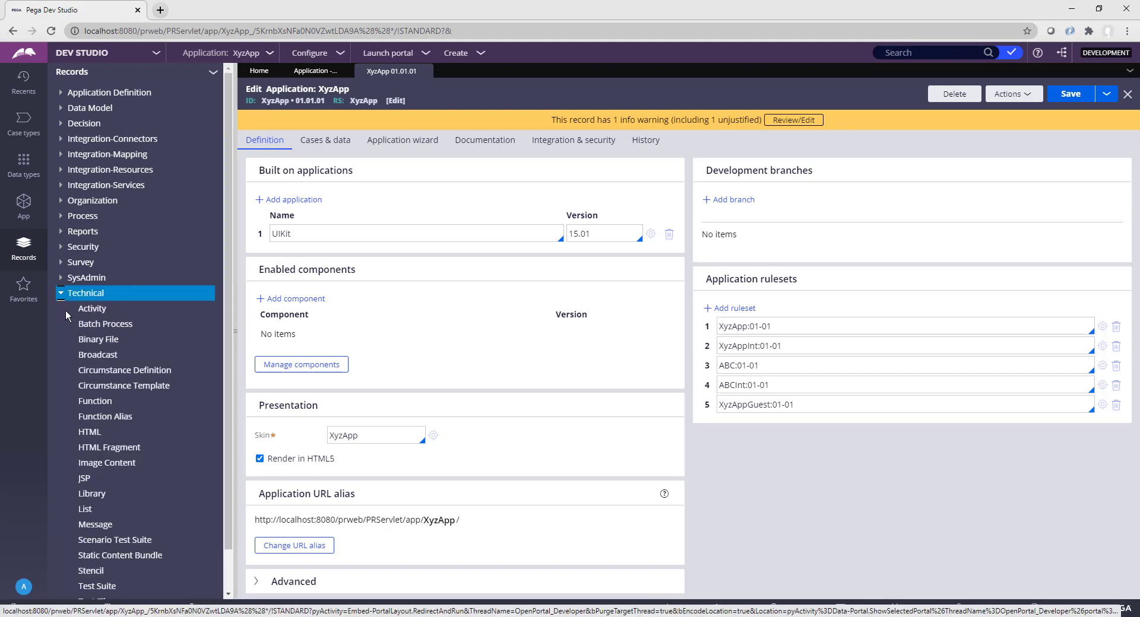
left_click(96, 343)
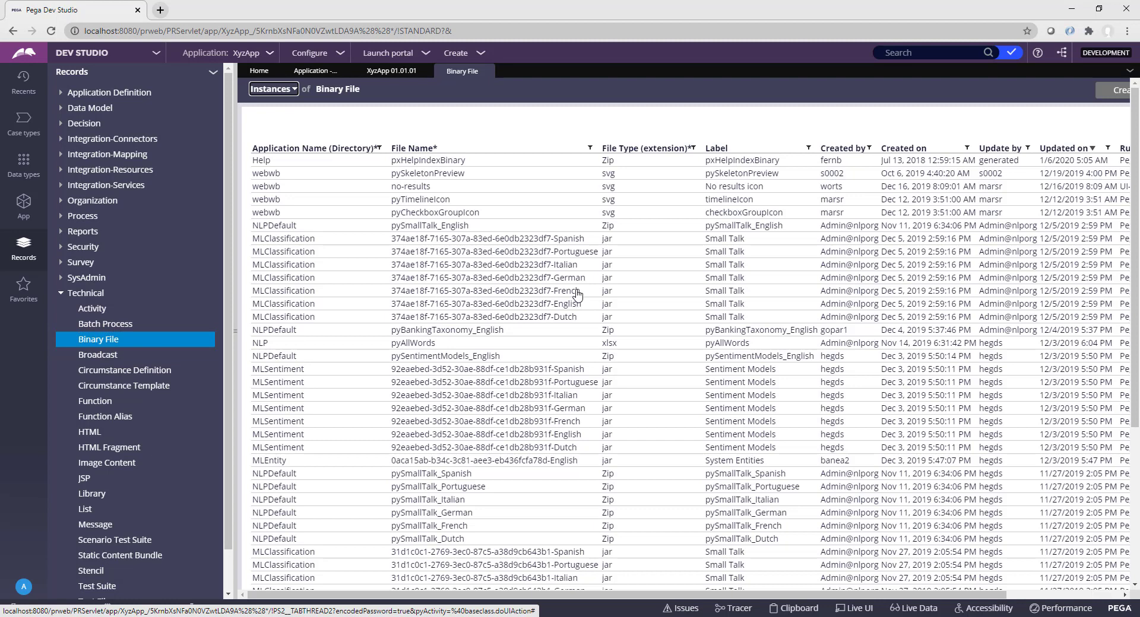
scroll(578, 293, "down", 4)
scroll(573, 294, "up", 3)
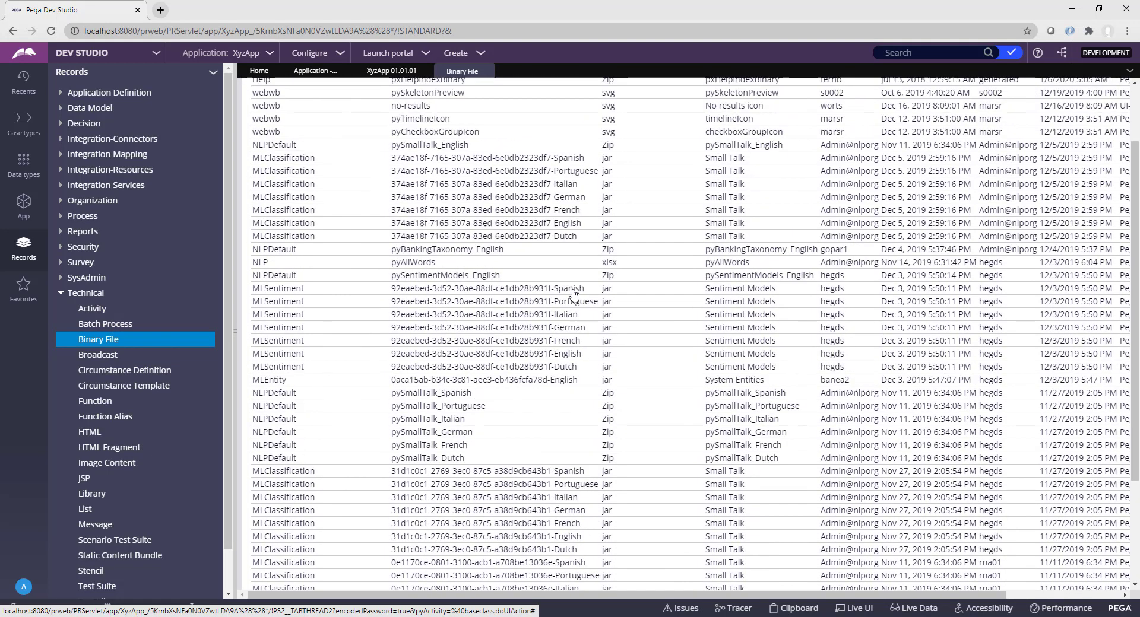
scroll(574, 293, "up", 2)
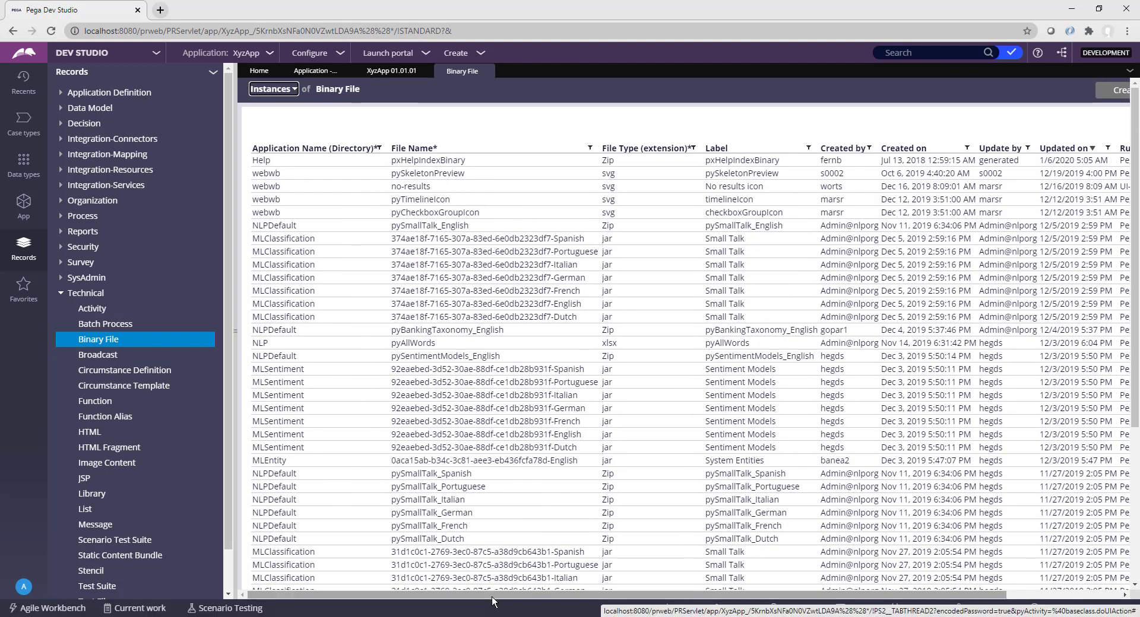
left_click_drag(492, 595, 605, 595)
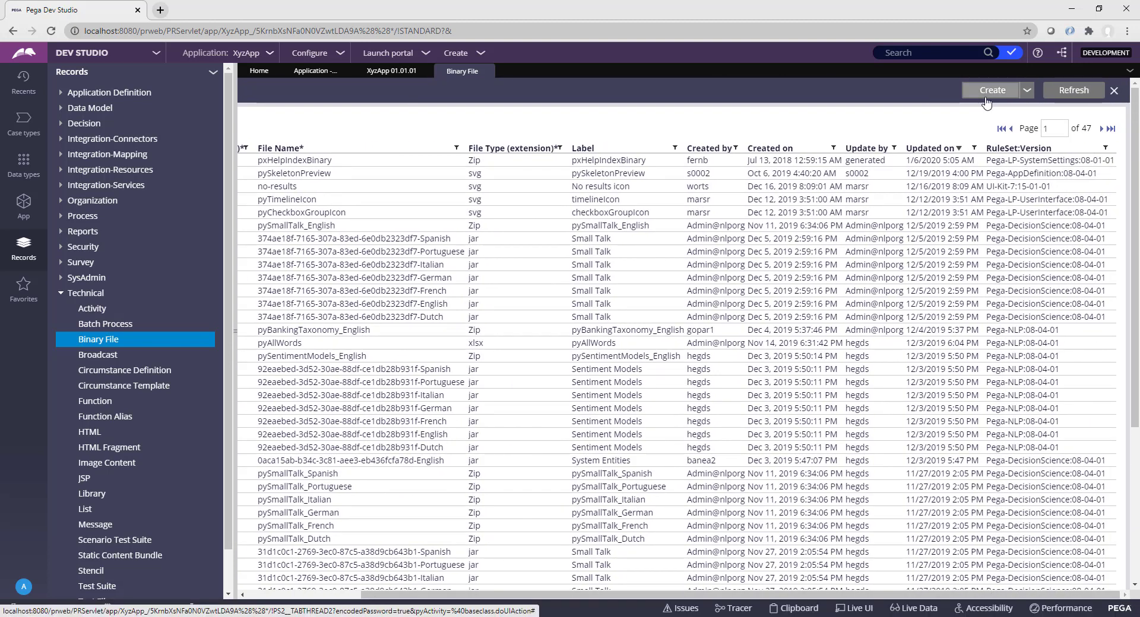
Step: Create binary file CompanyLogo with app name webwb, type jpg, in ruleset XyzAppGuest
left_click(986, 90)
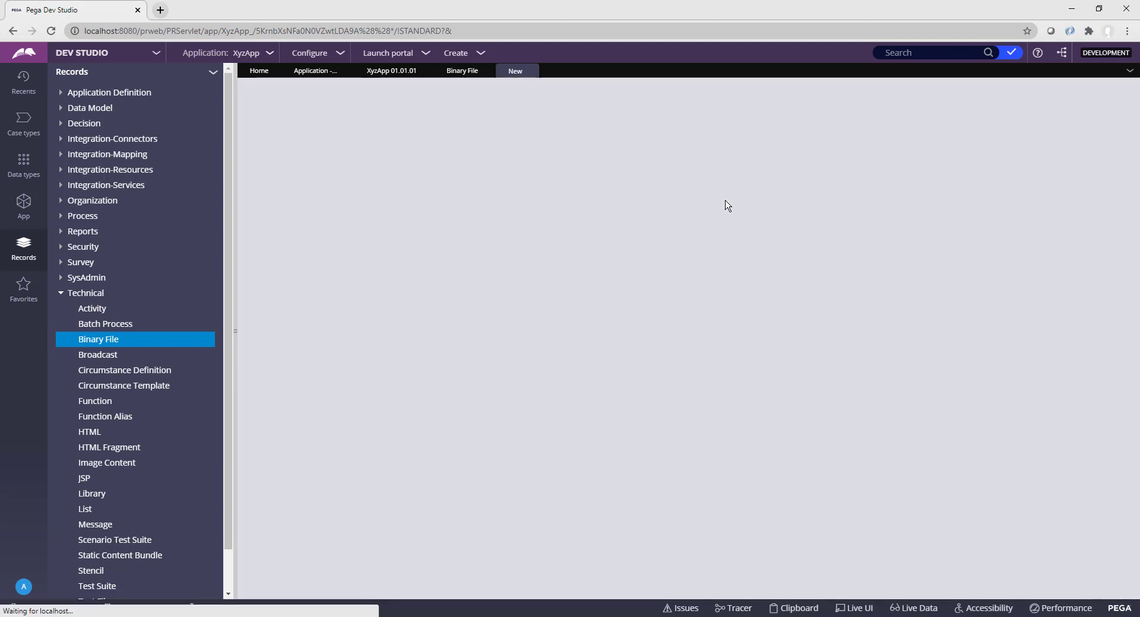
left_click(440, 172)
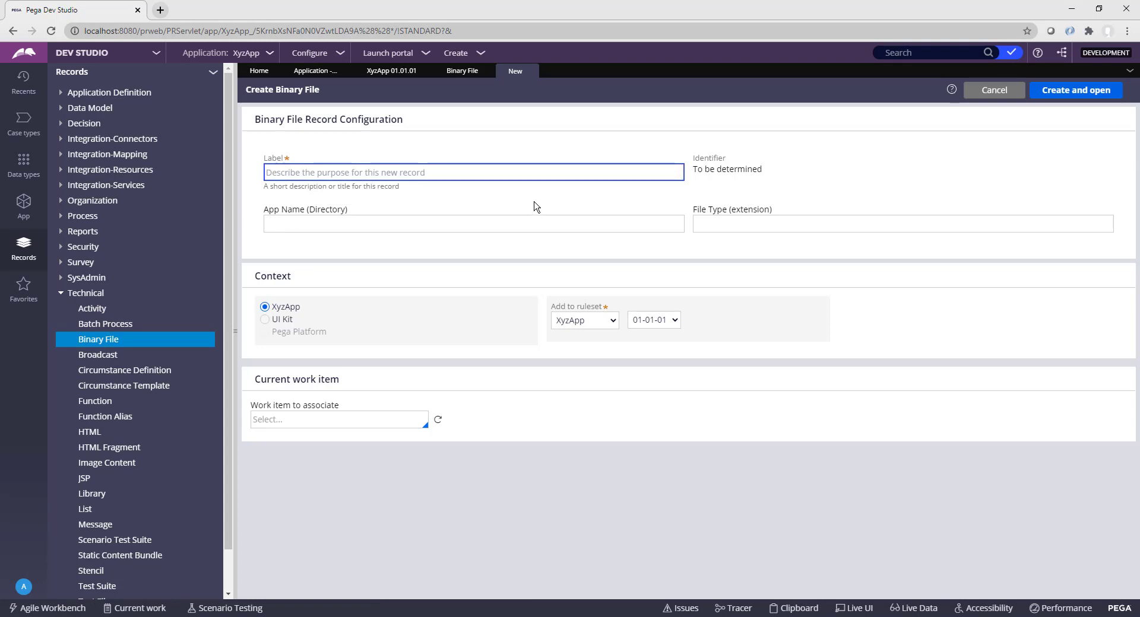
type("Compan")
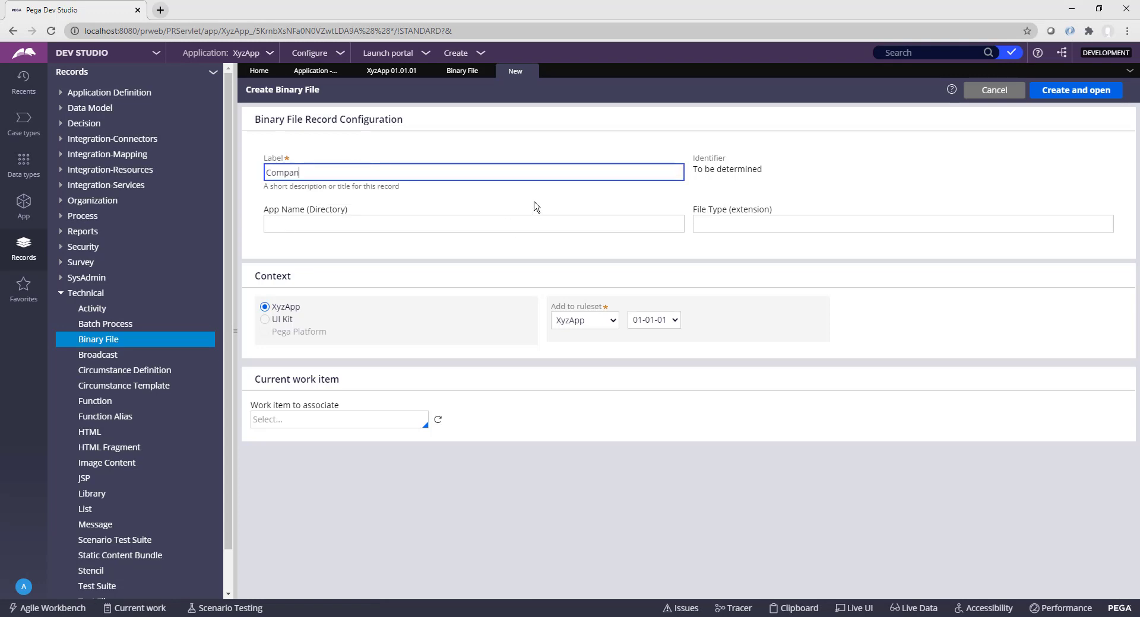
type("yLogo")
key("Tab")
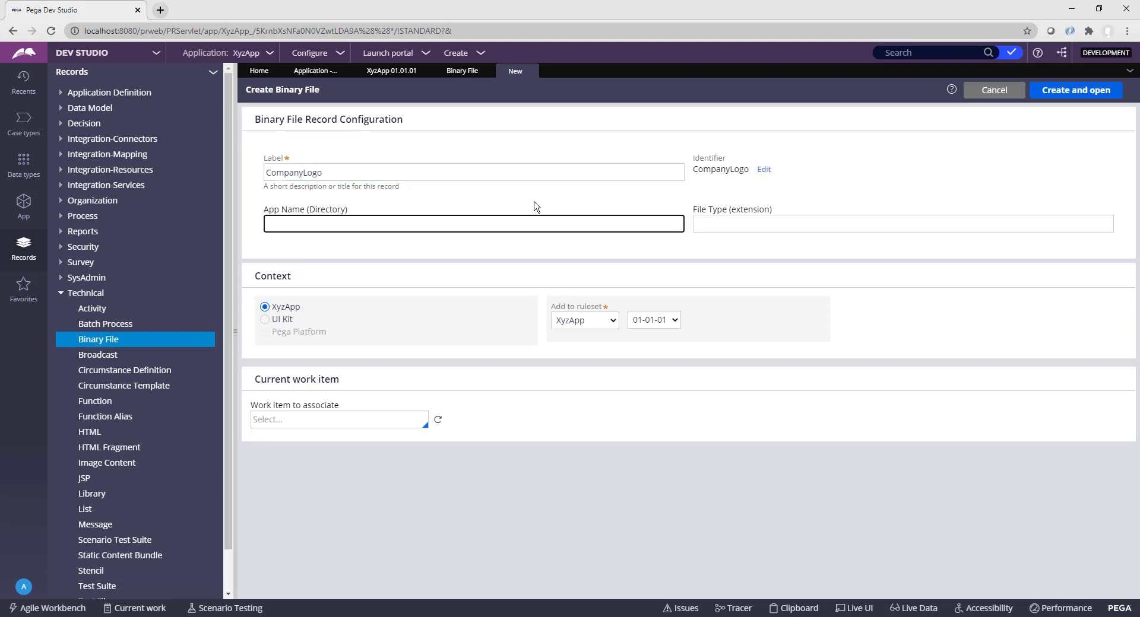
type("Webwb")
key("Tab")
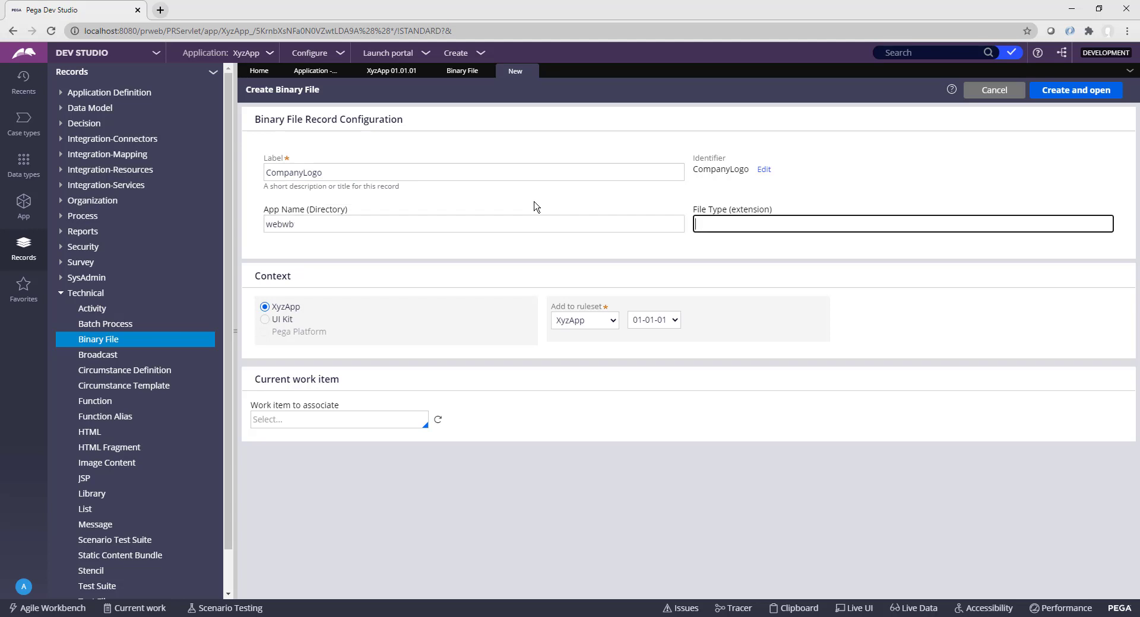
type("jpg")
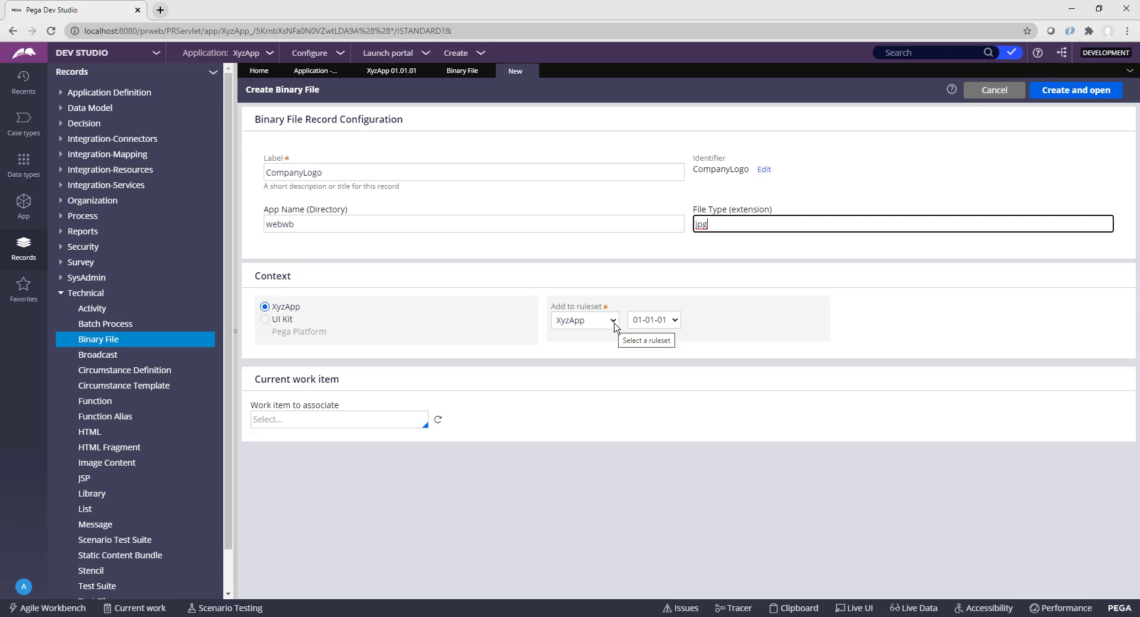
left_click(614, 323)
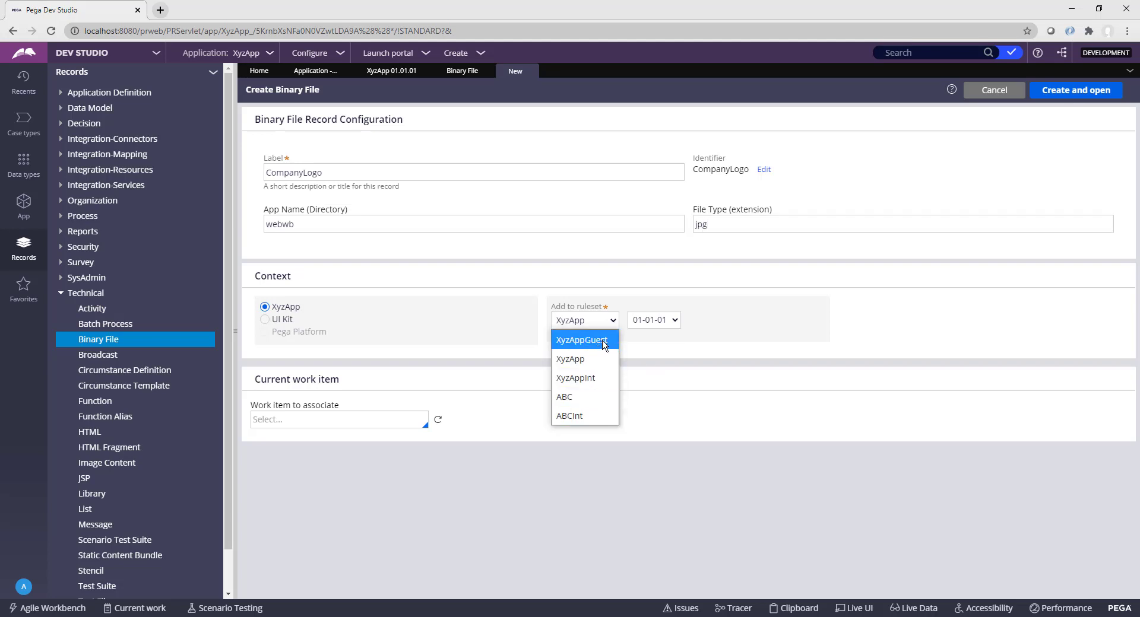
left_click(608, 340)
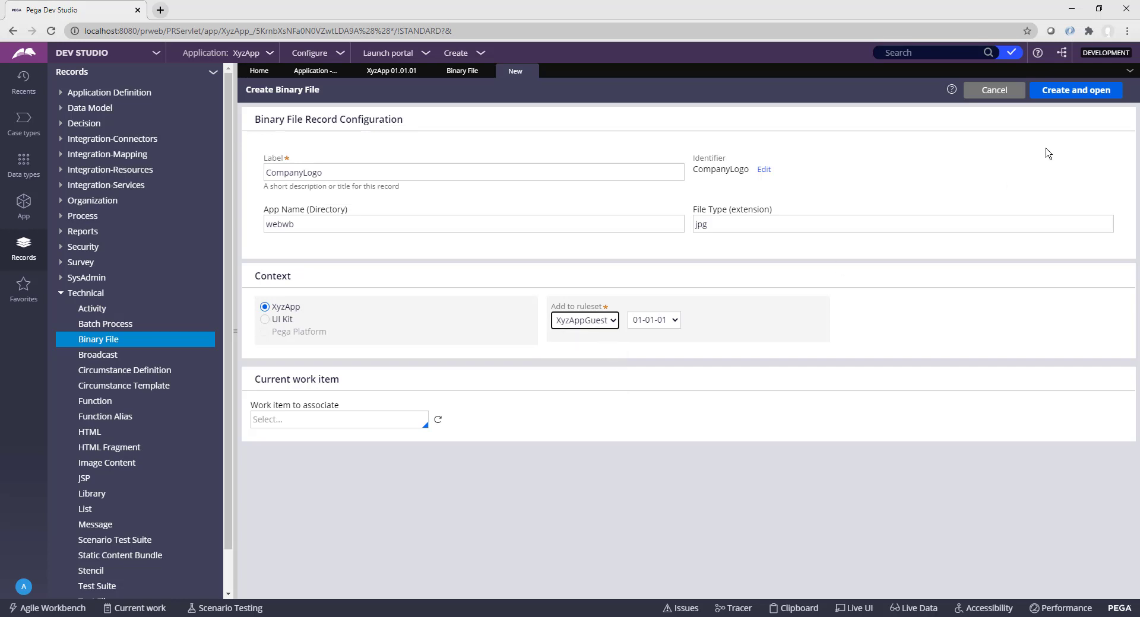
left_click(1079, 95)
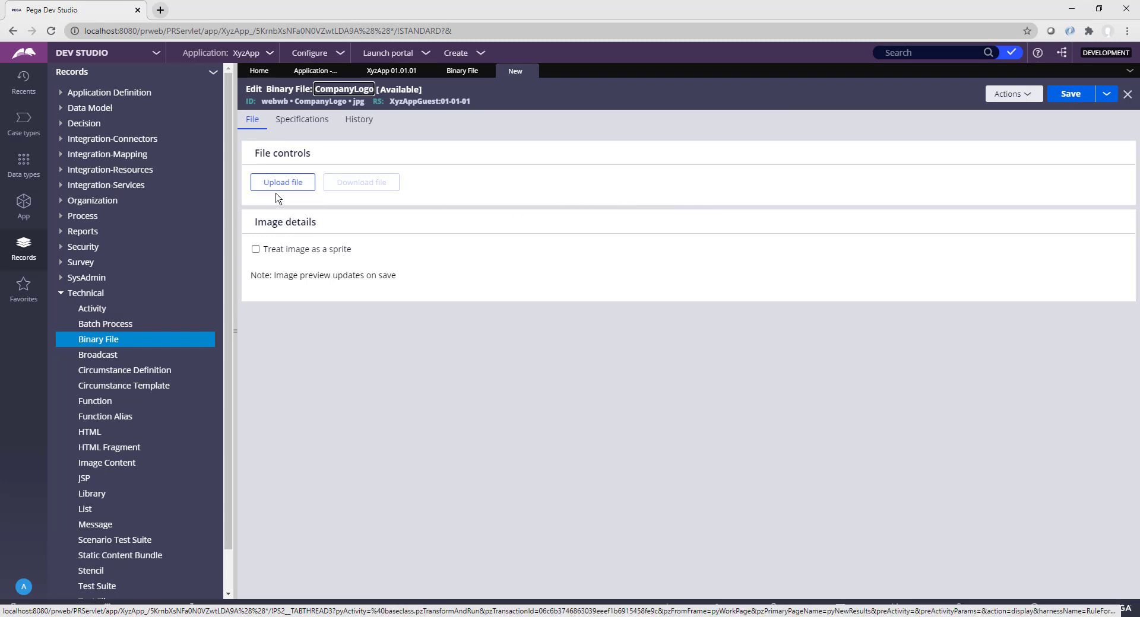
Step: Upload CompanyLogo.jpg into the CompanyLogo binary file, save it, and return to the Binary File list
left_click(283, 185)
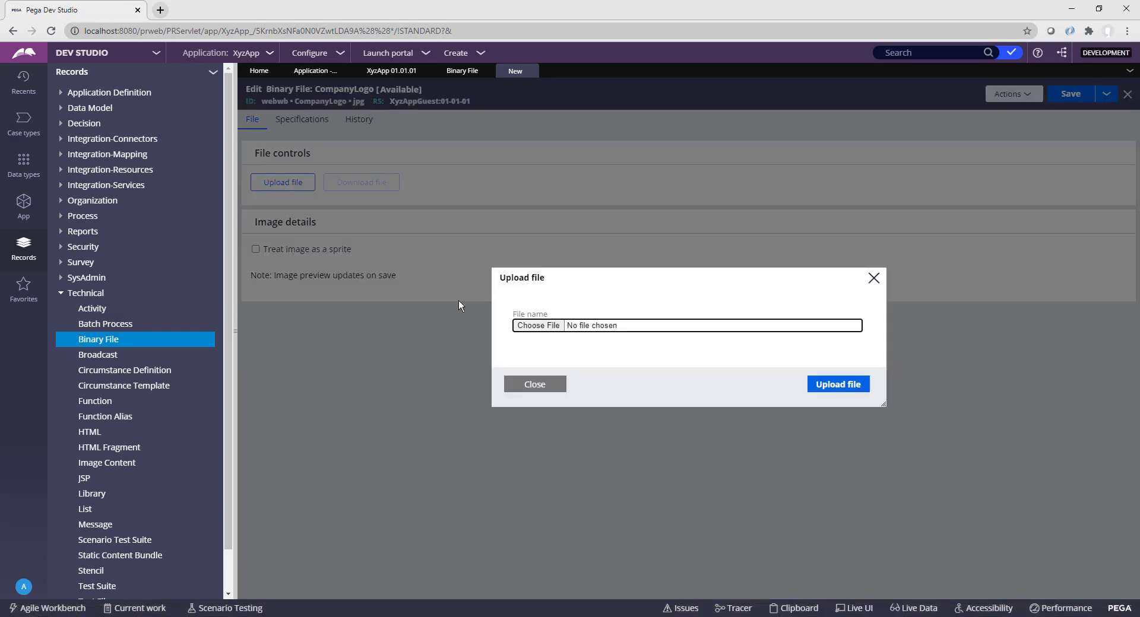
left_click(543, 330)
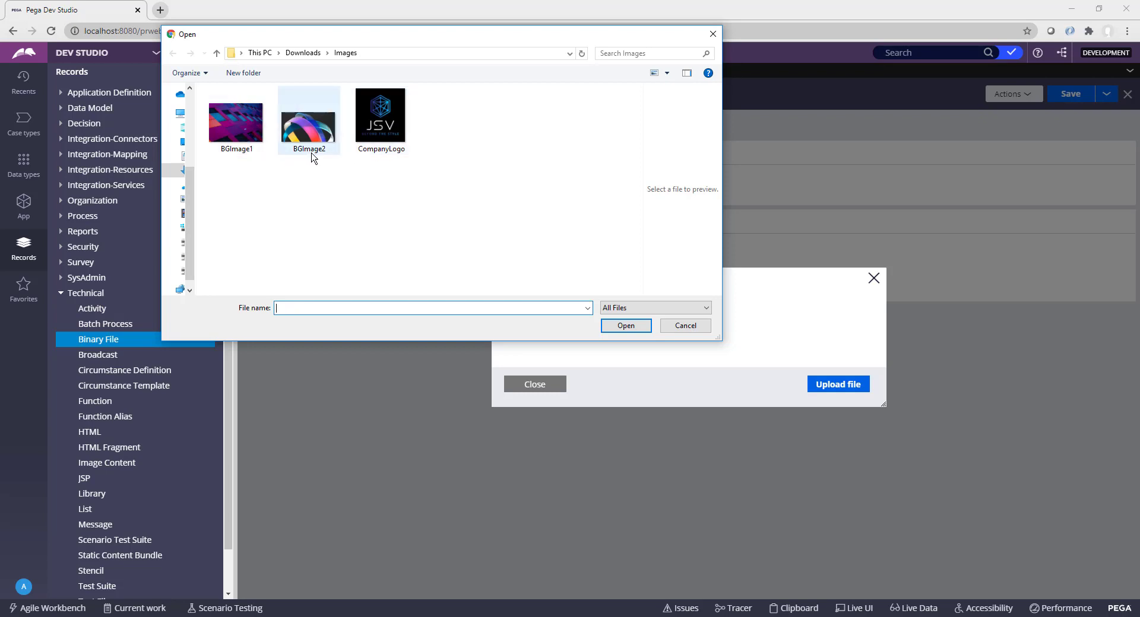
left_click(390, 130)
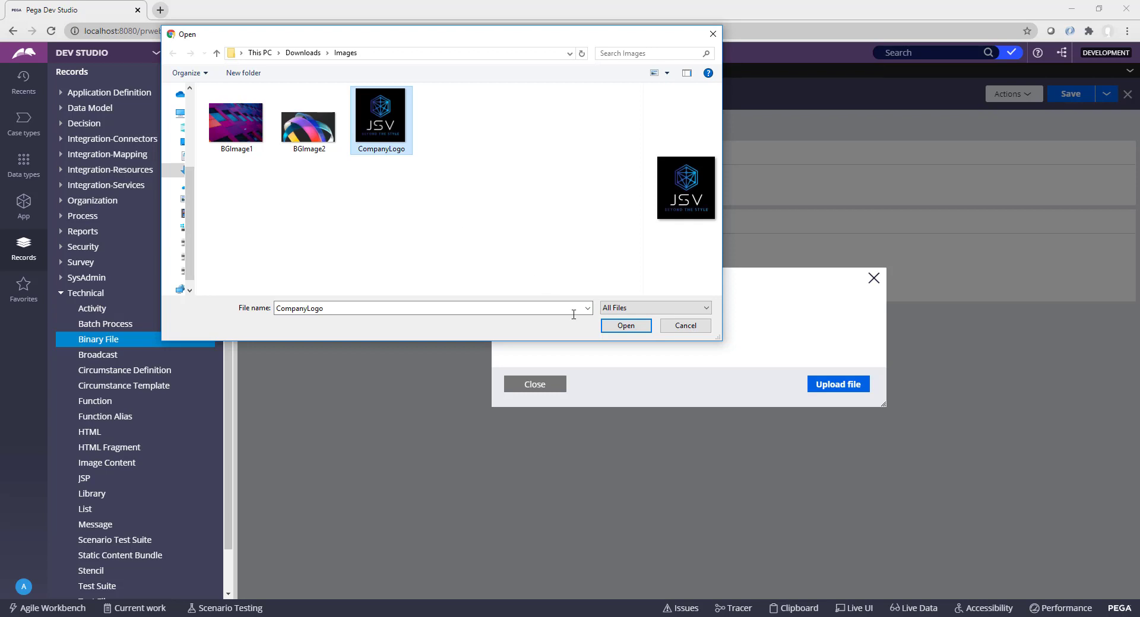
left_click(624, 327)
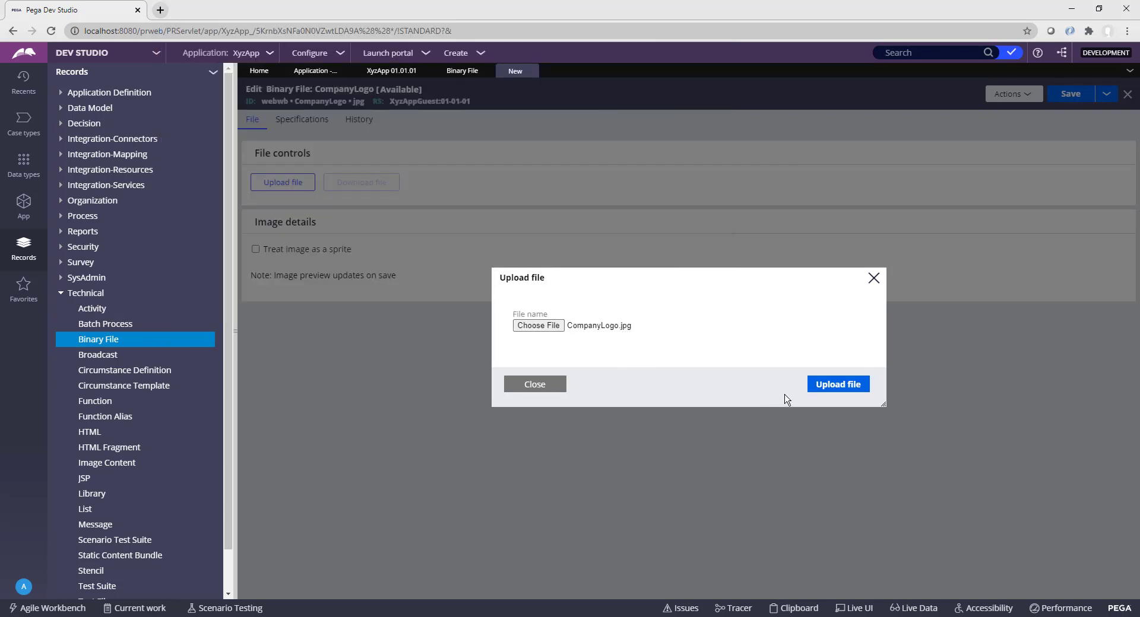
left_click(837, 386)
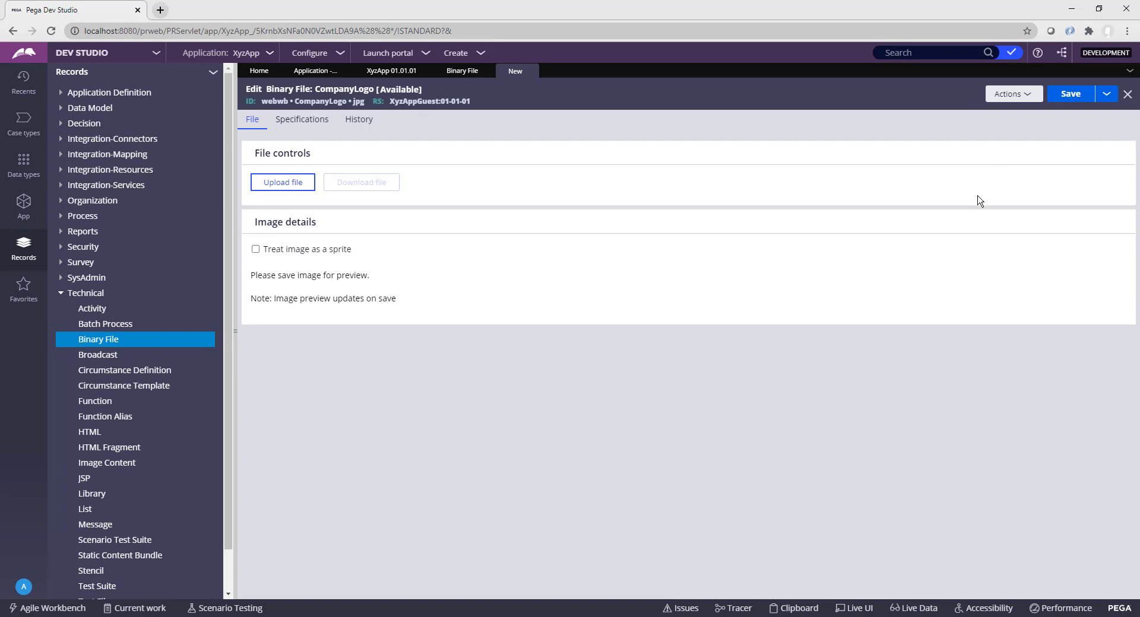
left_click(1071, 95)
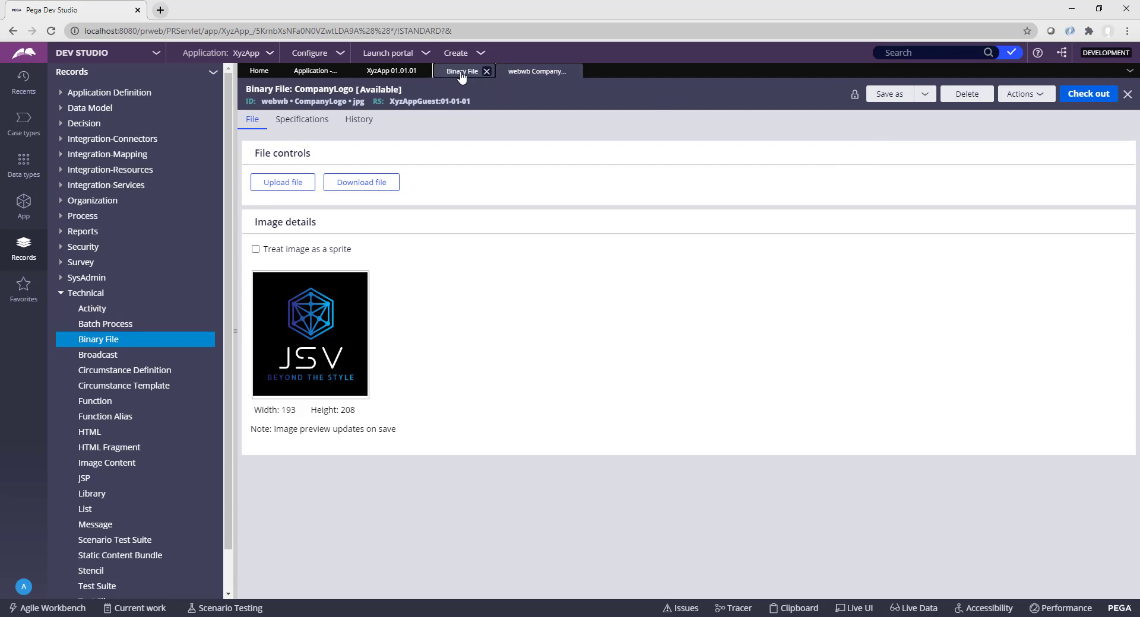
left_click(461, 72)
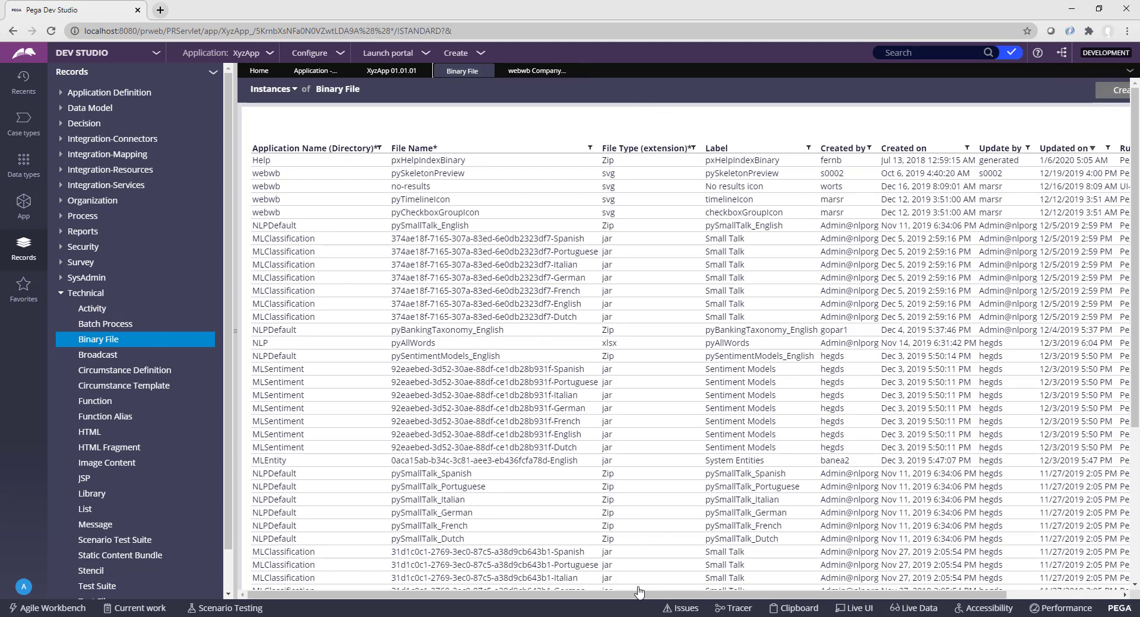
Step: Create binary file LoginBGImage1 with directory webwb and extension jpg, and open it
left_click_drag(641, 594, 772, 606)
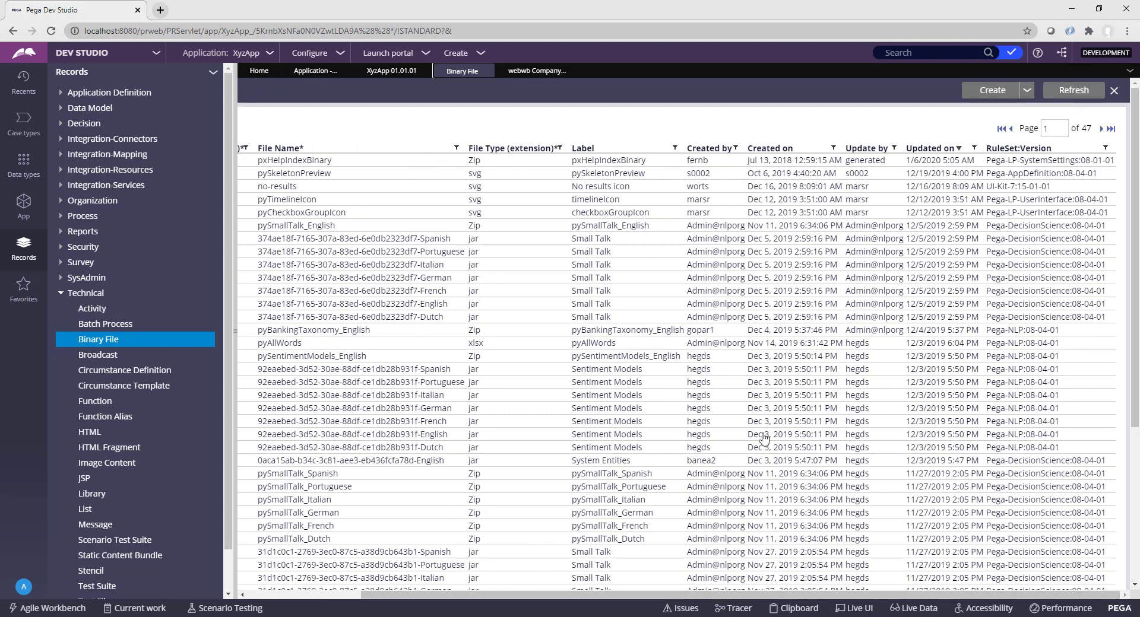
left_click(989, 94)
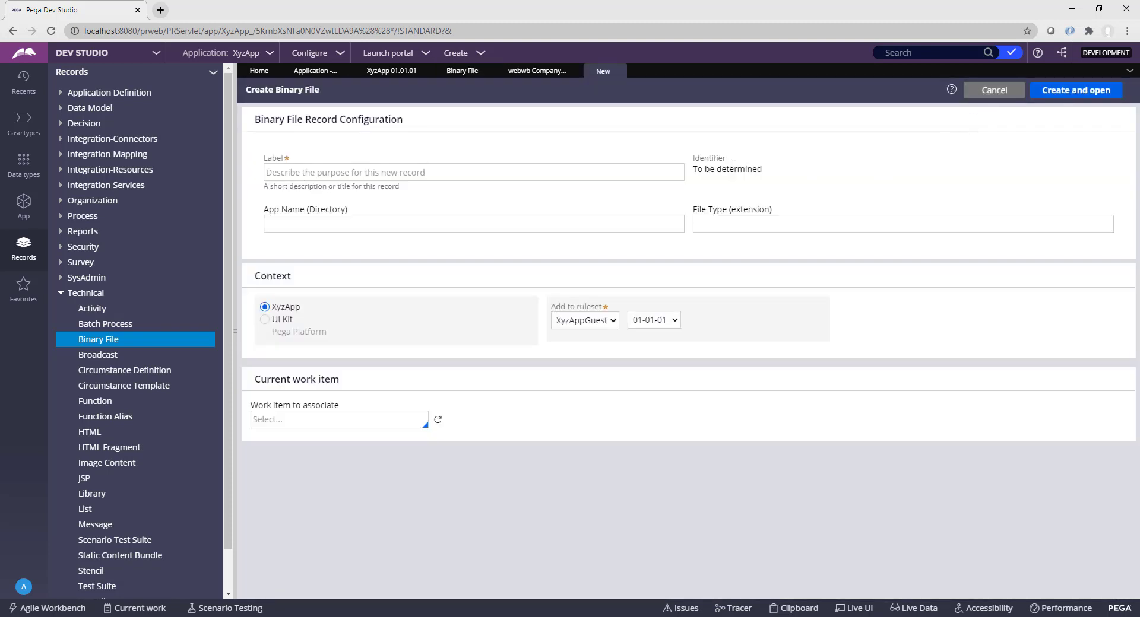
left_click(475, 172)
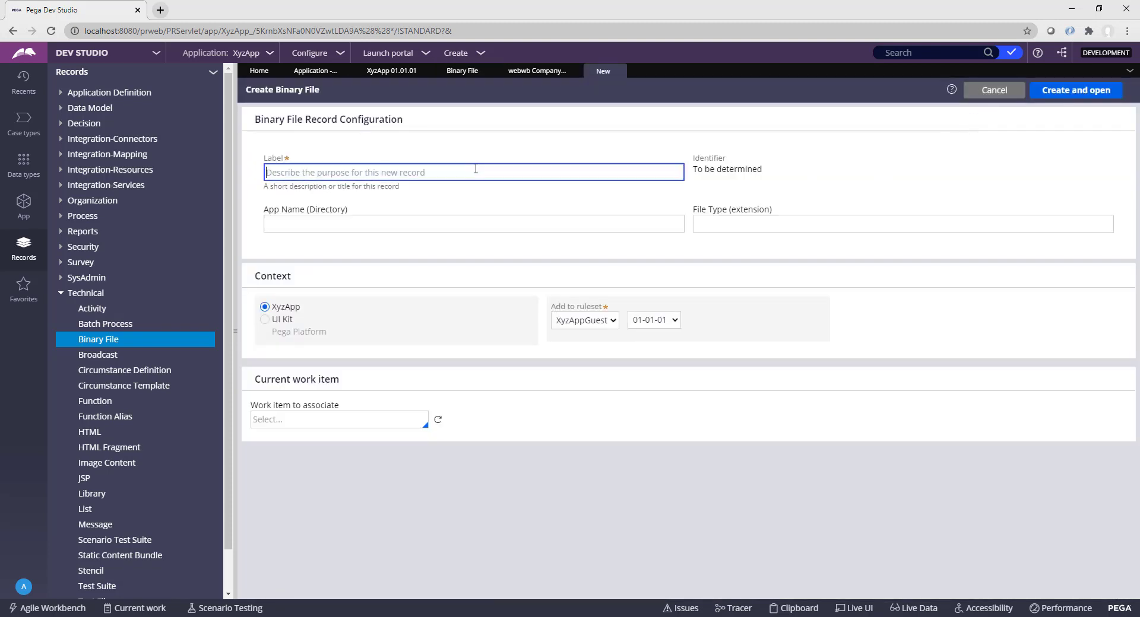
type("Login")
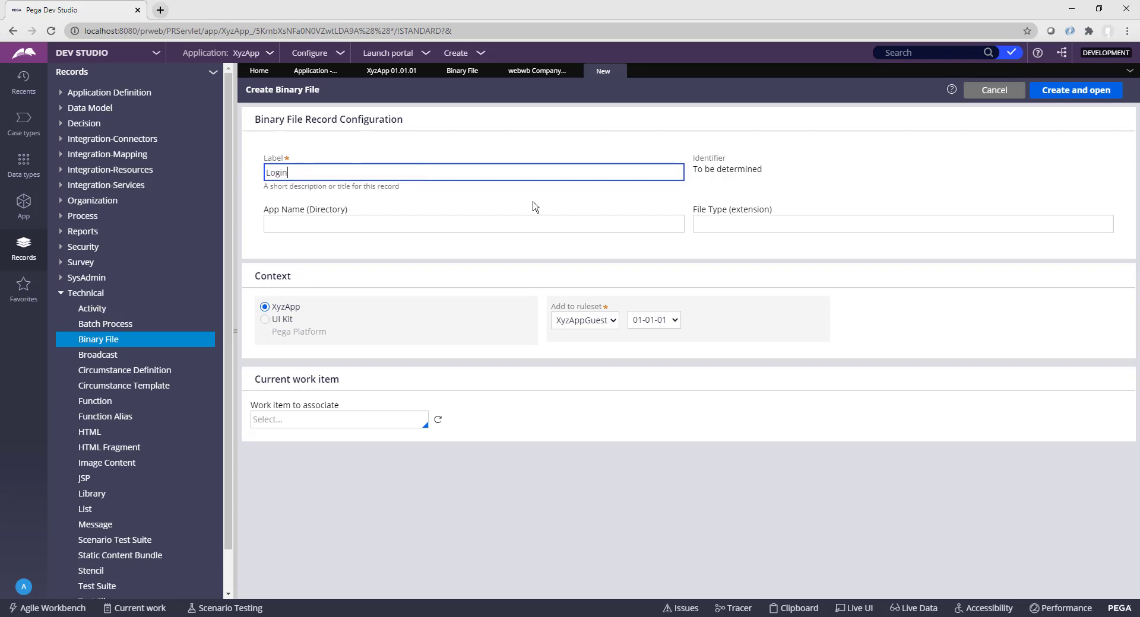
type("BGImage1")
key("Tab")
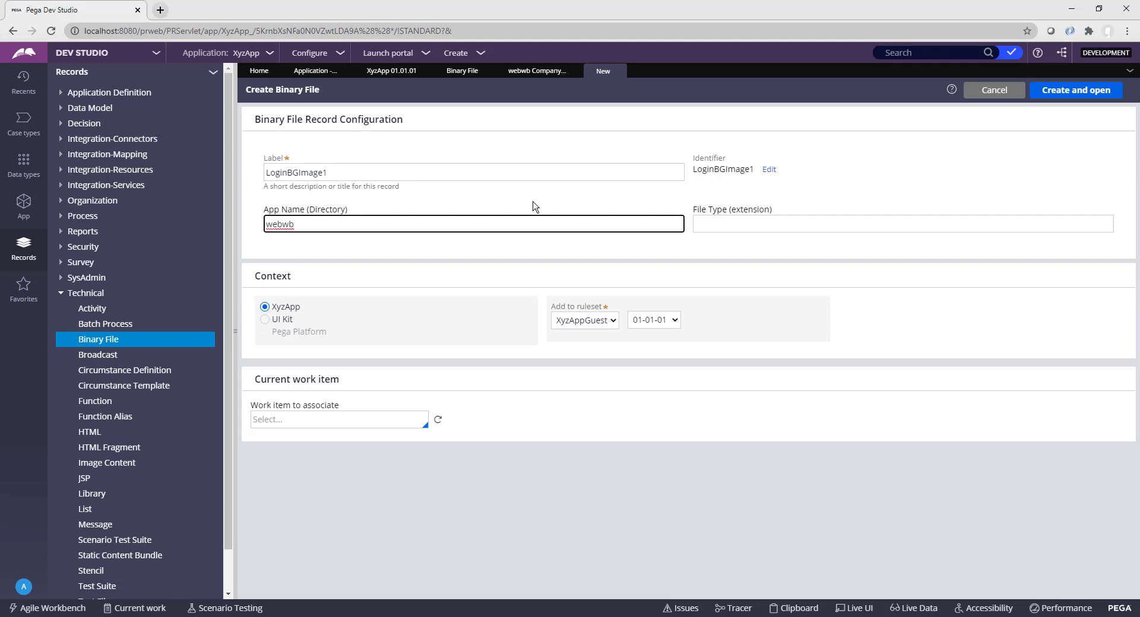
key("Tab")
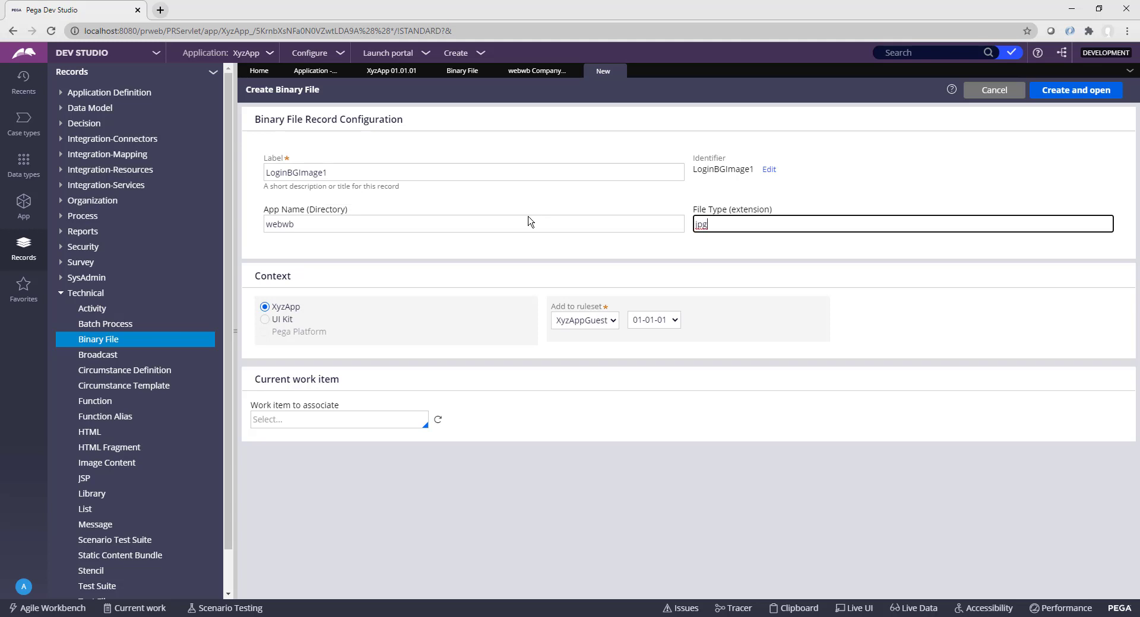
left_click(493, 274)
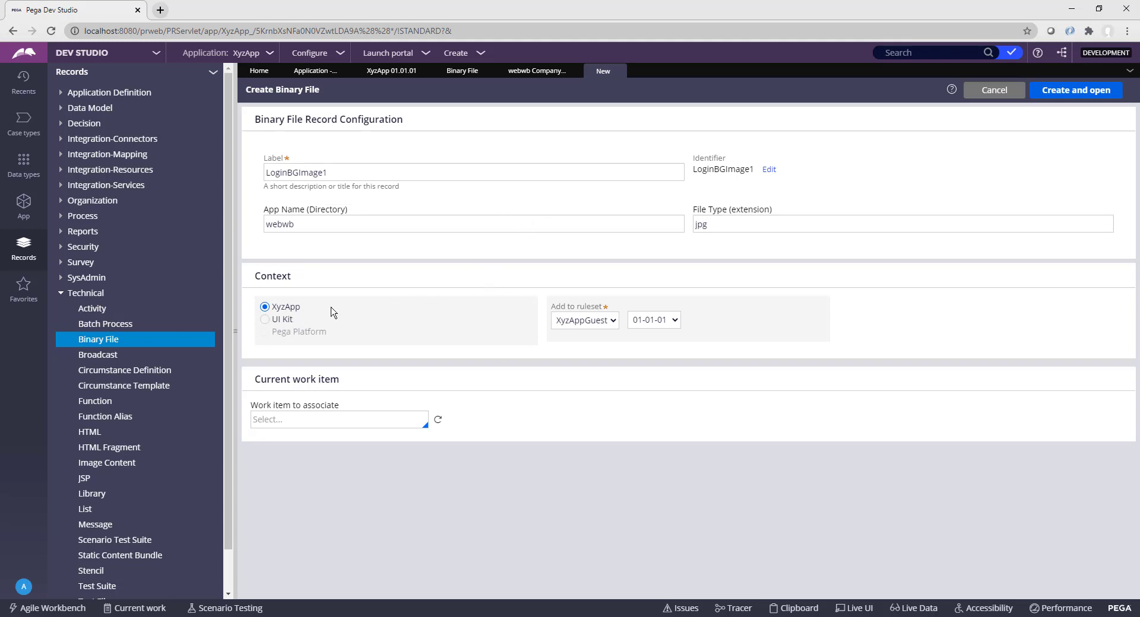
left_click(1082, 90)
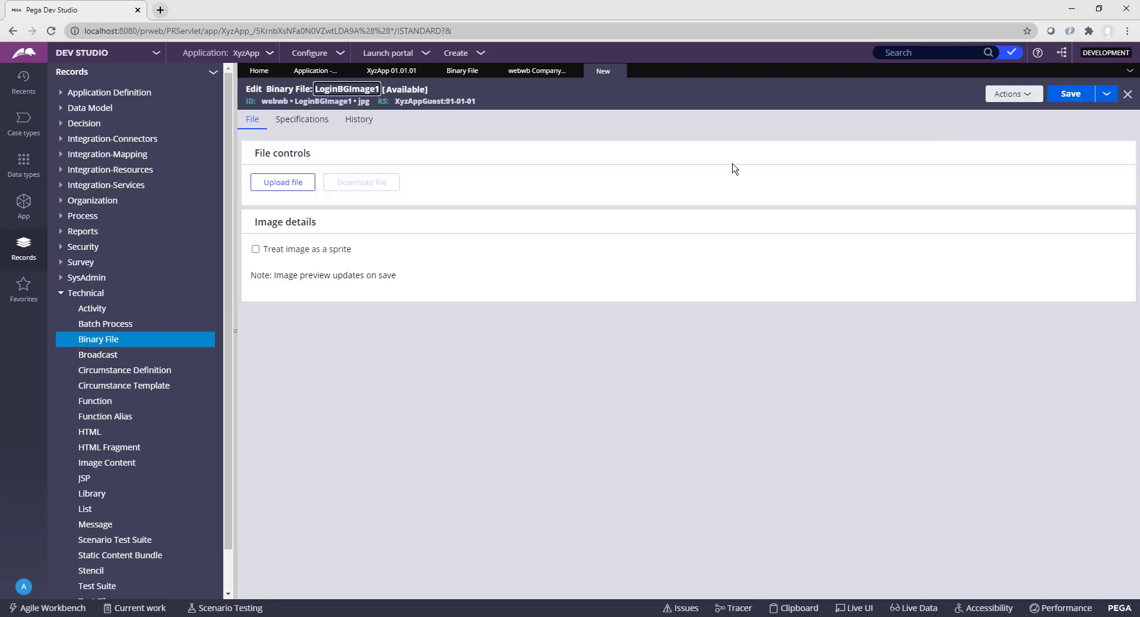
Step: Upload BGImage1.jpg into LoginBGImage1, save it, and go back to the Binary File list
left_click(274, 184)
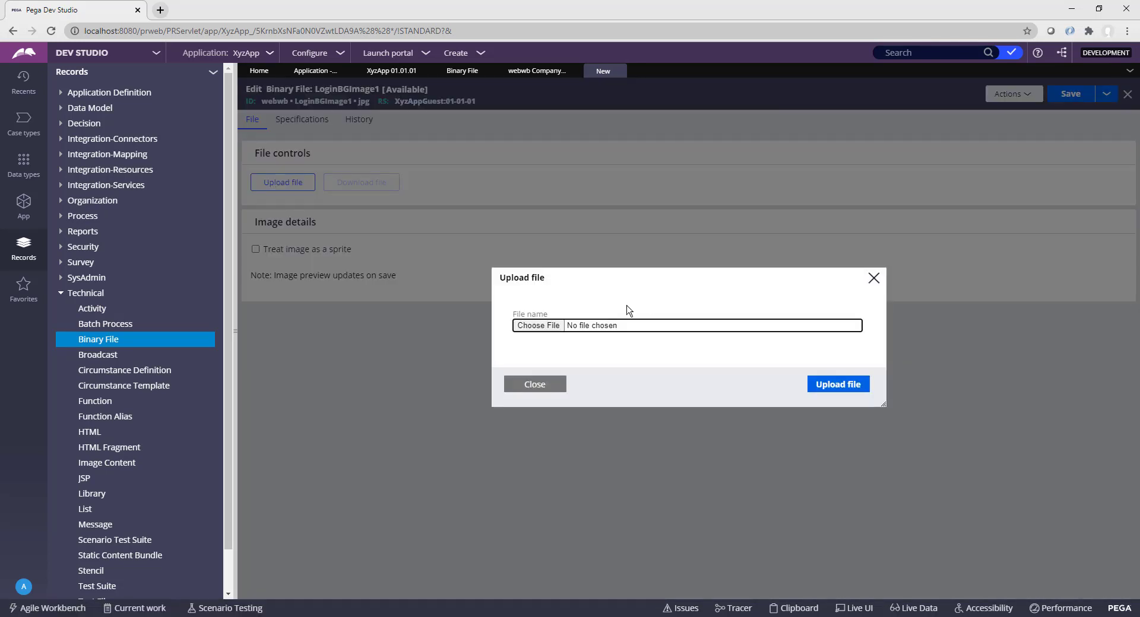
left_click(536, 326)
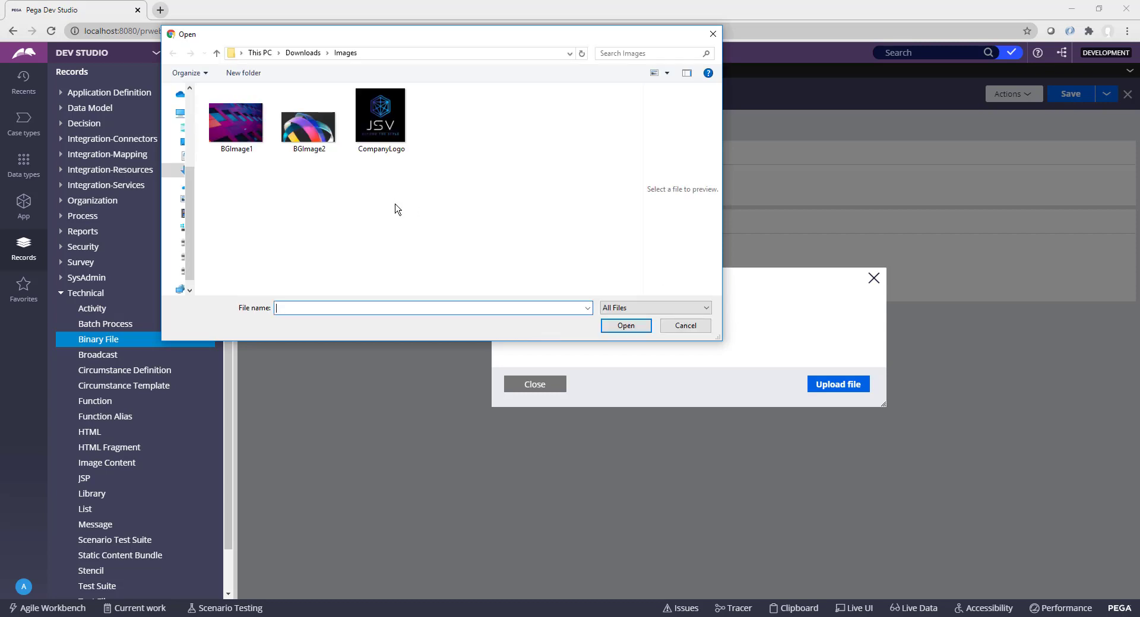
double_click(236, 124)
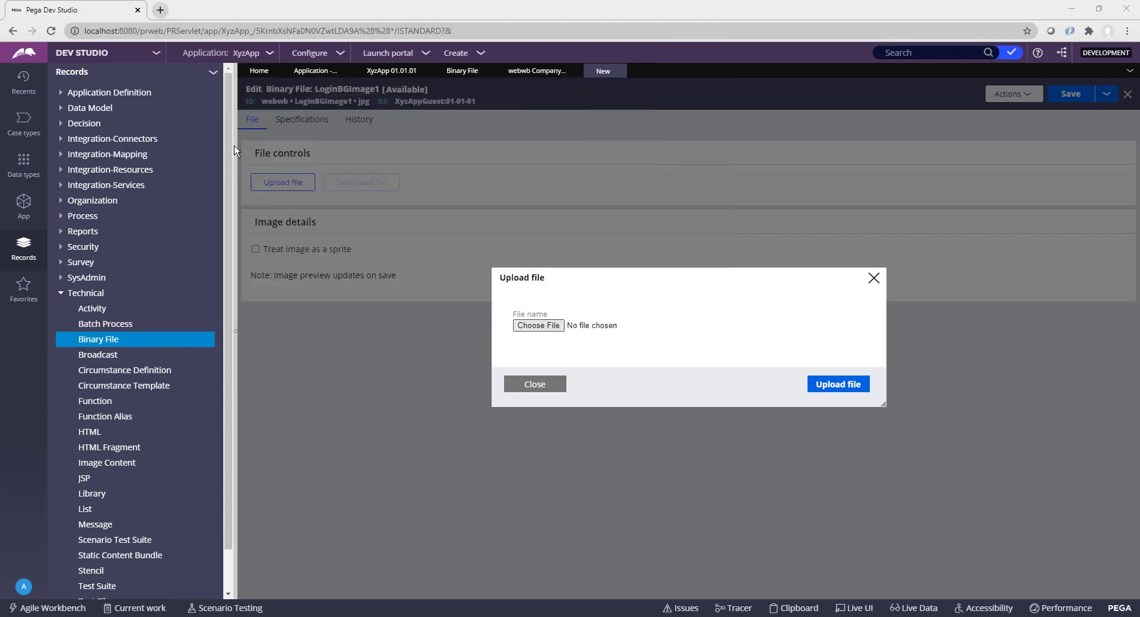
left_click(856, 387)
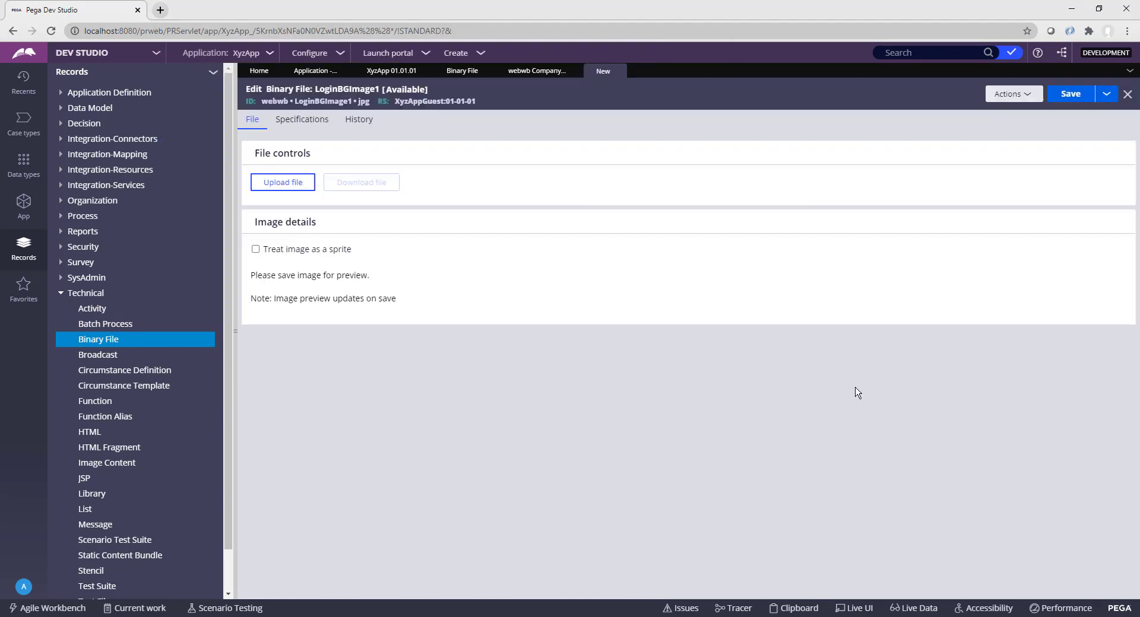
left_click(1064, 101)
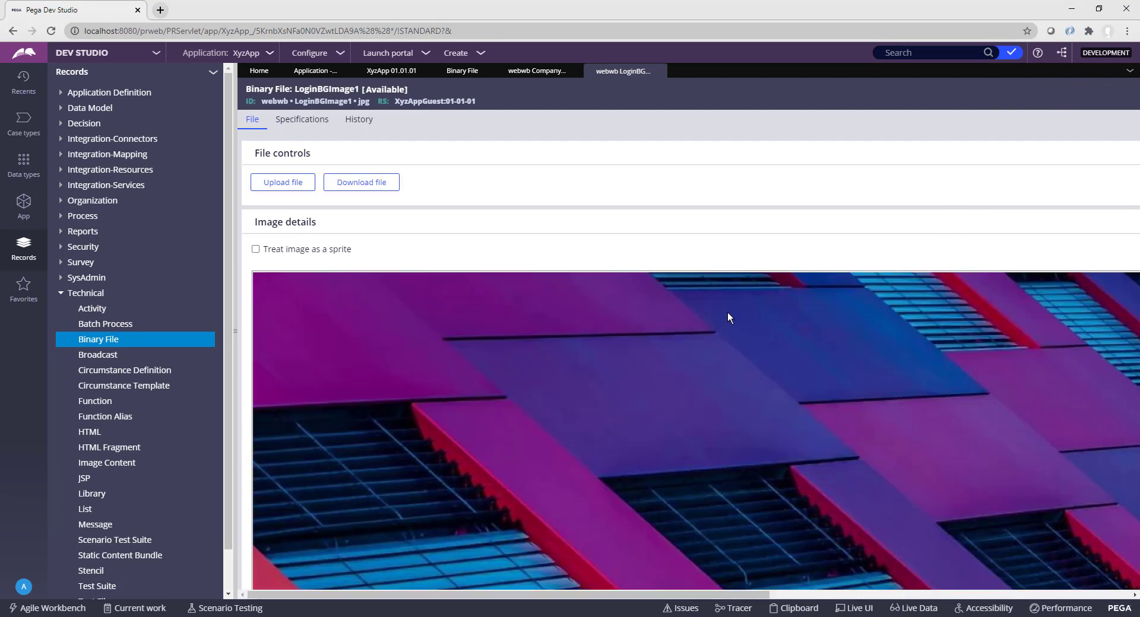
scroll(727, 312, "down", 8)
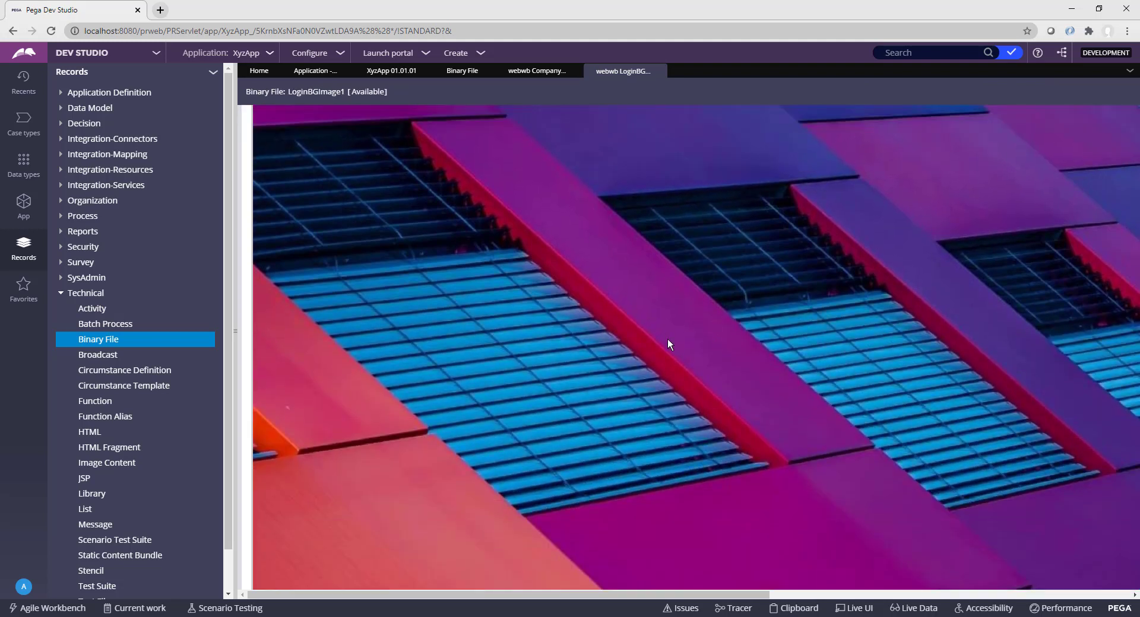
scroll(668, 342, "up", 3)
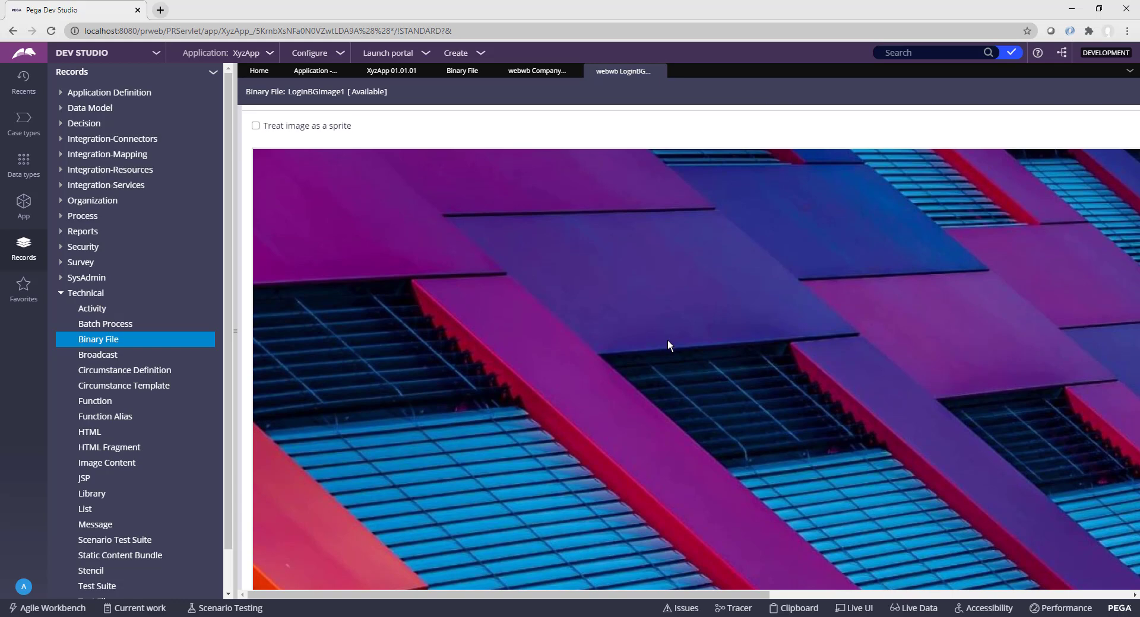
left_click(462, 71)
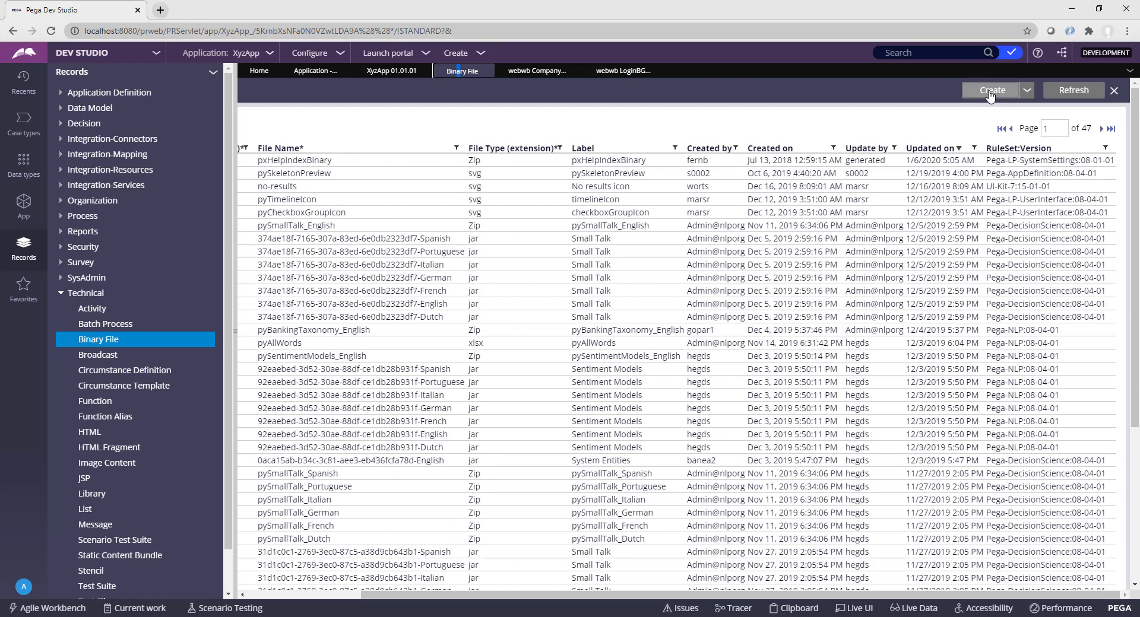
Step: Create binary file LoginBGImage2 with directory webwb and extension jpg, and open it
left_click(989, 91)
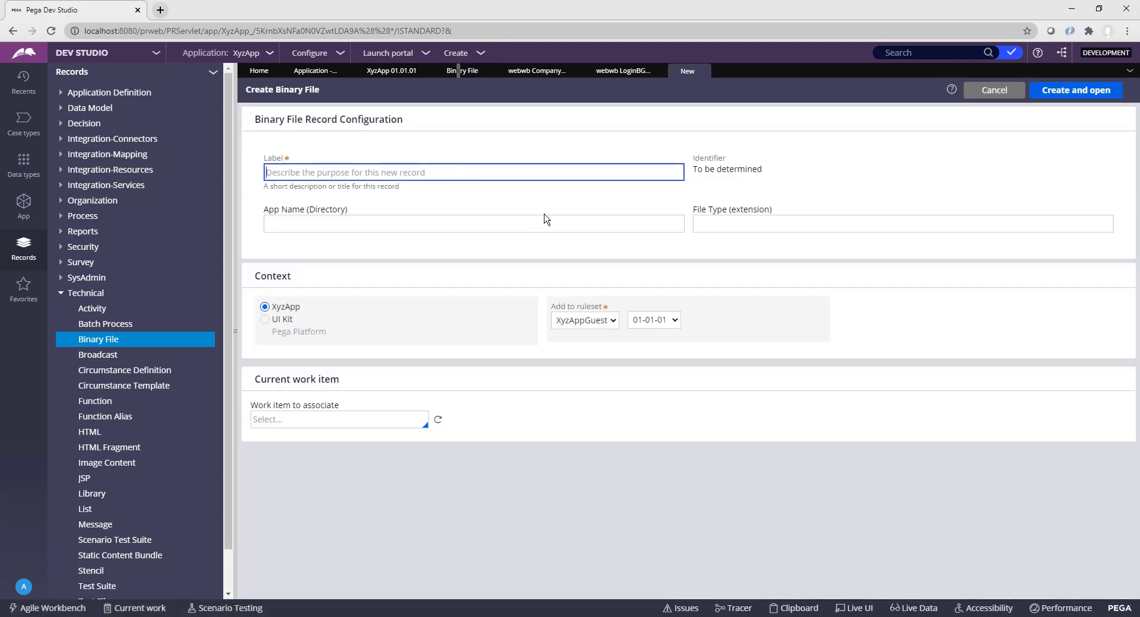
type("LoginBGImage2")
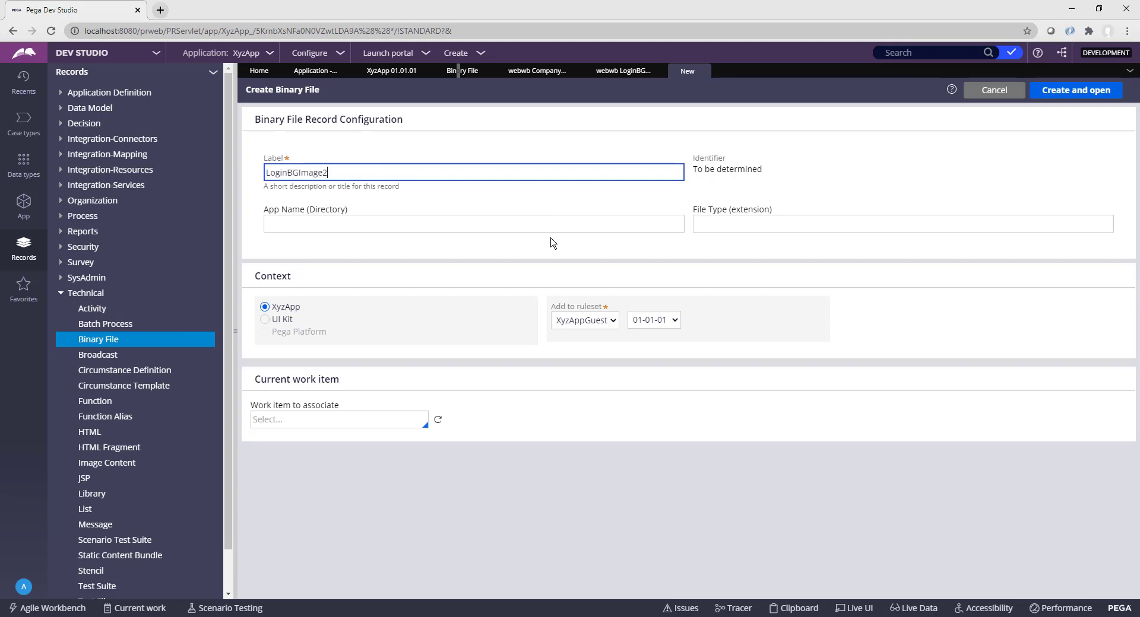
key("Tab")
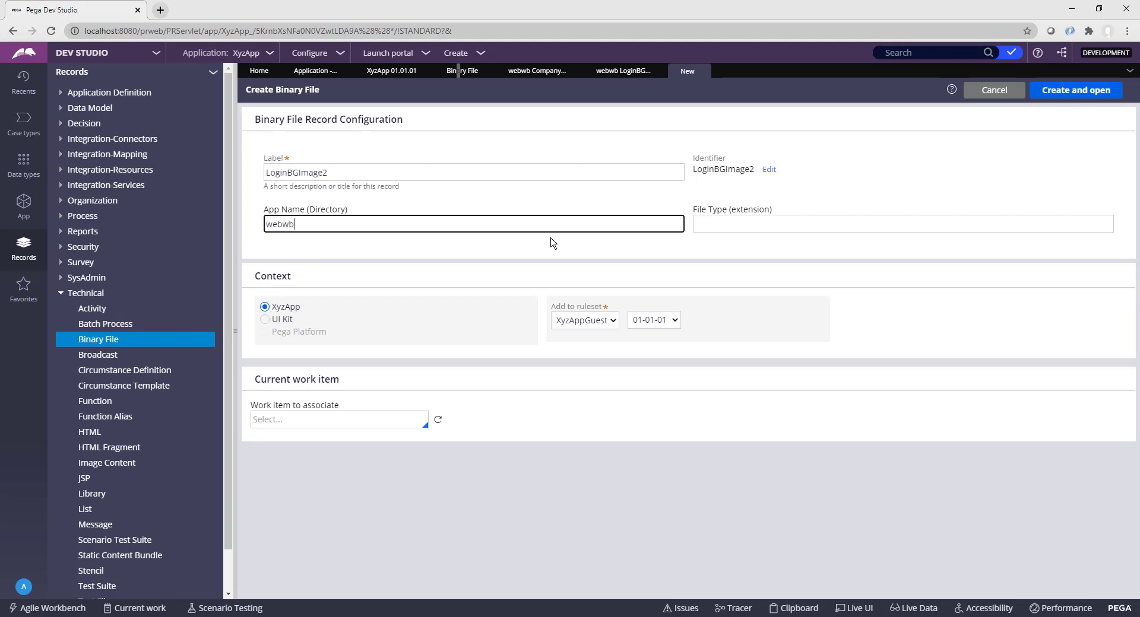
key("Tab")
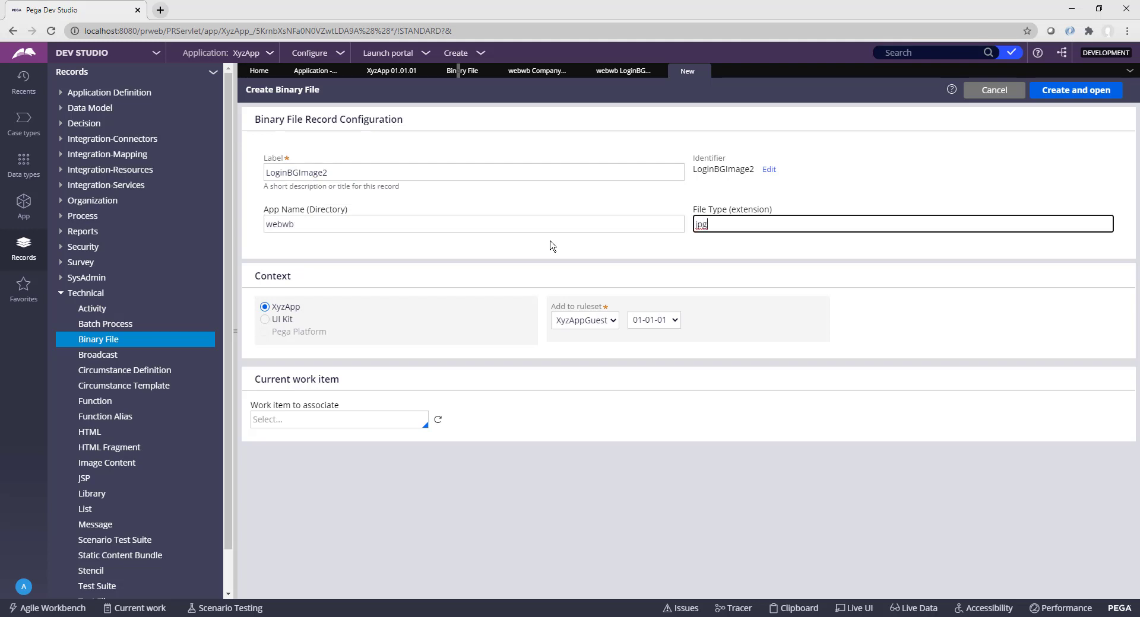
left_click(1074, 93)
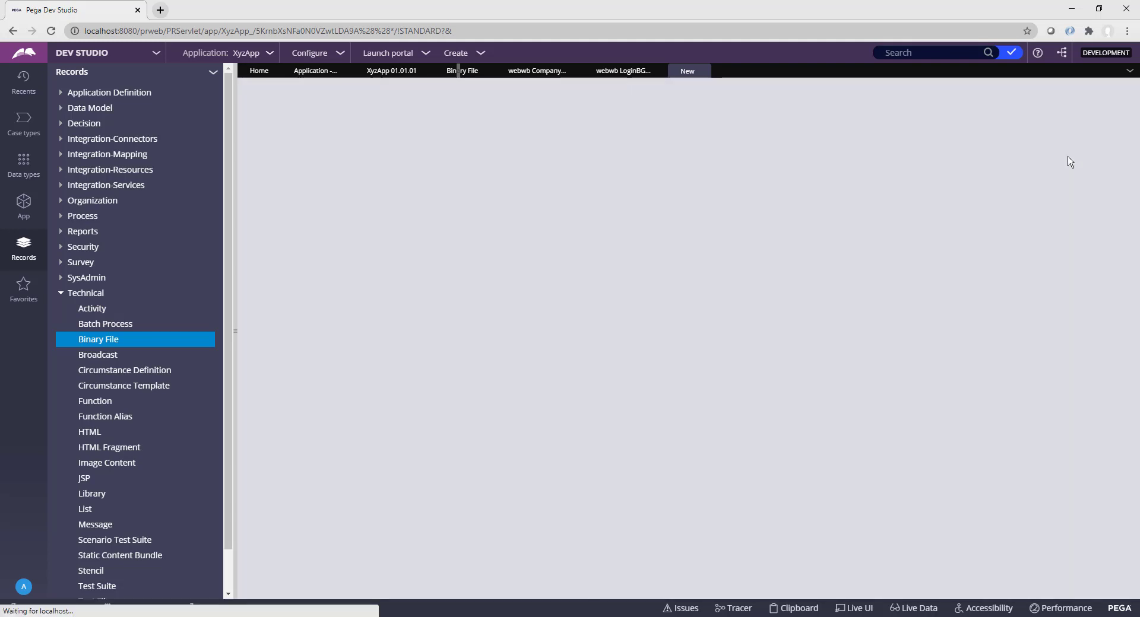
Step: Upload BGImage2.jpg into LoginBGImage2 and save the record
left_click(289, 188)
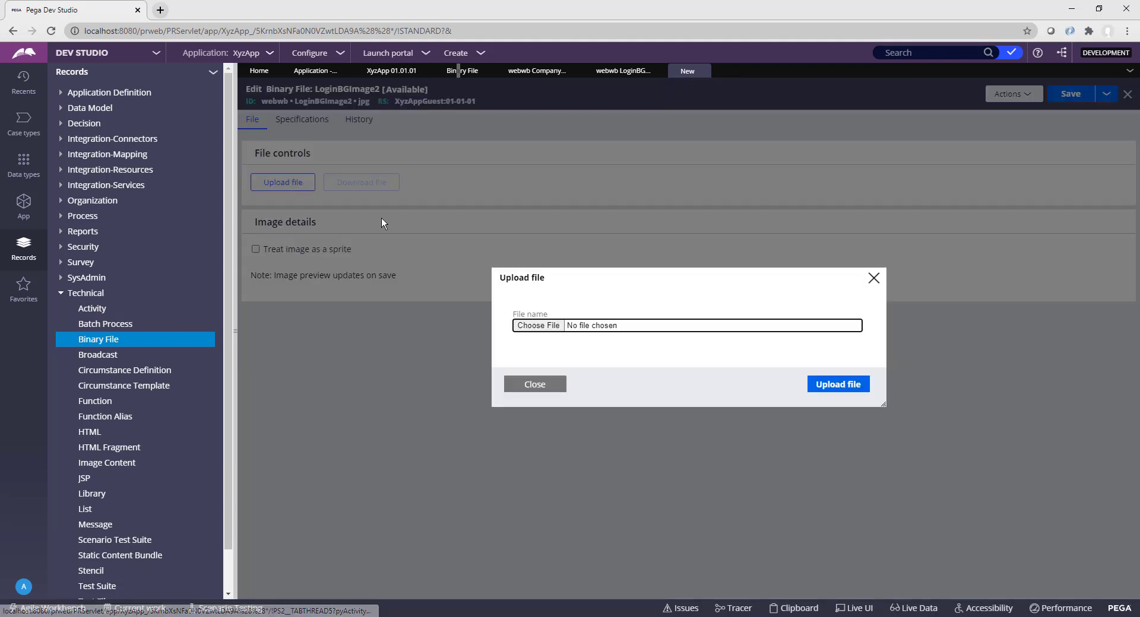
left_click(543, 325)
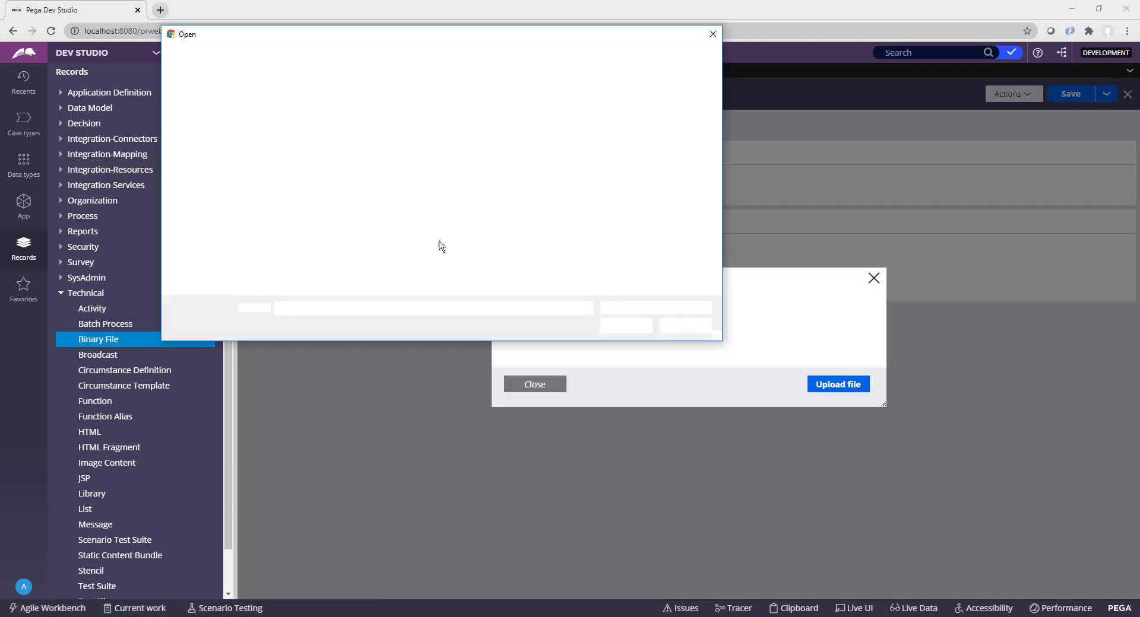
double_click(319, 141)
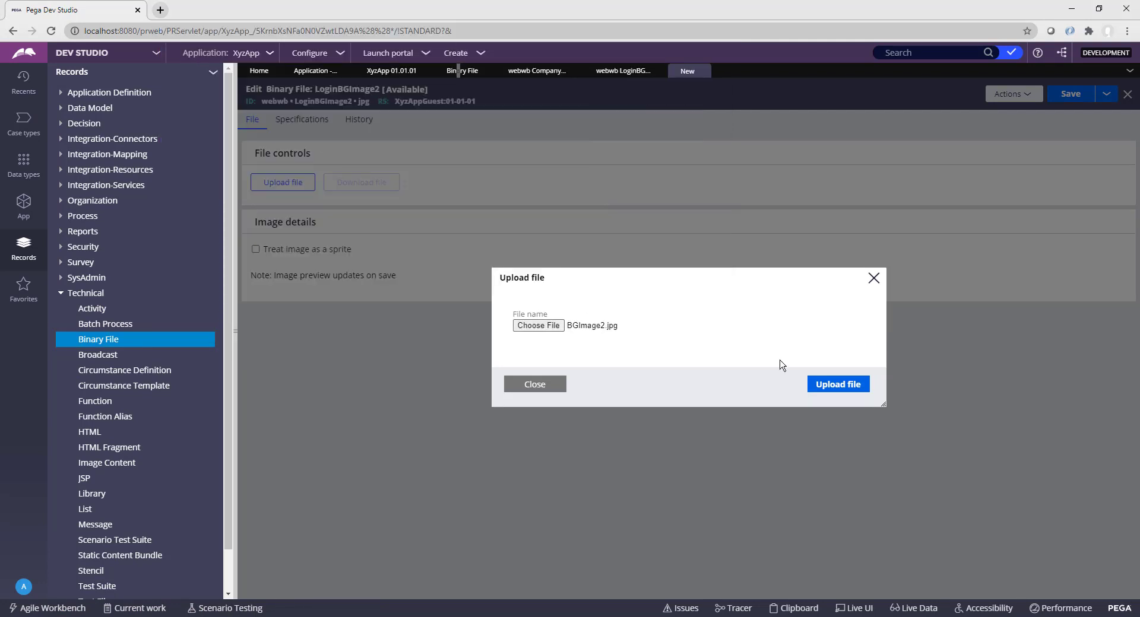
left_click(837, 384)
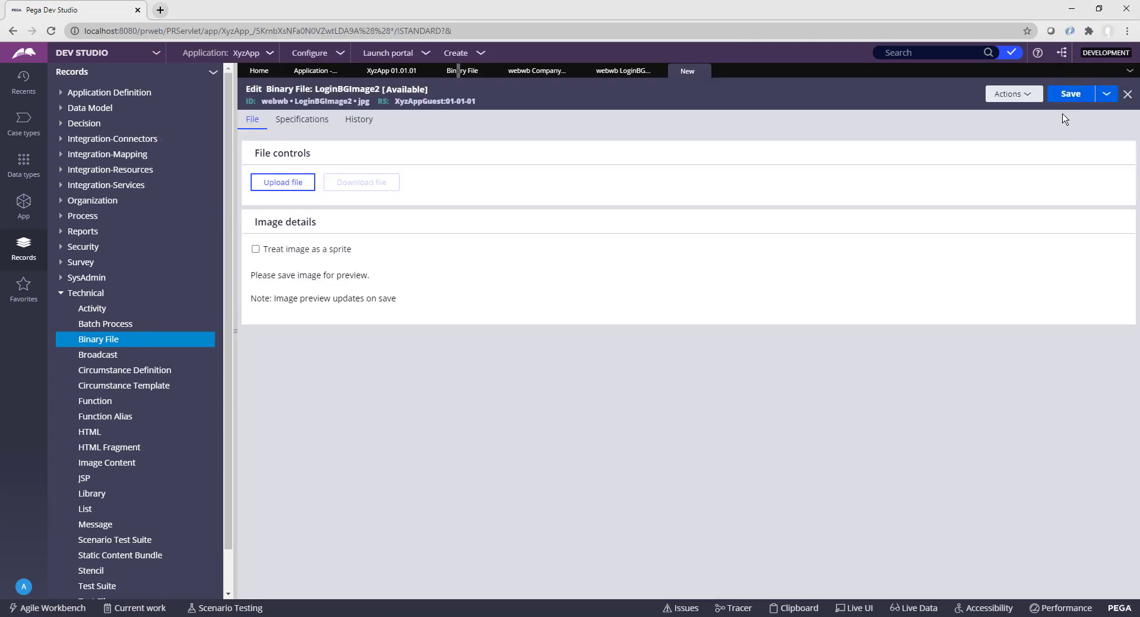
left_click(1068, 98)
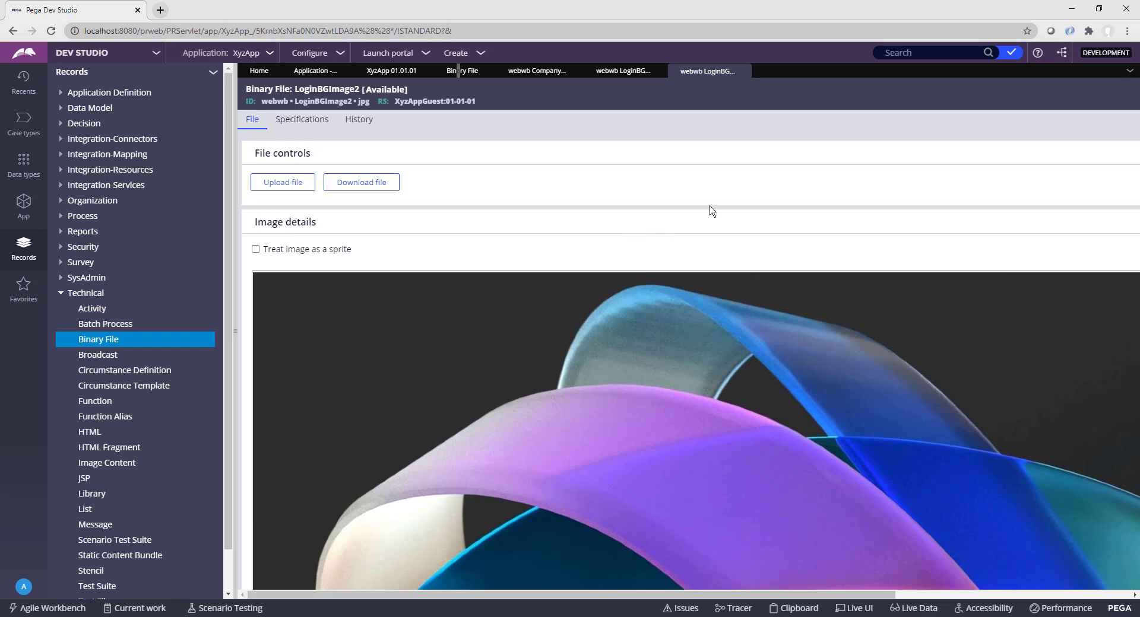
left_click(929, 47)
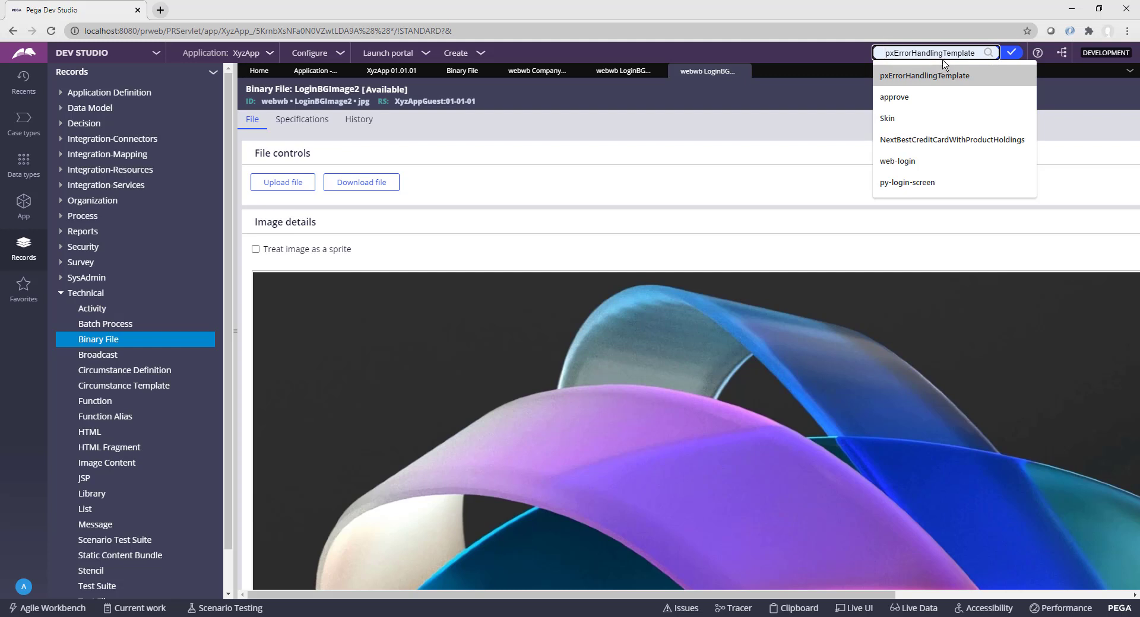
left_click(817, 60)
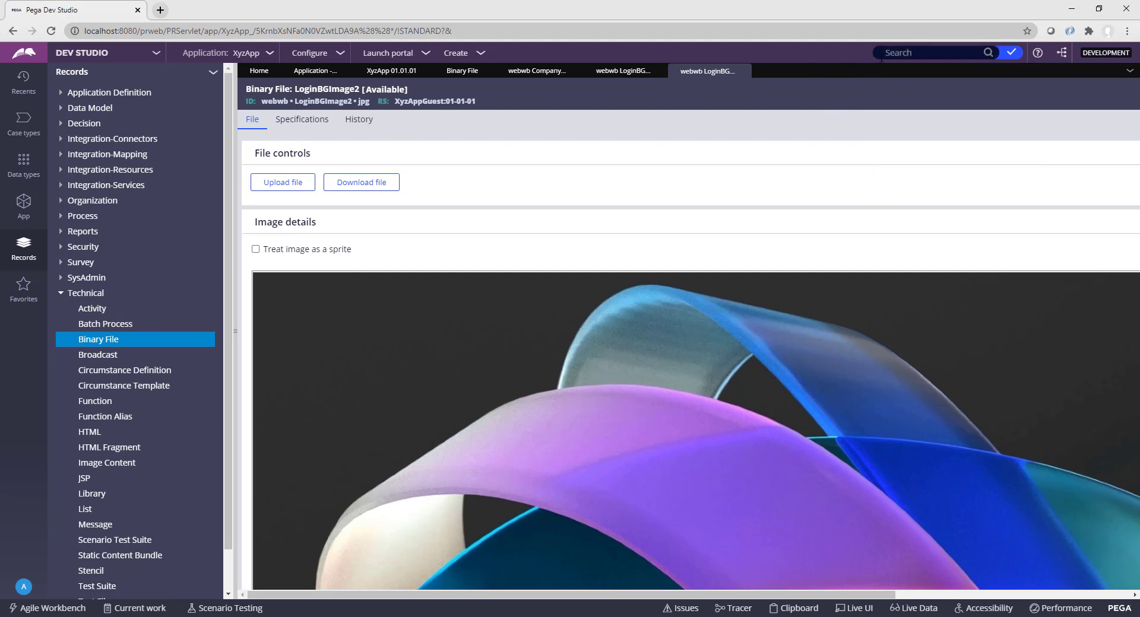
left_click(938, 52)
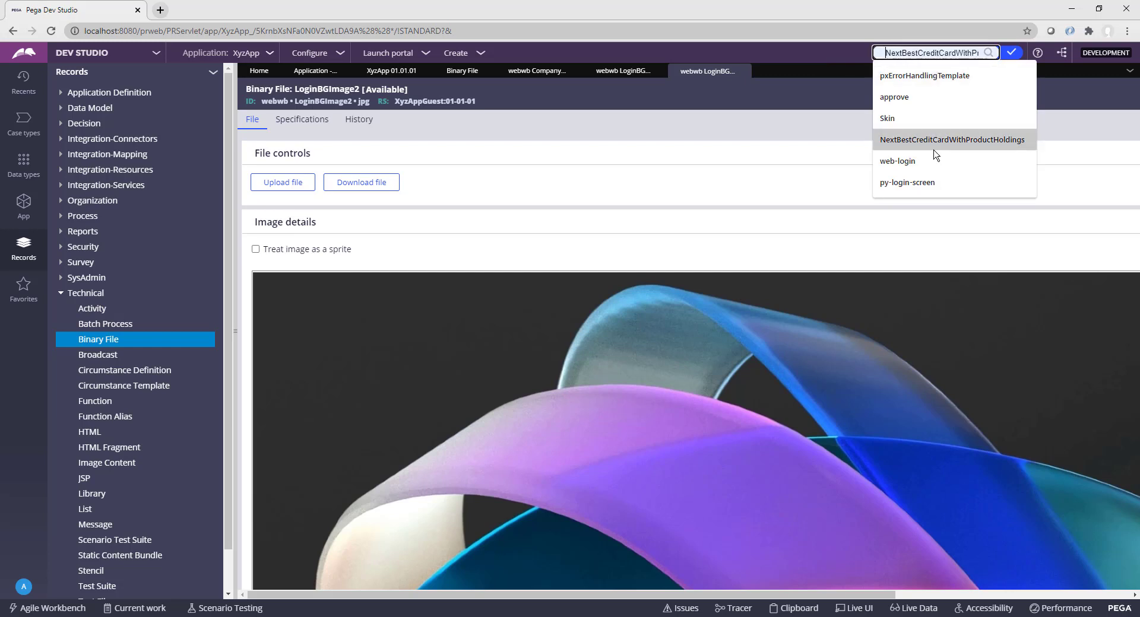
left_click(928, 168)
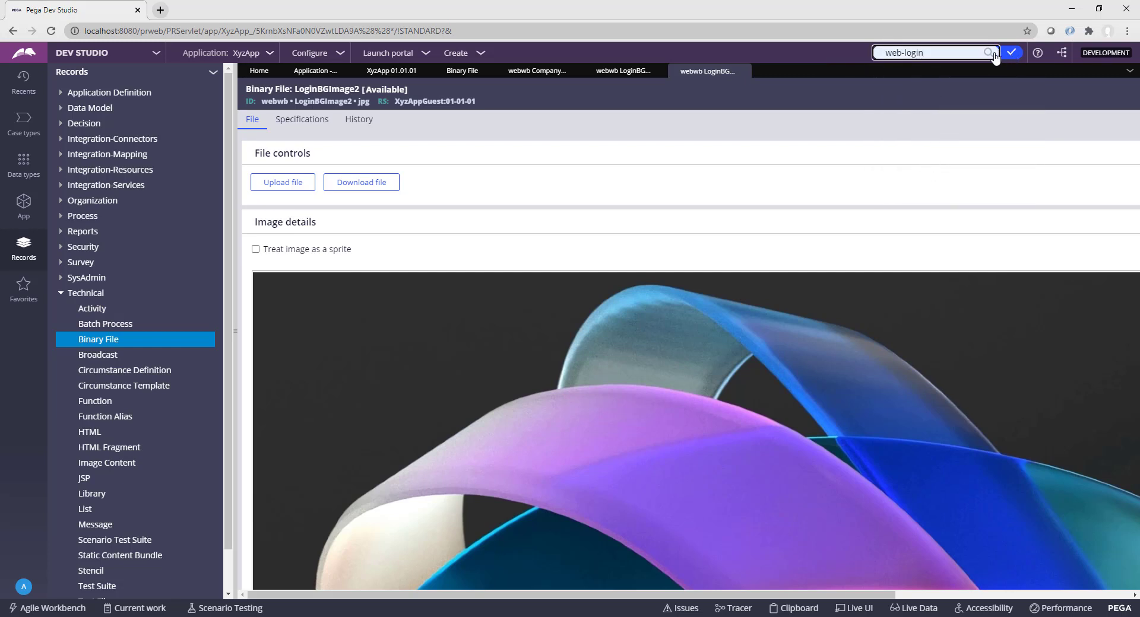
left_click(993, 54)
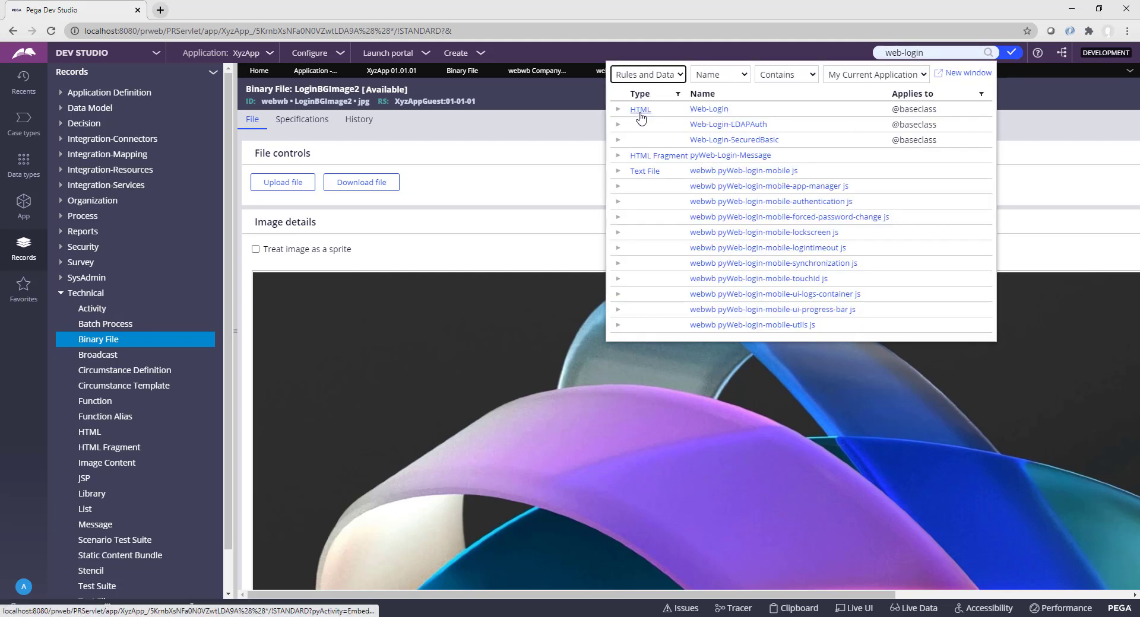
left_click(709, 110)
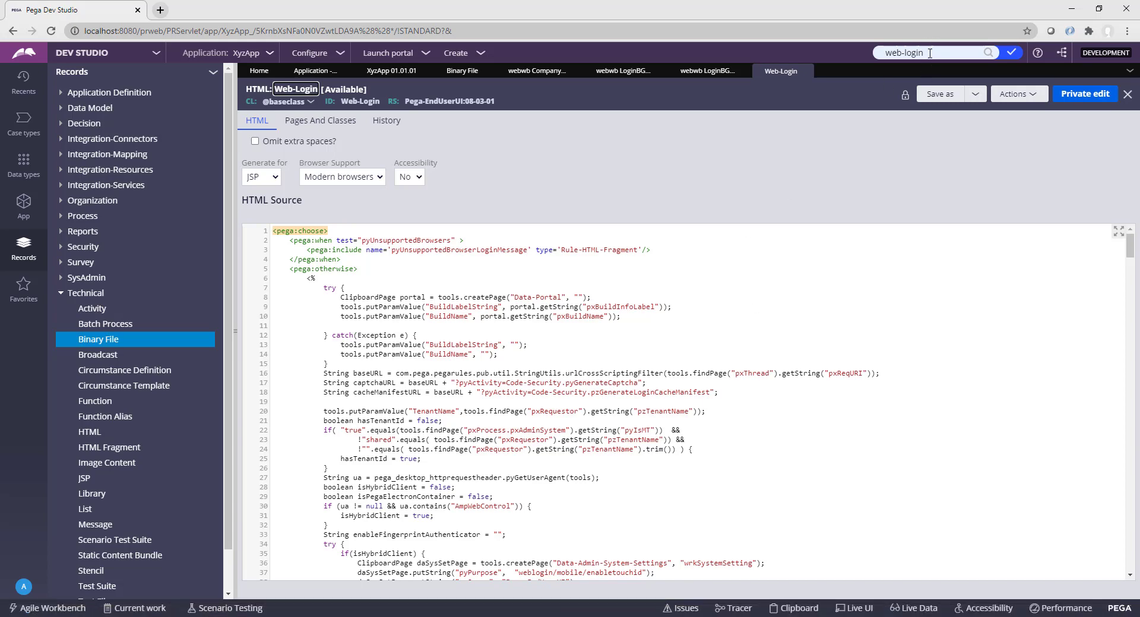
Step: Search for py-login-screen and open the webwb py-login-screen css text file
left_click(923, 52)
left_click_drag(923, 52, 878, 52)
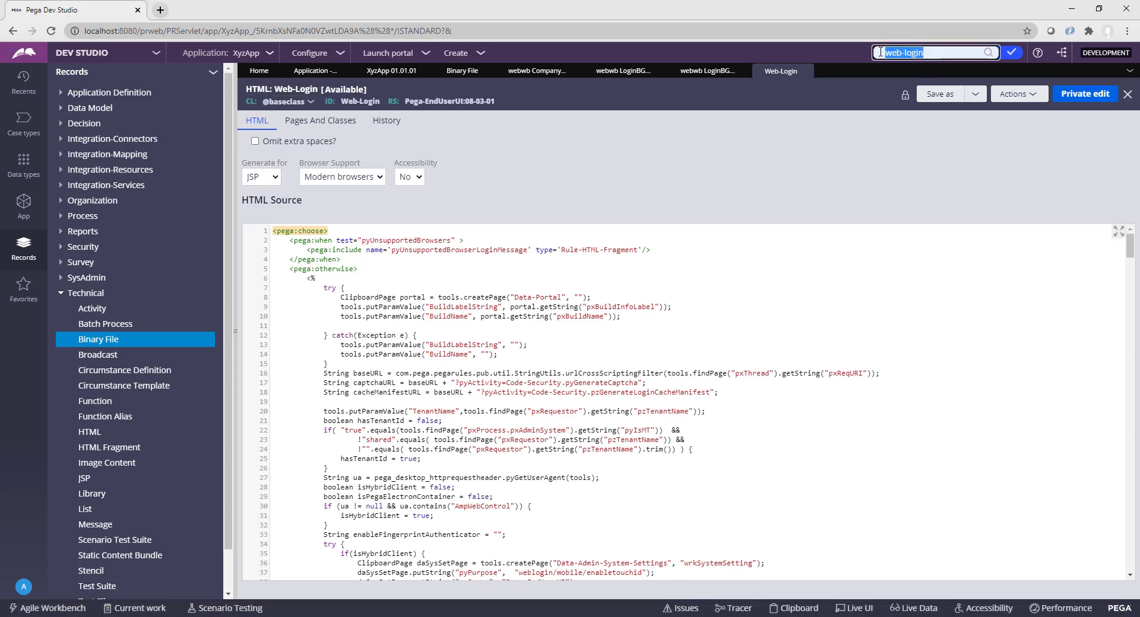
type("py")
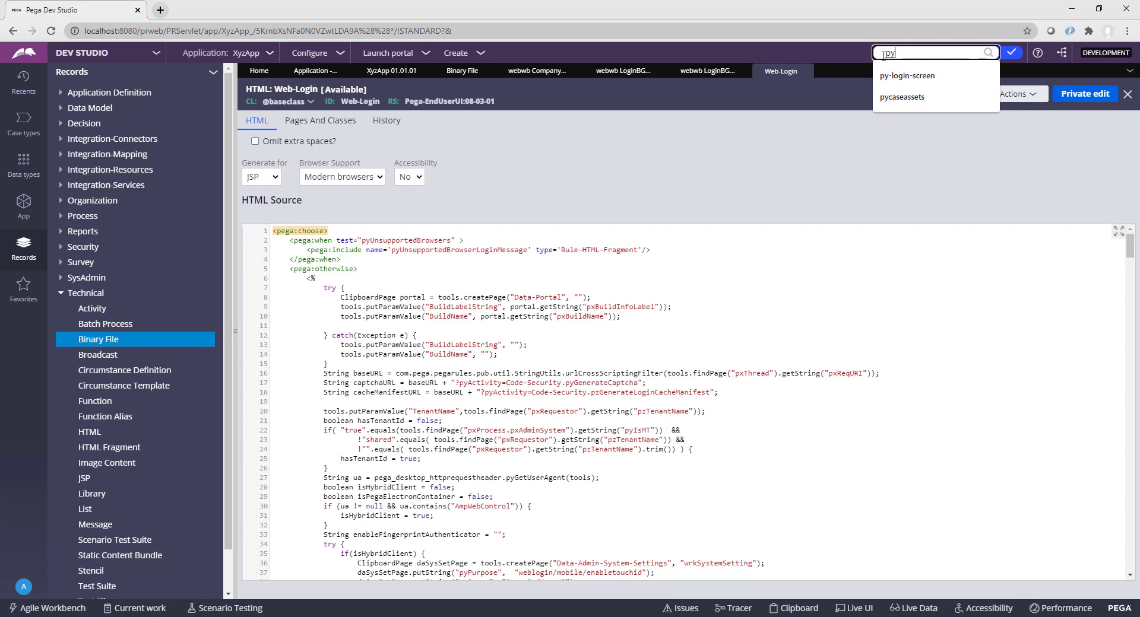
left_click(903, 80)
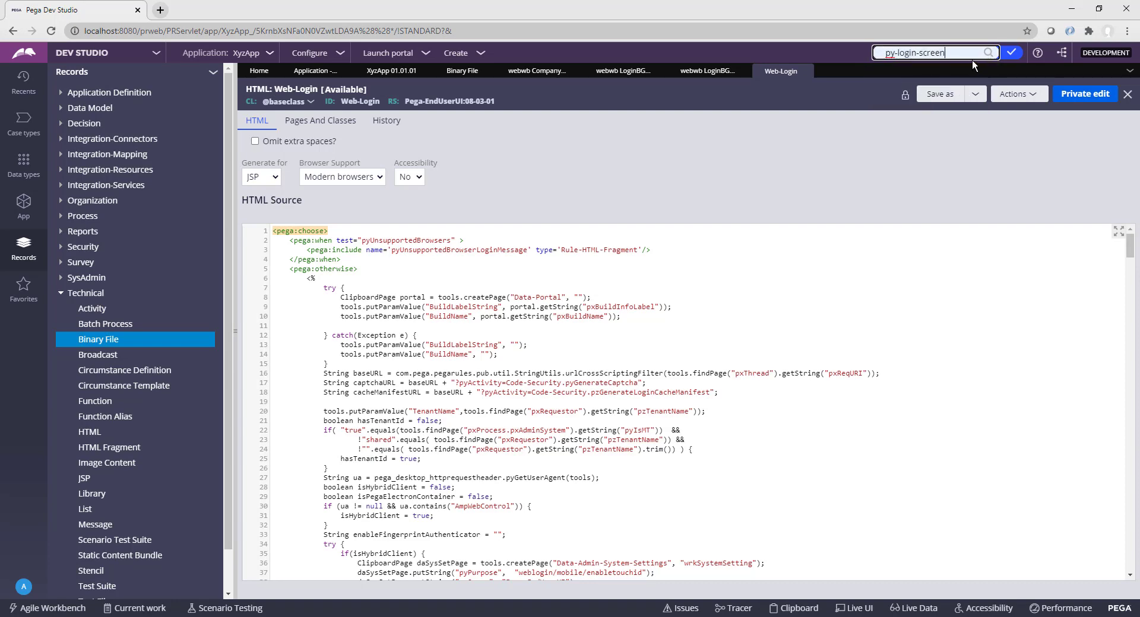
key("Return")
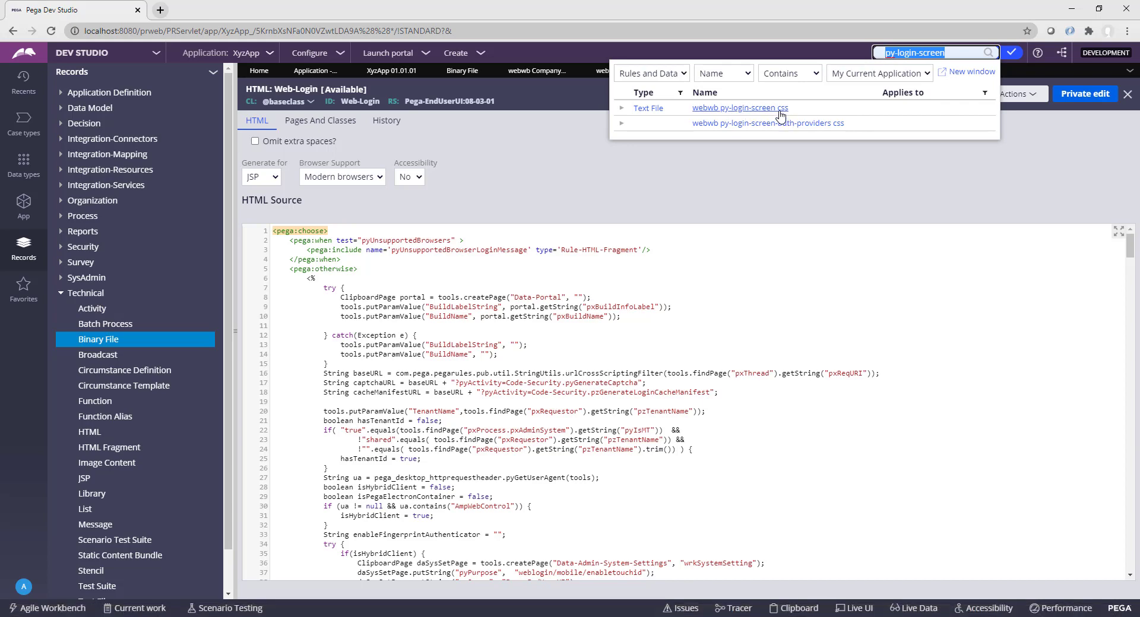
left_click(728, 109)
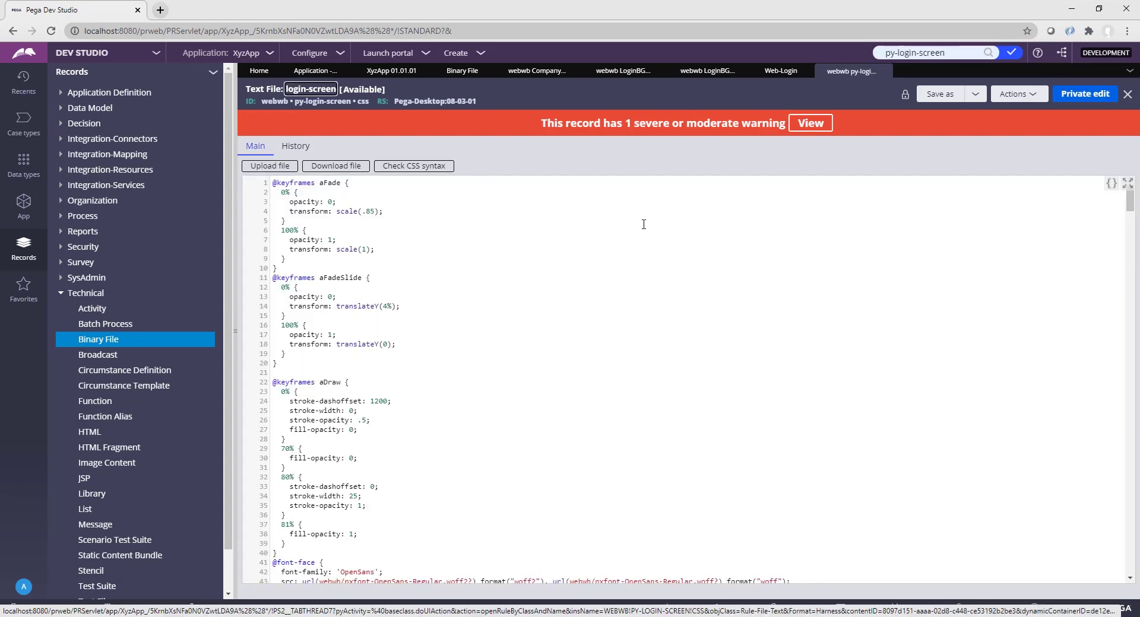
scroll(413, 320, "down", 8)
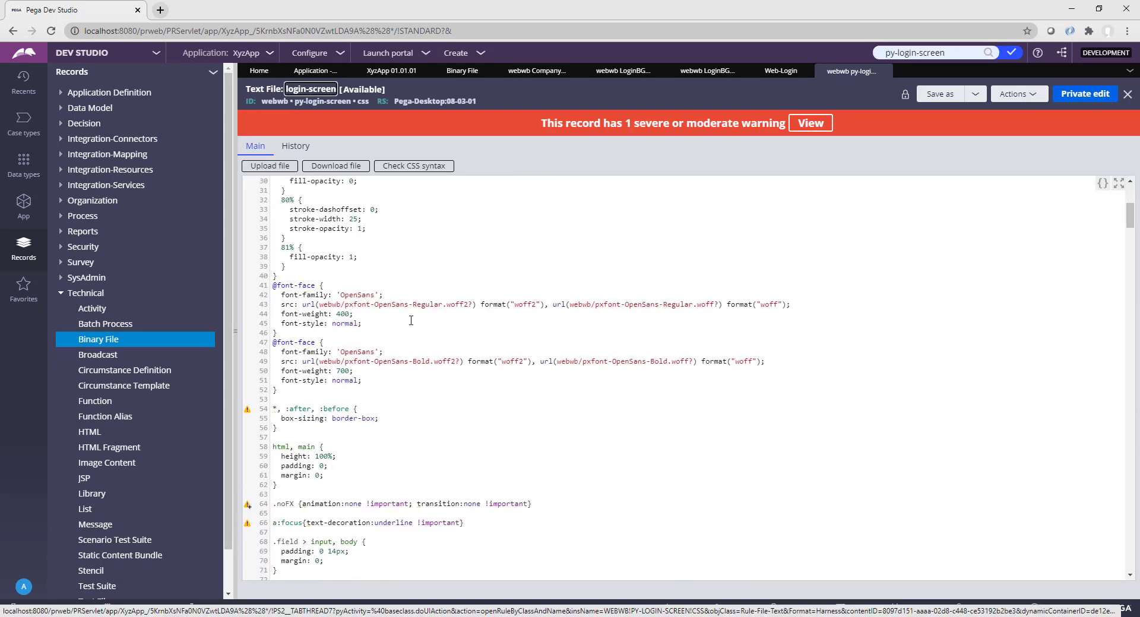
scroll(408, 323, "down", 6)
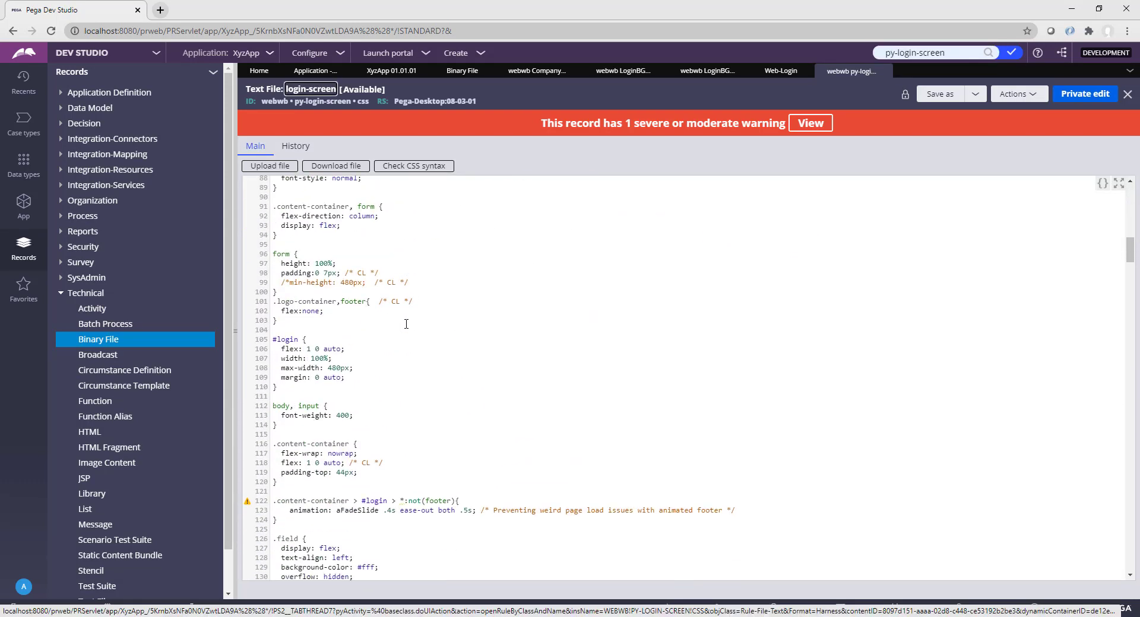
scroll(416, 302, "up", 8)
scroll(417, 296, "up", 1)
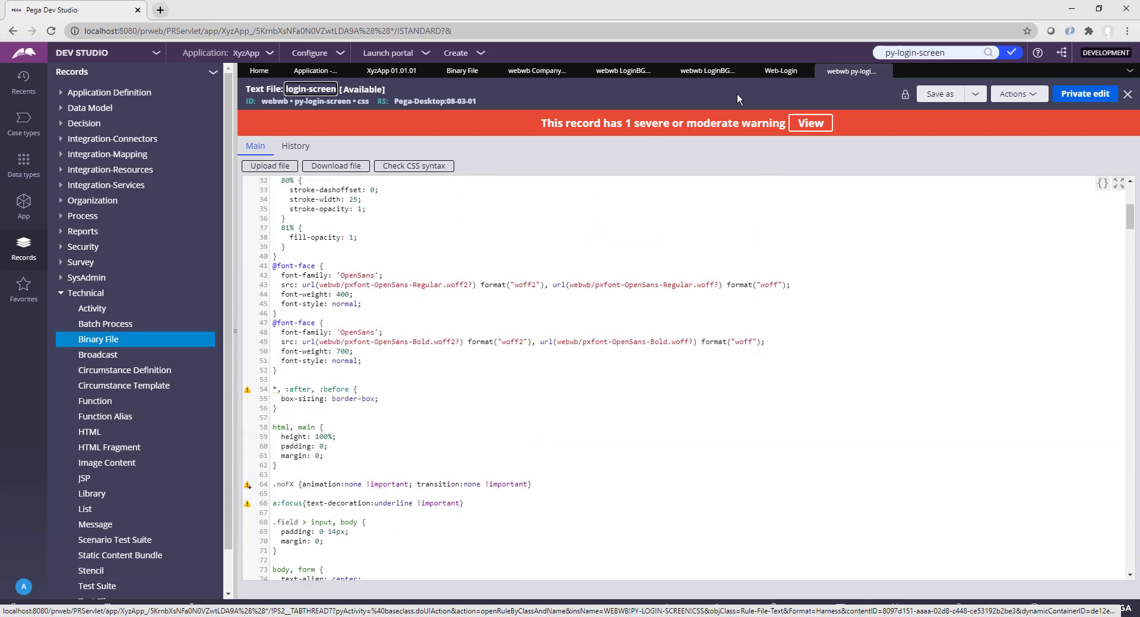
Step: Save a copy of the Web-Login HTML rule into ruleset XyzAppGuest 01-01-01
left_click(770, 74)
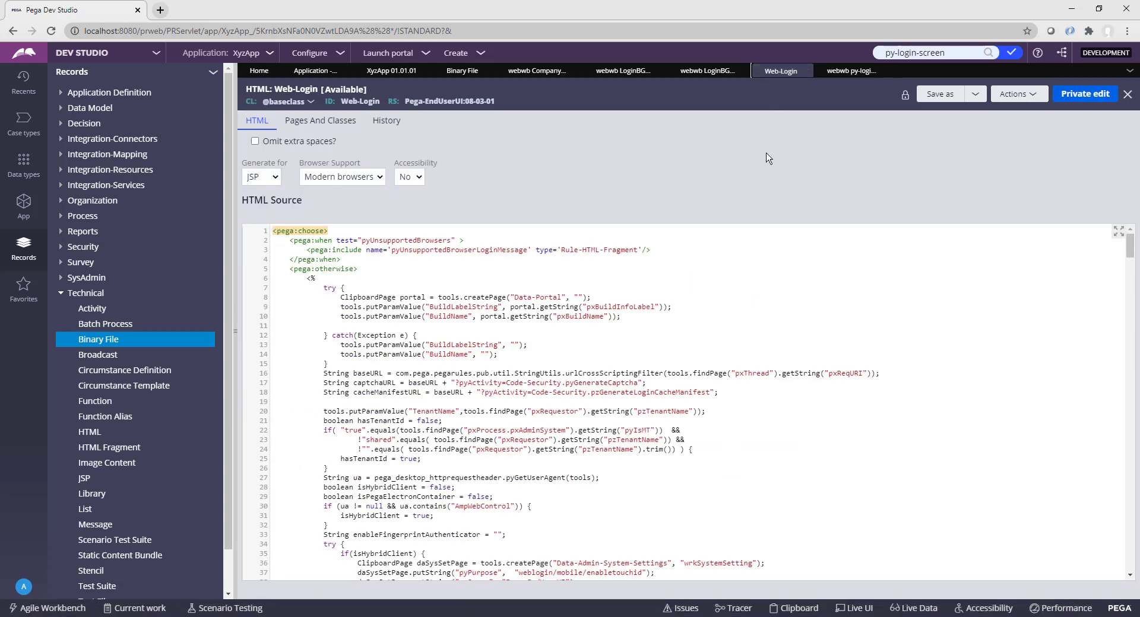
left_click(943, 95)
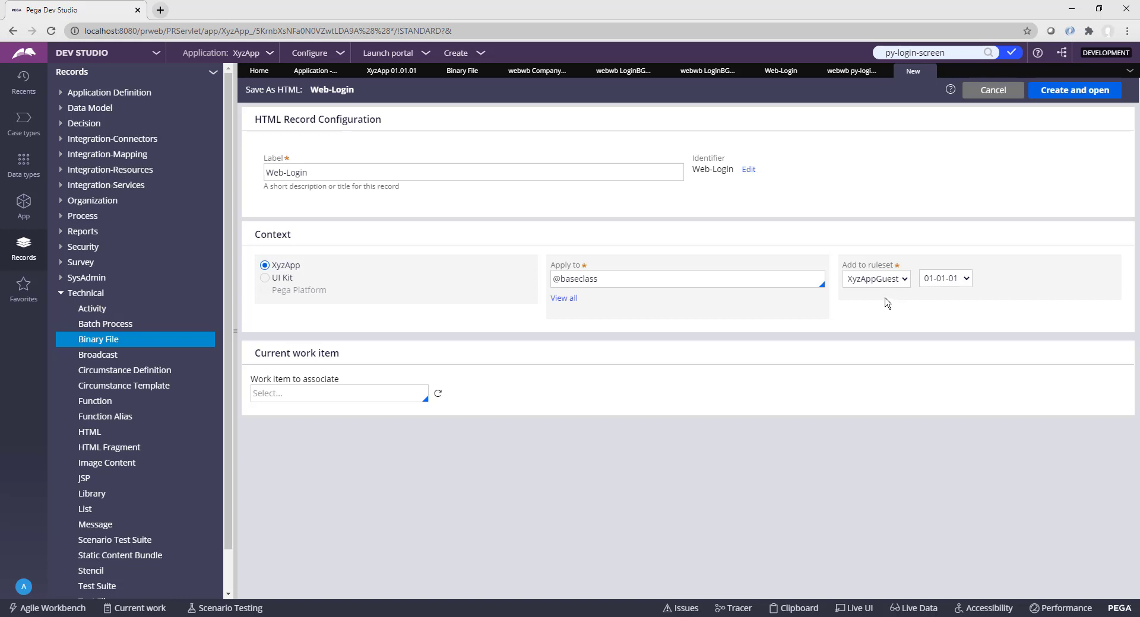
left_click(1082, 94)
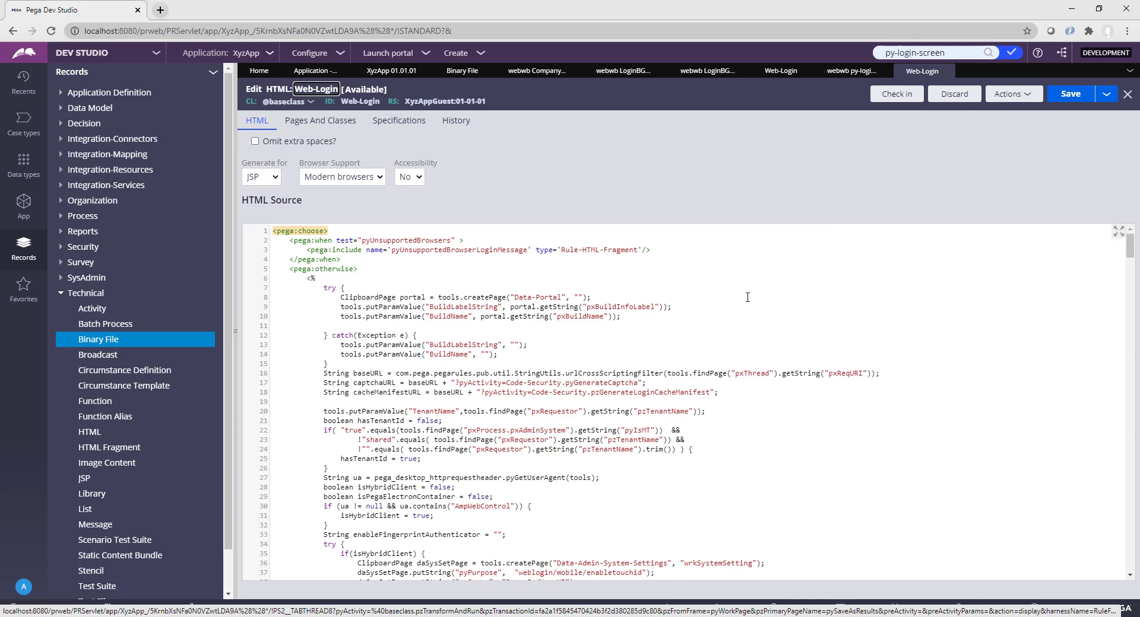
Step: Search the Web-Login HTML source for 'title' to reach the caption lookup on line 83
left_click_drag(747, 296, 749, 307)
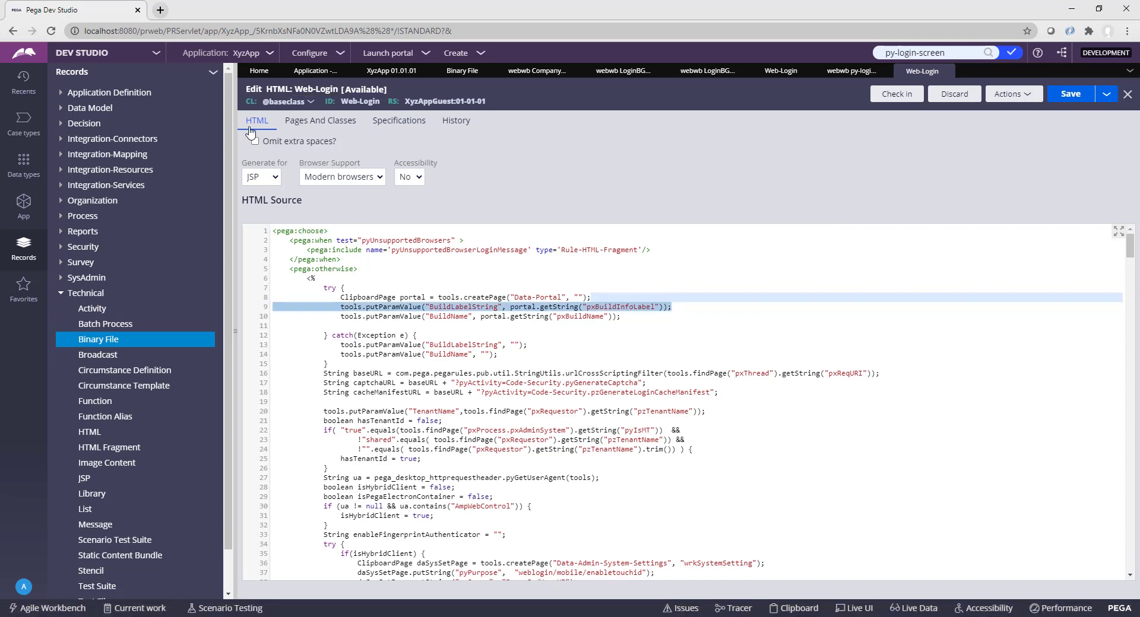
left_click(641, 348)
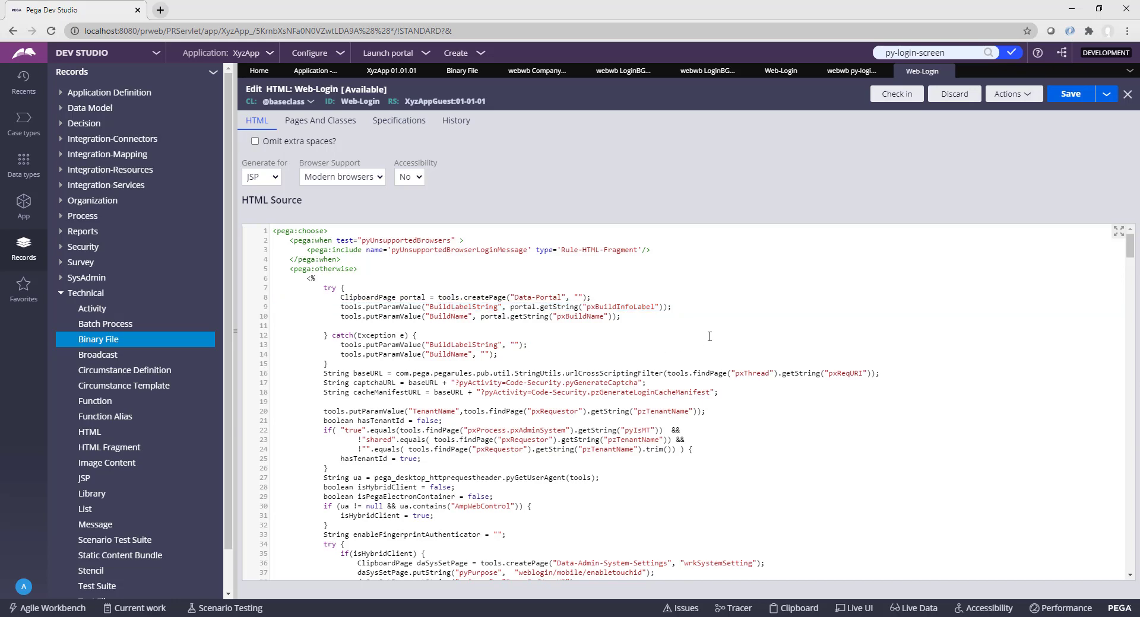
key("ctrl+f")
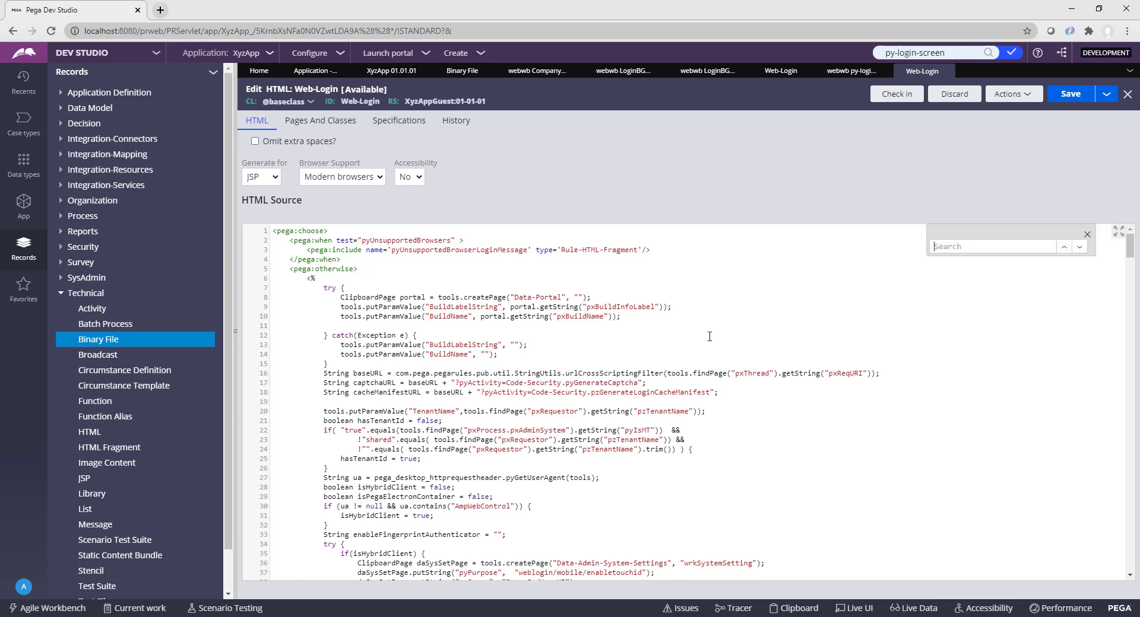
type("title")
key("Return")
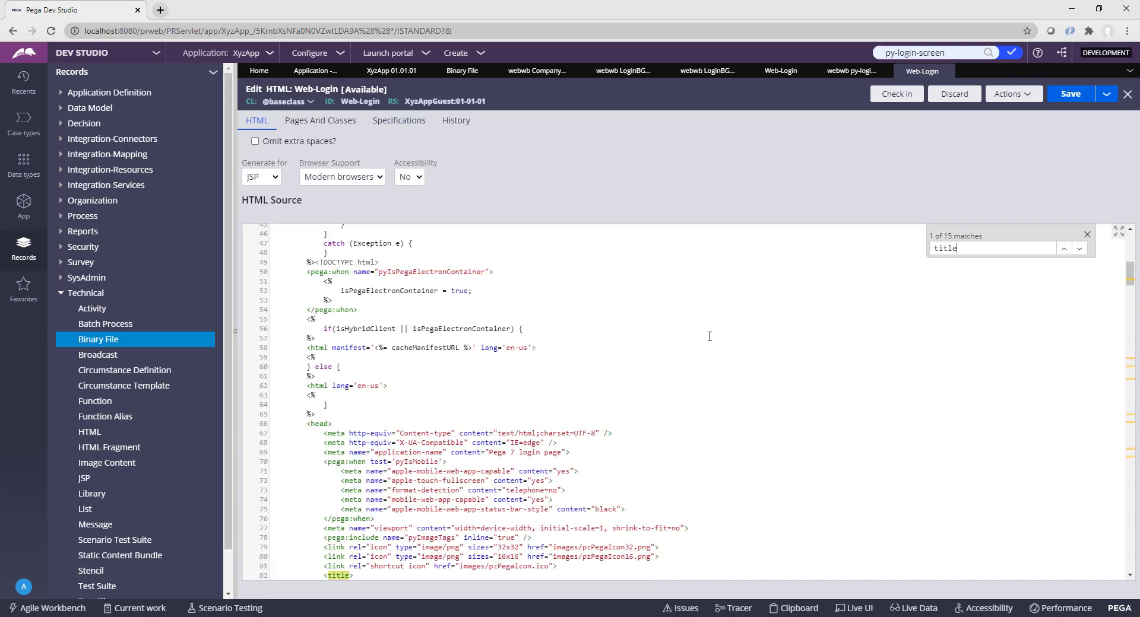
Step: Replace the 'Pega Platform' title caption on line 83 with a person's full name
left_click(493, 438)
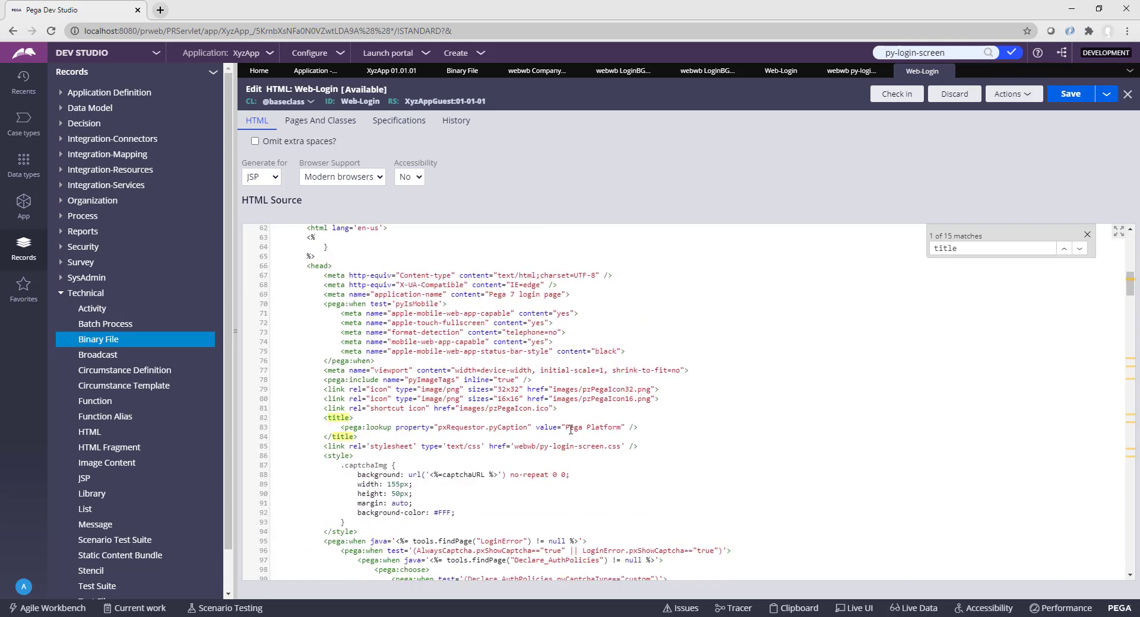
left_click_drag(566, 427, 619, 430)
left_click(238, 616)
key("alt+Tab")
left_click(575, 429)
left_click_drag(566, 428, 620, 430)
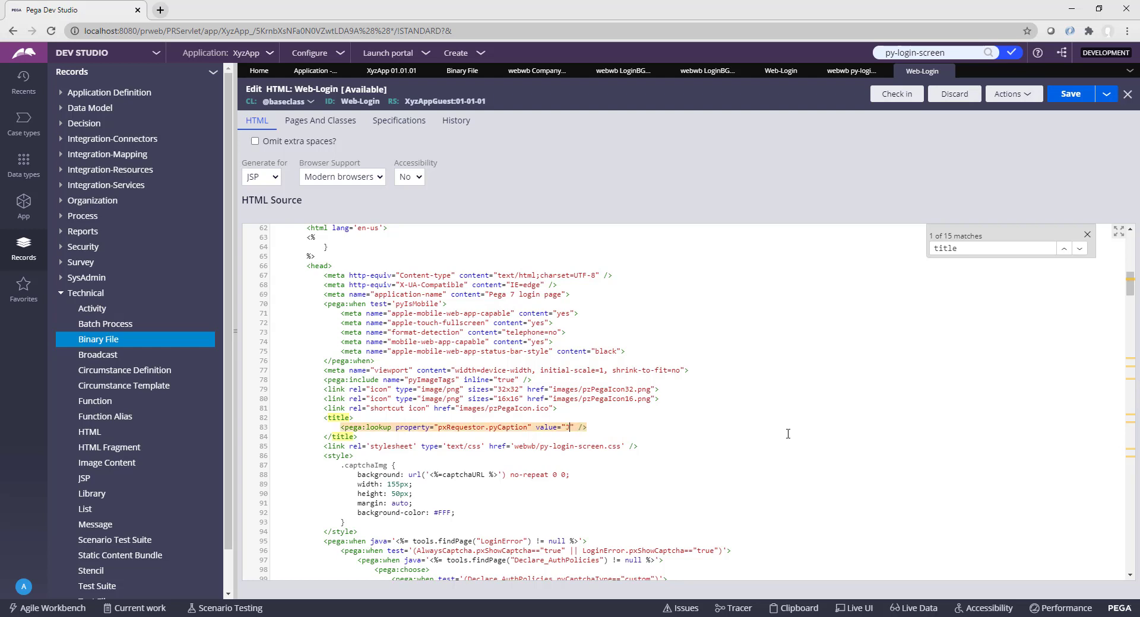
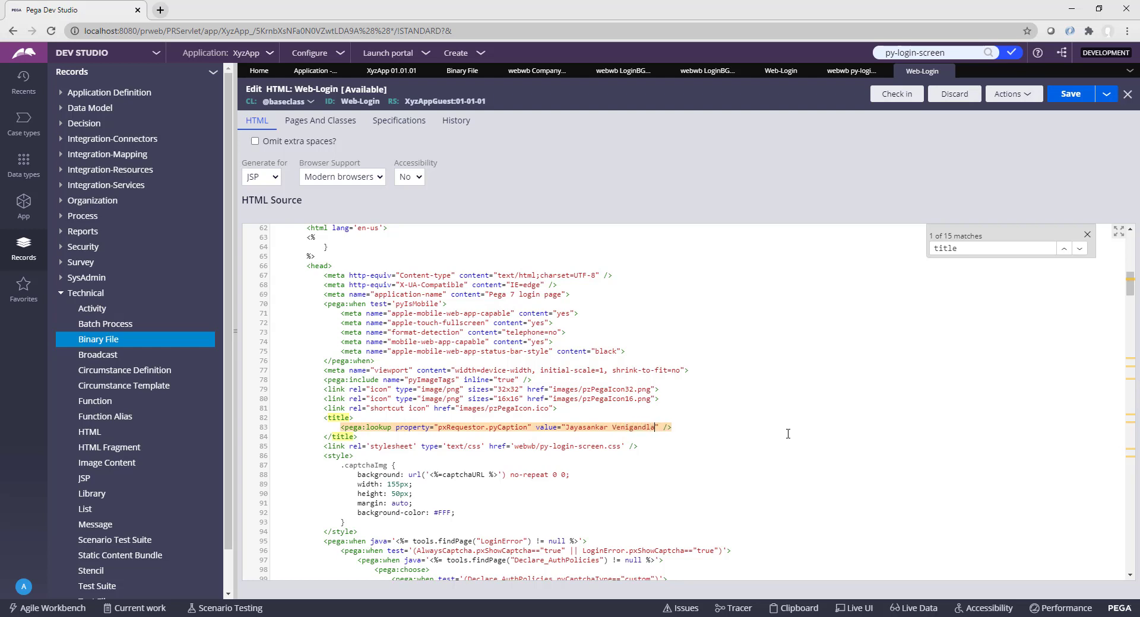
left_click(1087, 234)
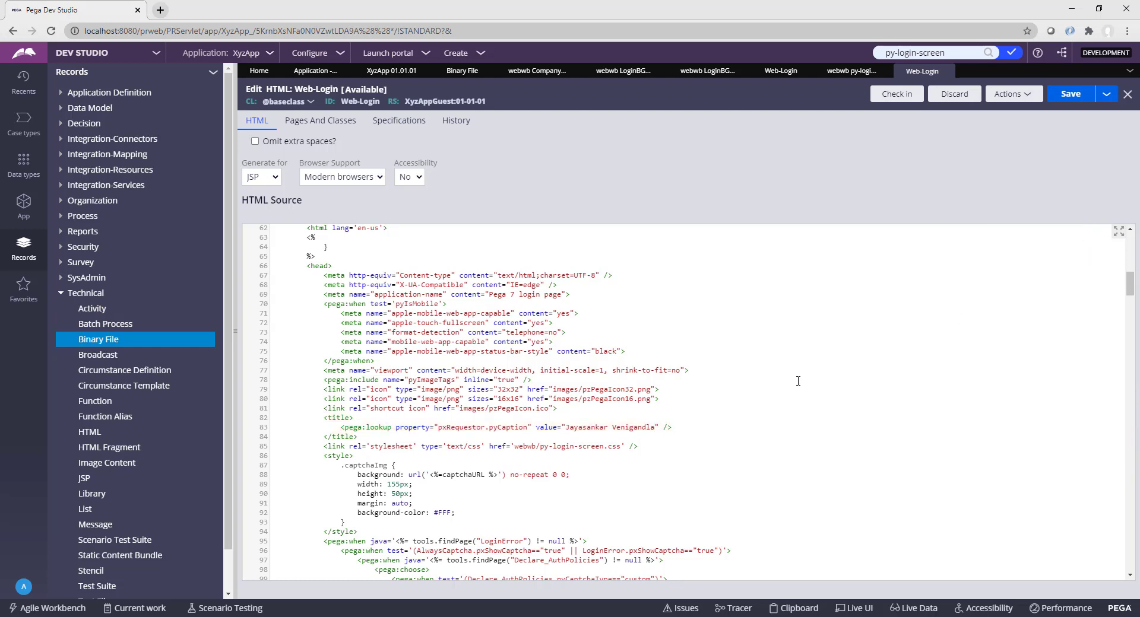
key("ctrl+f")
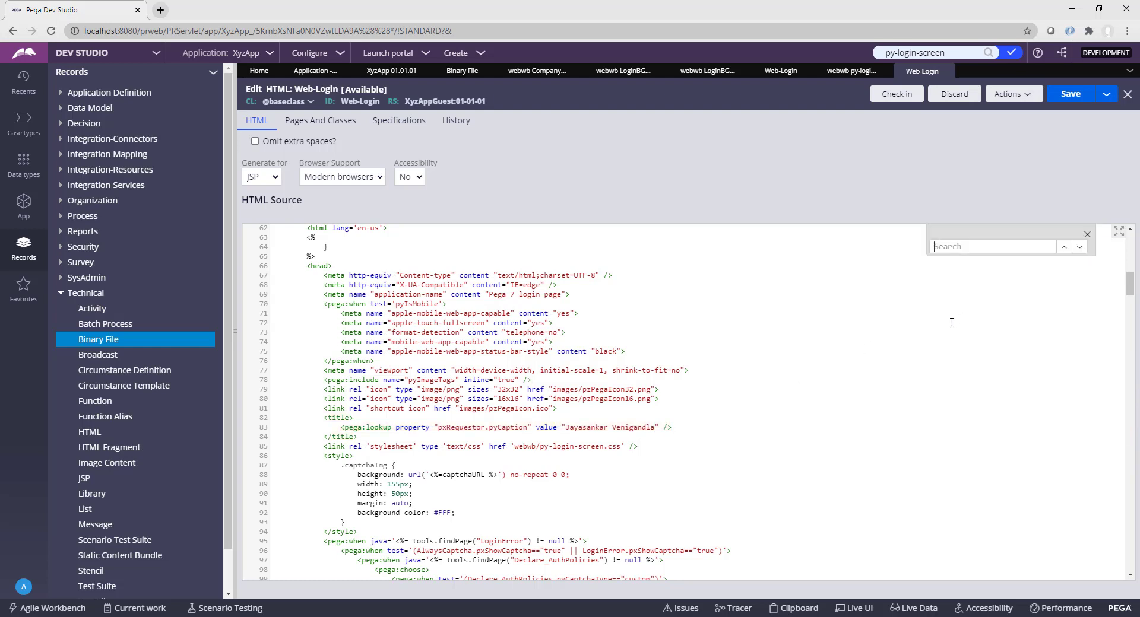
Step: Find 'logo' and change line 151's image source from pzpega-logo.svg to CompanyLogo.jpg
type("logo")
key("Return")
scroll(735, 447, "down", 2)
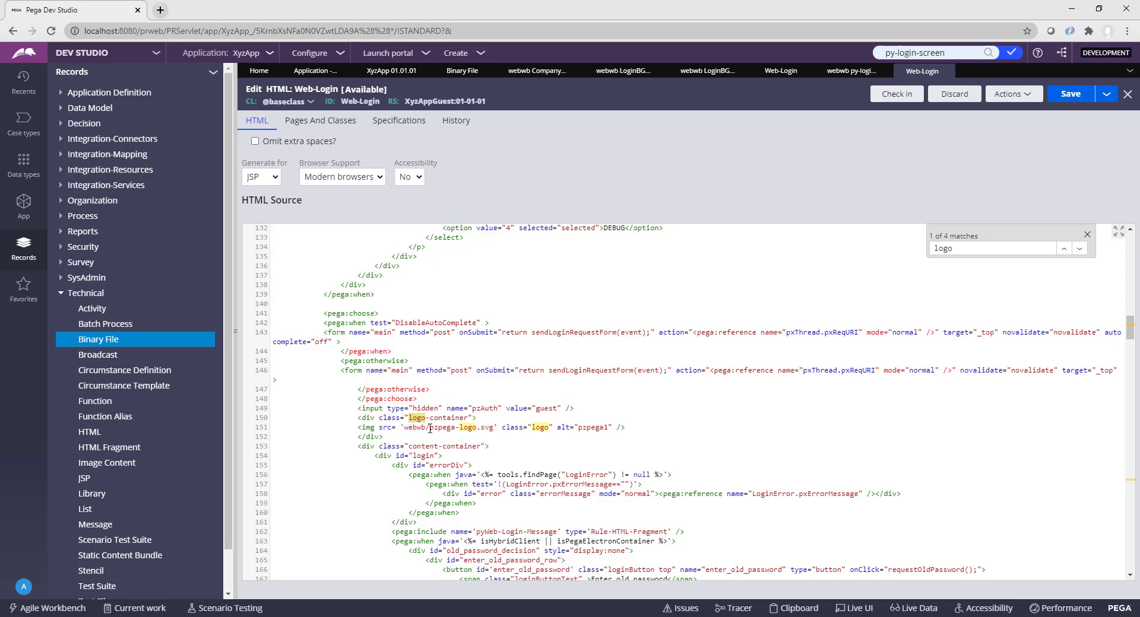
left_click_drag(430, 428, 494, 431)
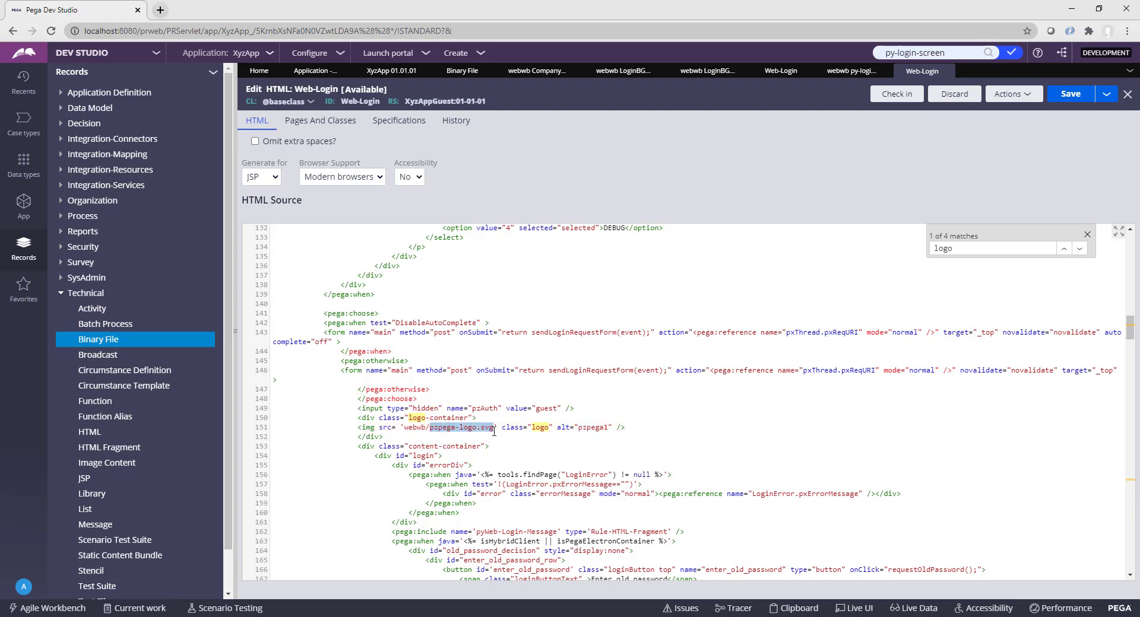
key("BackSpace")
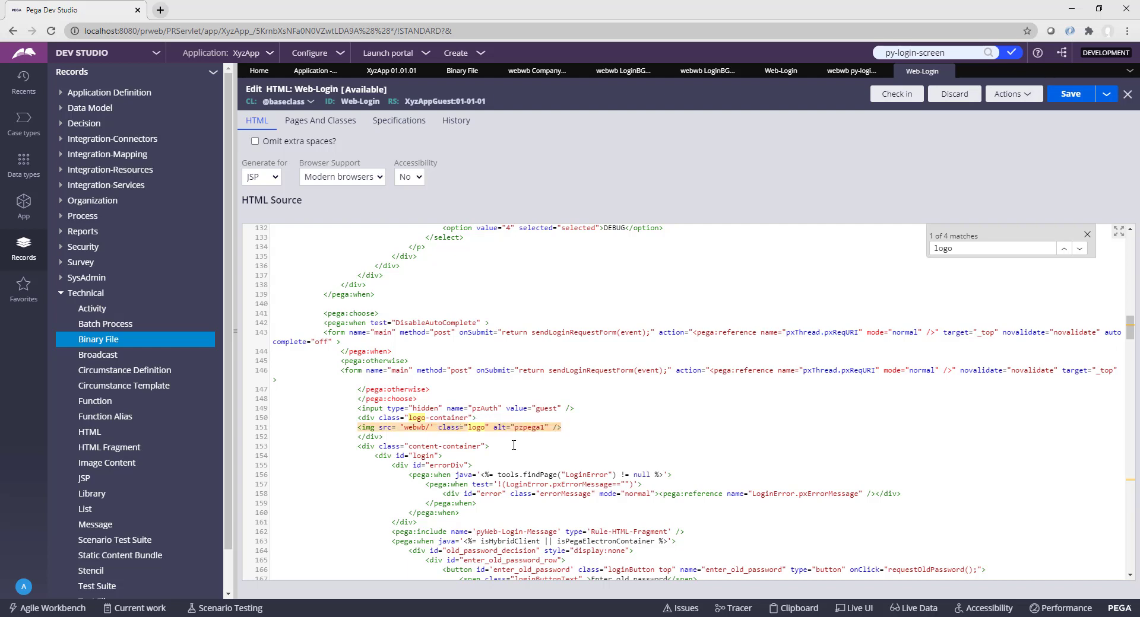
type("Company")
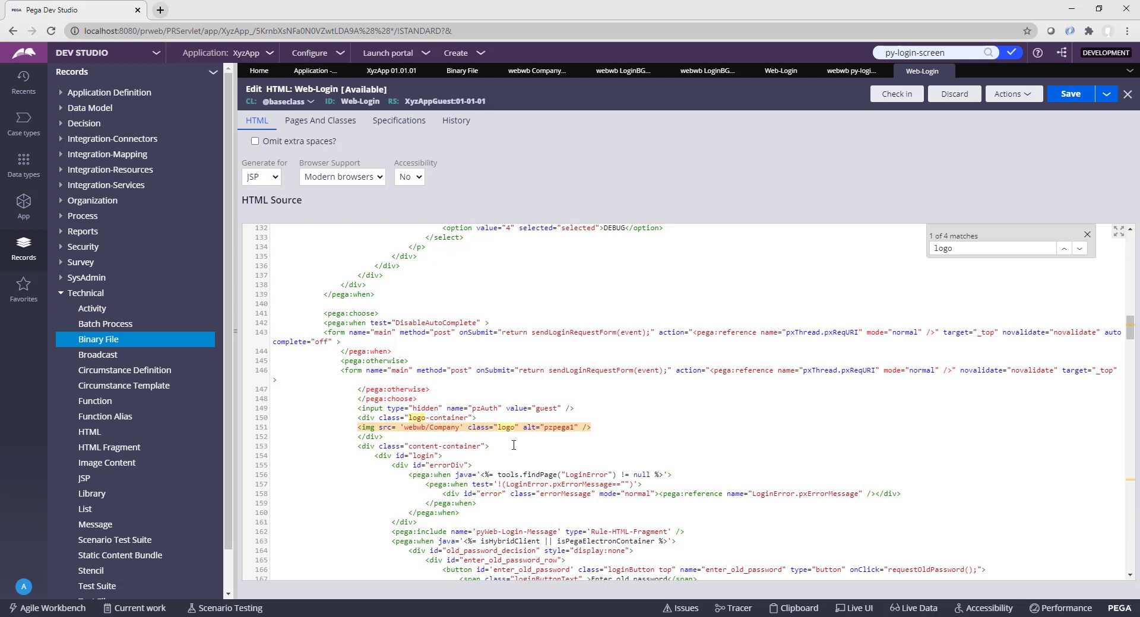
type("Logo.jog")
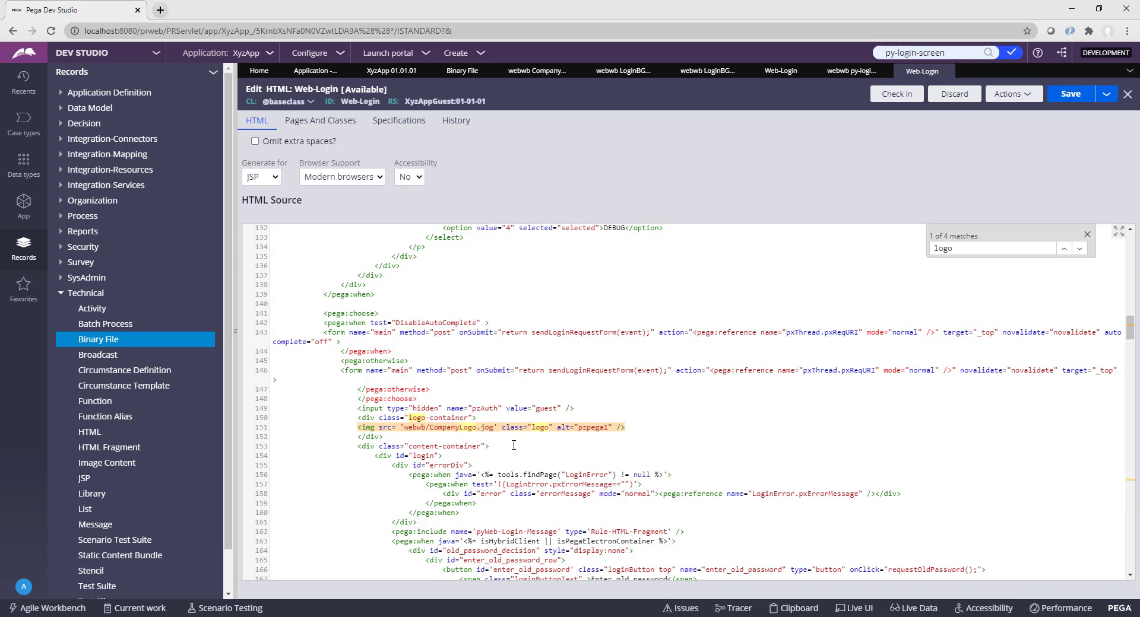
key("BackSpace")
key("BackSpace")
type("pg")
left_click(725, 429)
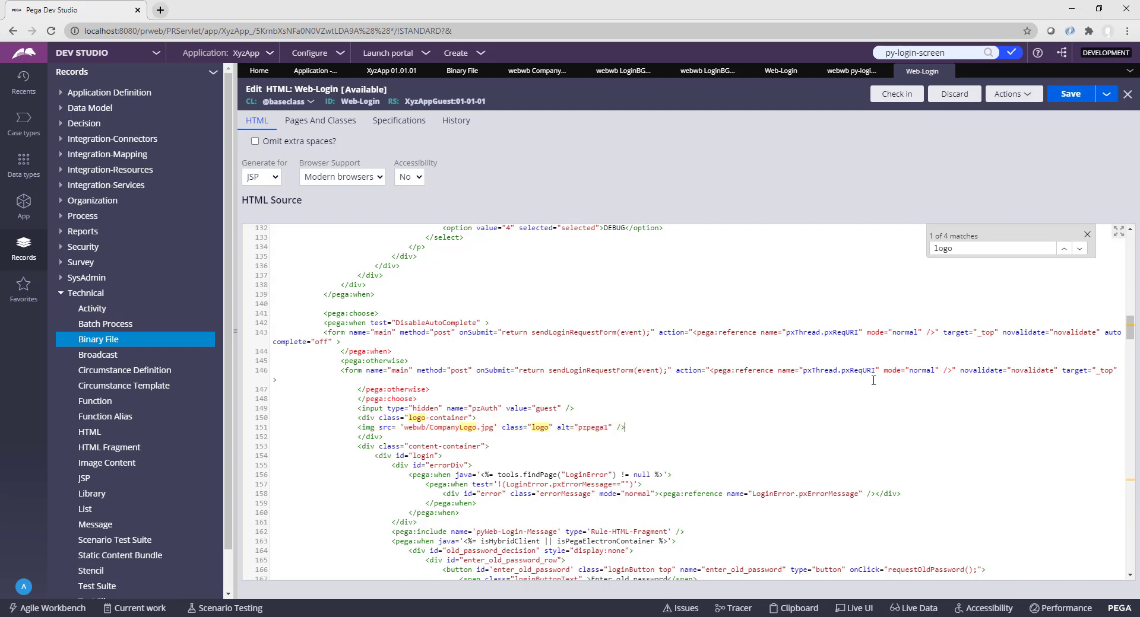
left_click(1087, 235)
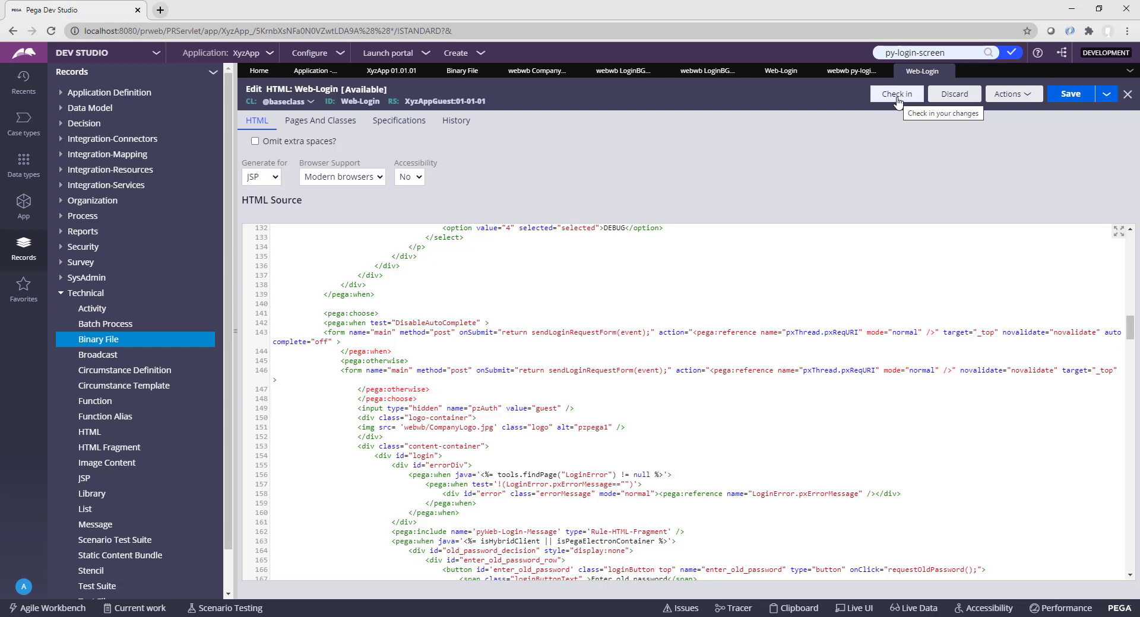
Step: Check in the Web-Login rule with comment 'Updated', then return to the py-login-screen CSS file
left_click(897, 96)
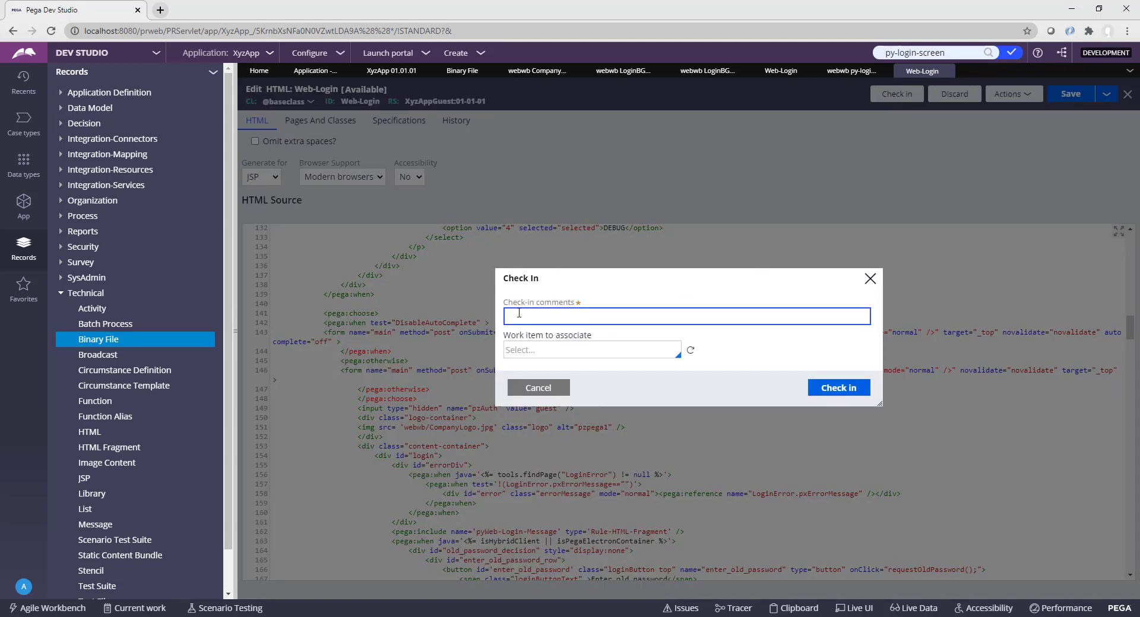
type("Updated")
left_click(841, 393)
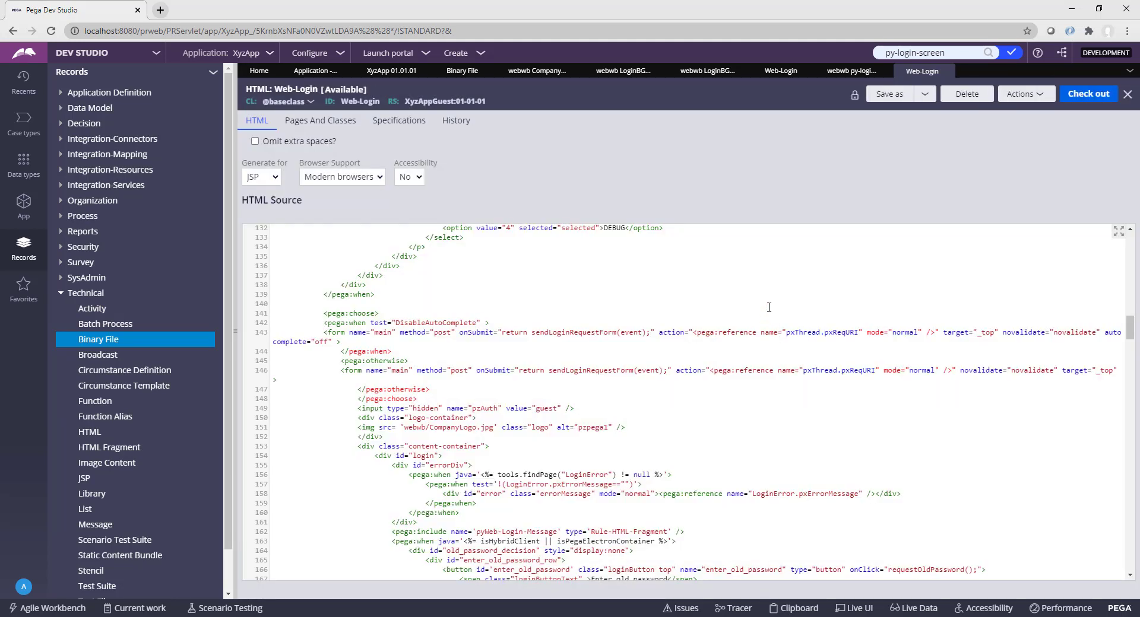
scroll(751, 293, "up", 1)
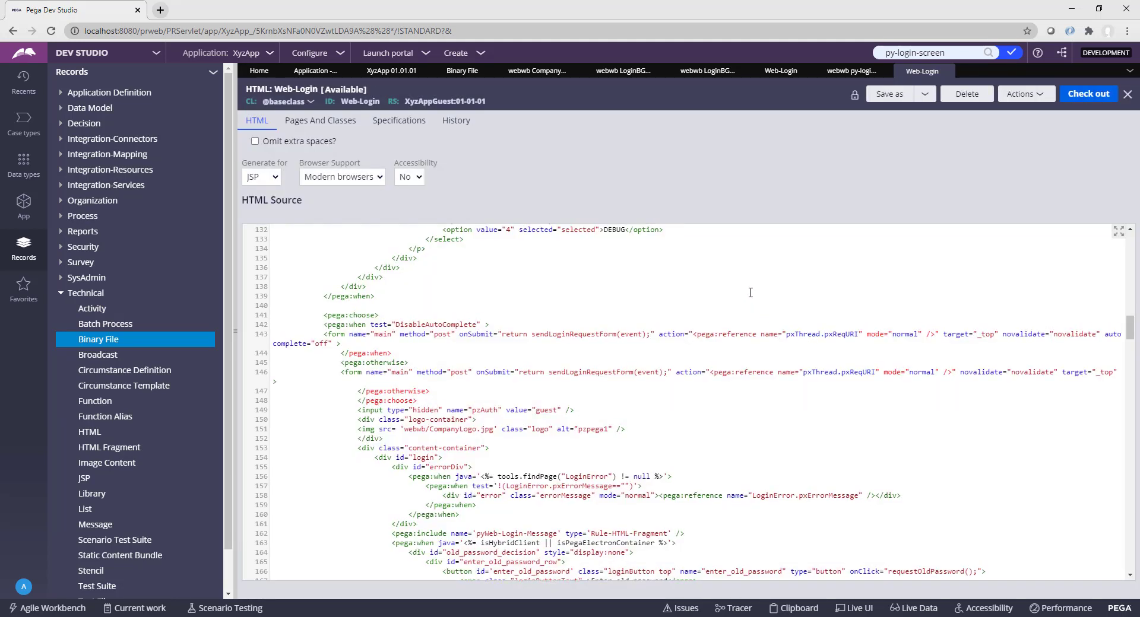
left_click(846, 74)
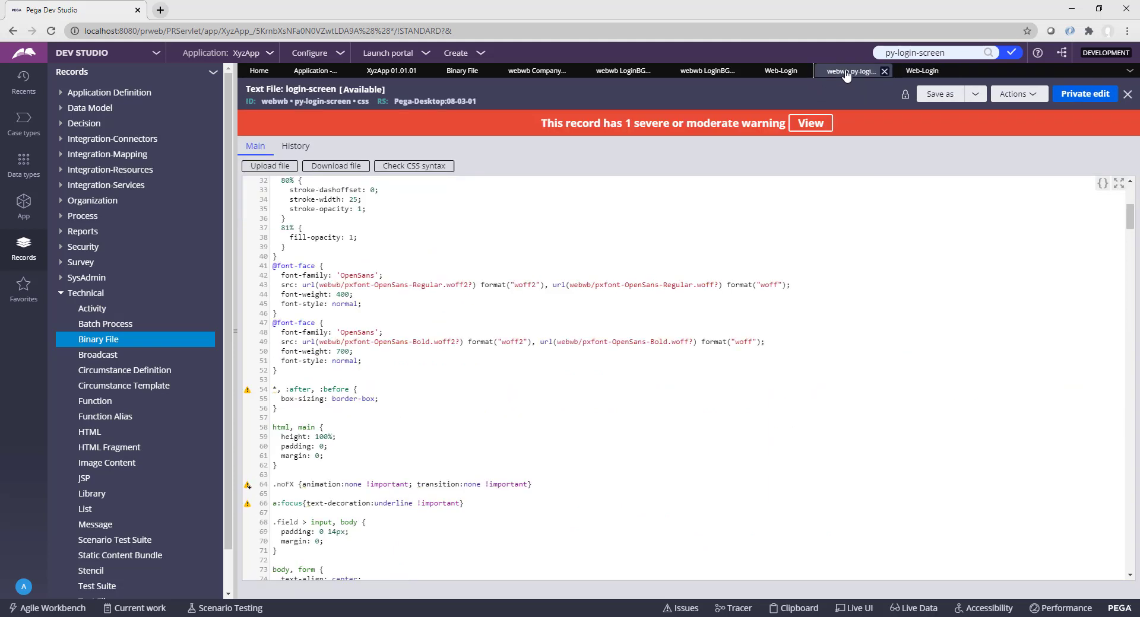
Step: Save a copy of the py-login-screen CSS, label login-screen, into ruleset XyzAppGuest 01-01-01
left_click(940, 94)
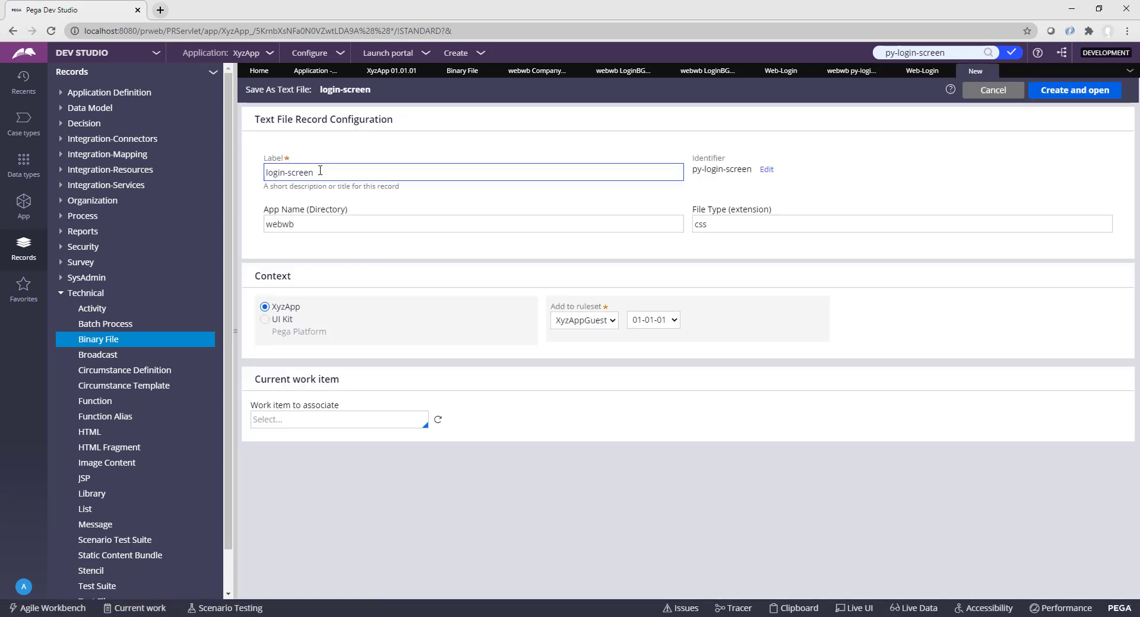
left_click_drag(315, 173, 264, 174)
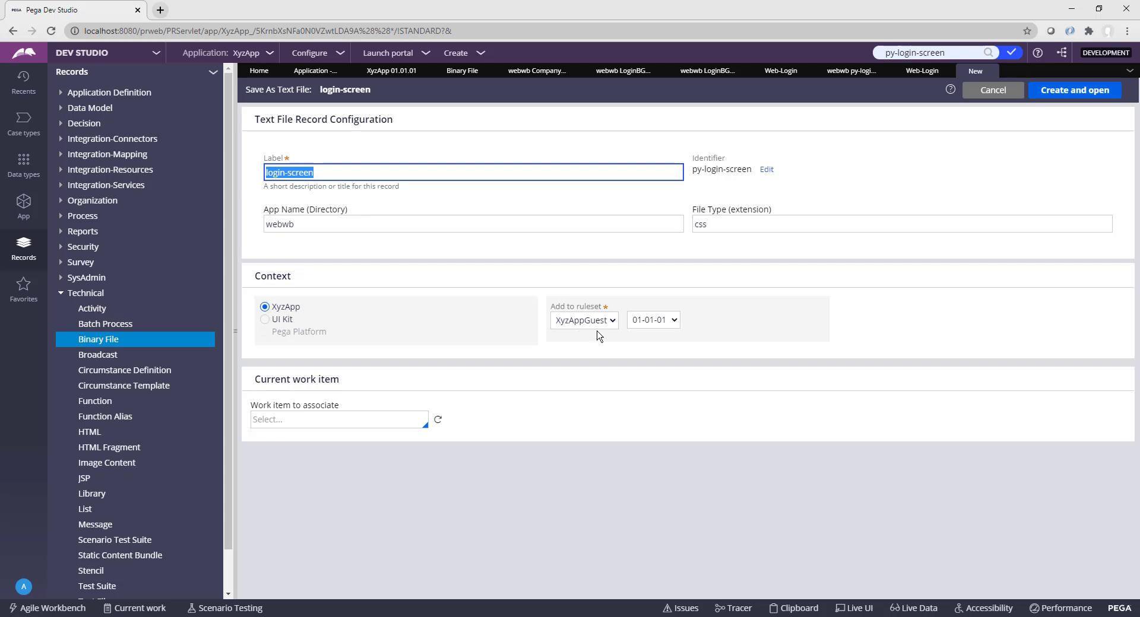
left_click(1078, 98)
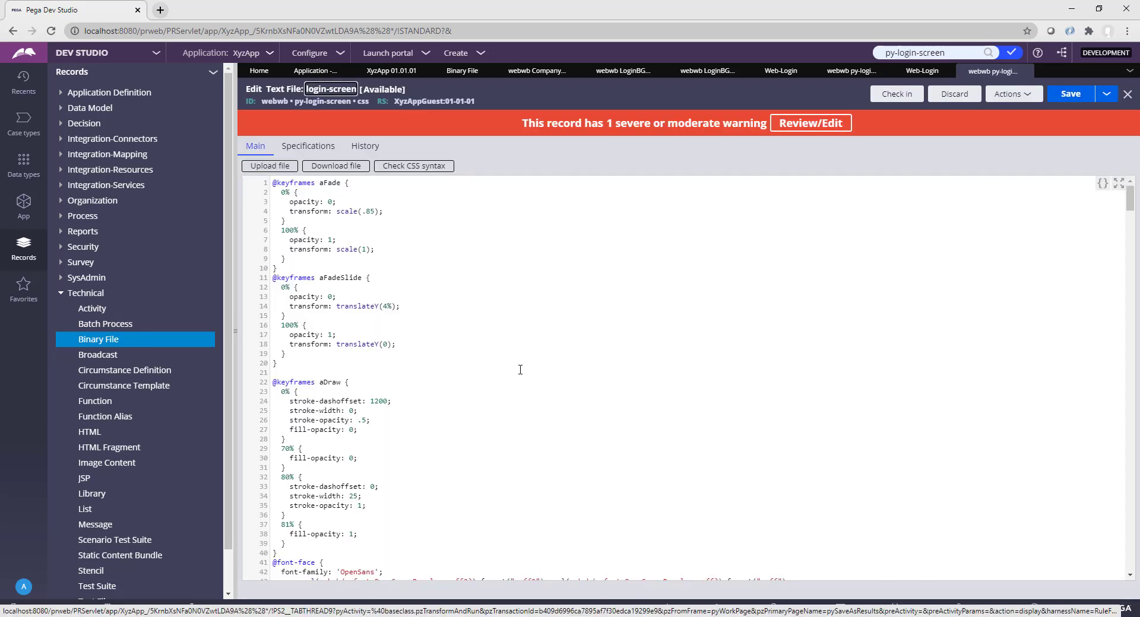
scroll(520, 369, "down", 7)
scroll(520, 369, "down", 2)
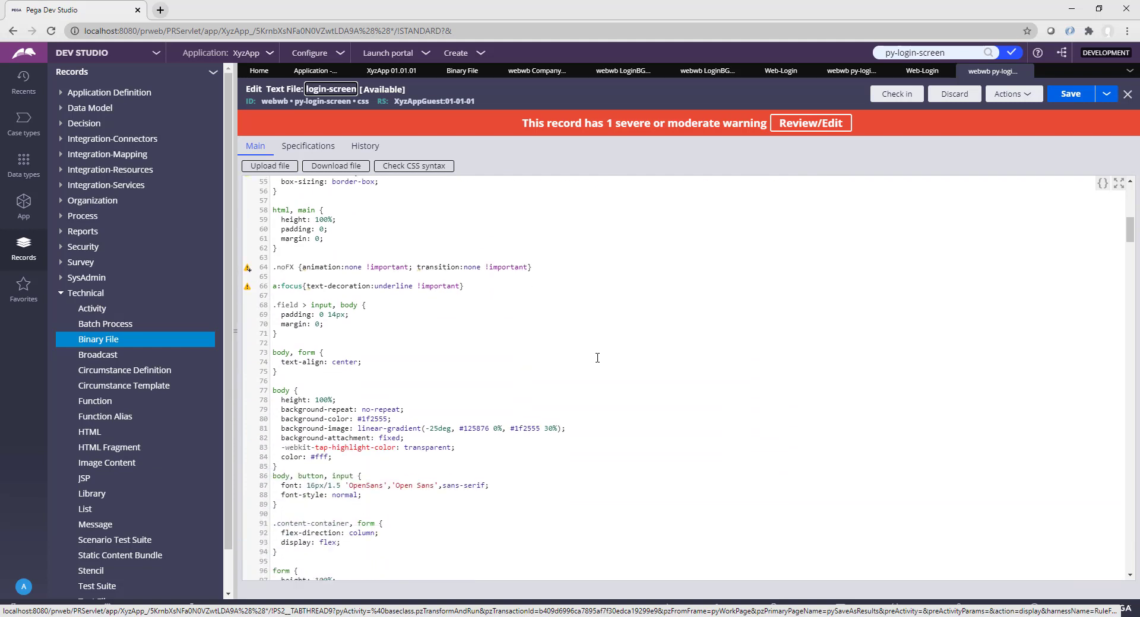
scroll(597, 358, "down", 3)
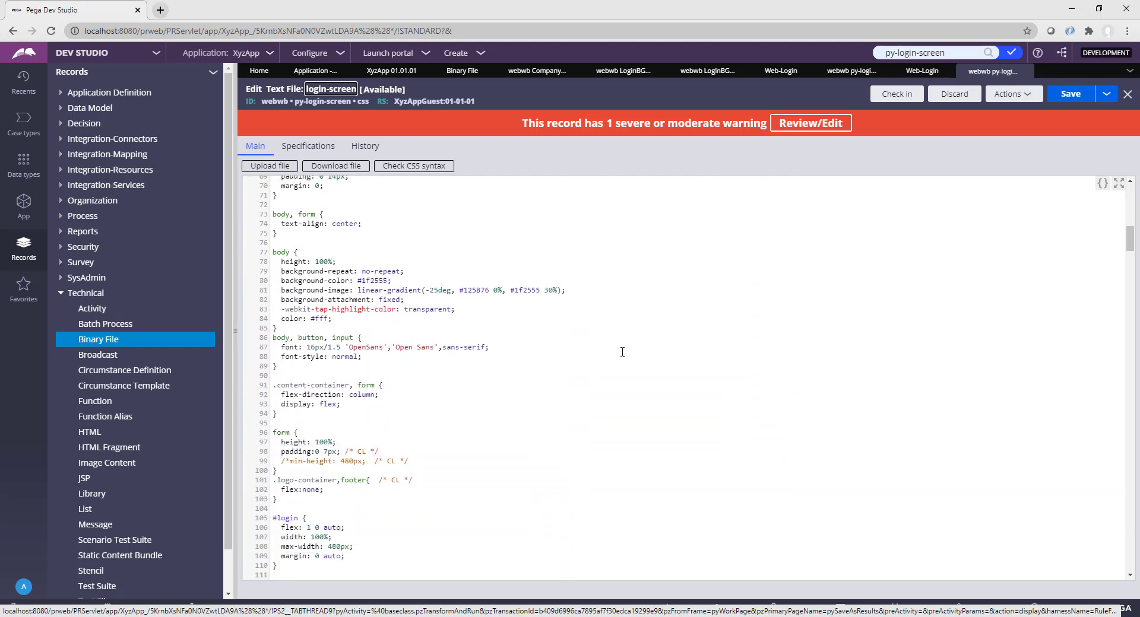
scroll(622, 352, "up", 9)
Step: Search the copied CSS for 'background' and select line 81's linear-gradient value
left_click(674, 293)
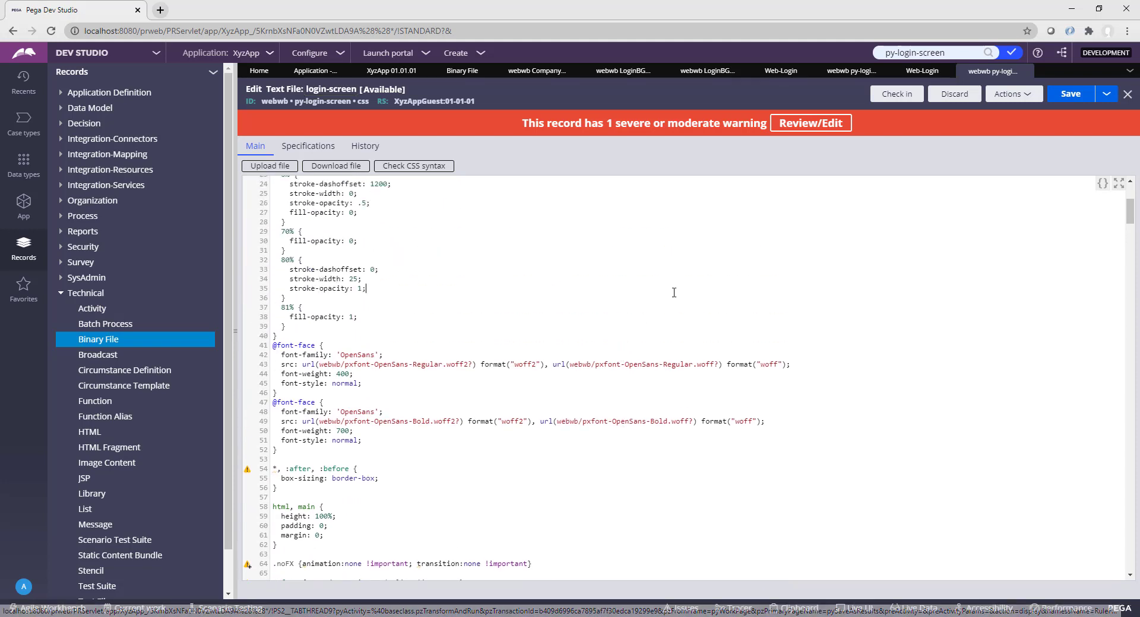
key("ctrl+f")
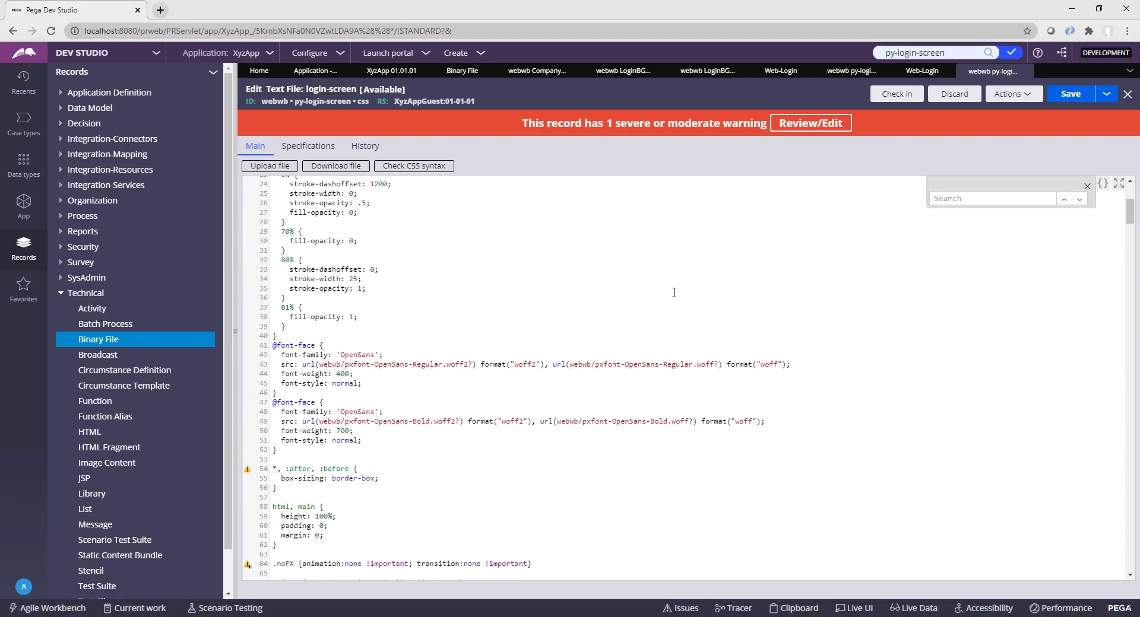
type("background")
key("Return")
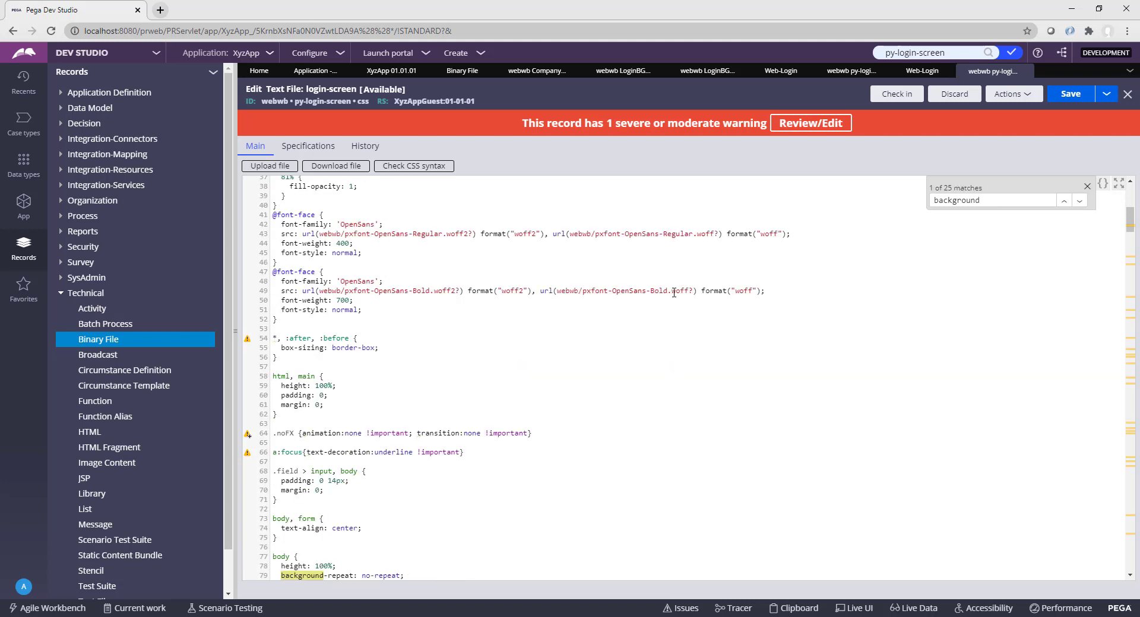
scroll(493, 356, "down", 4)
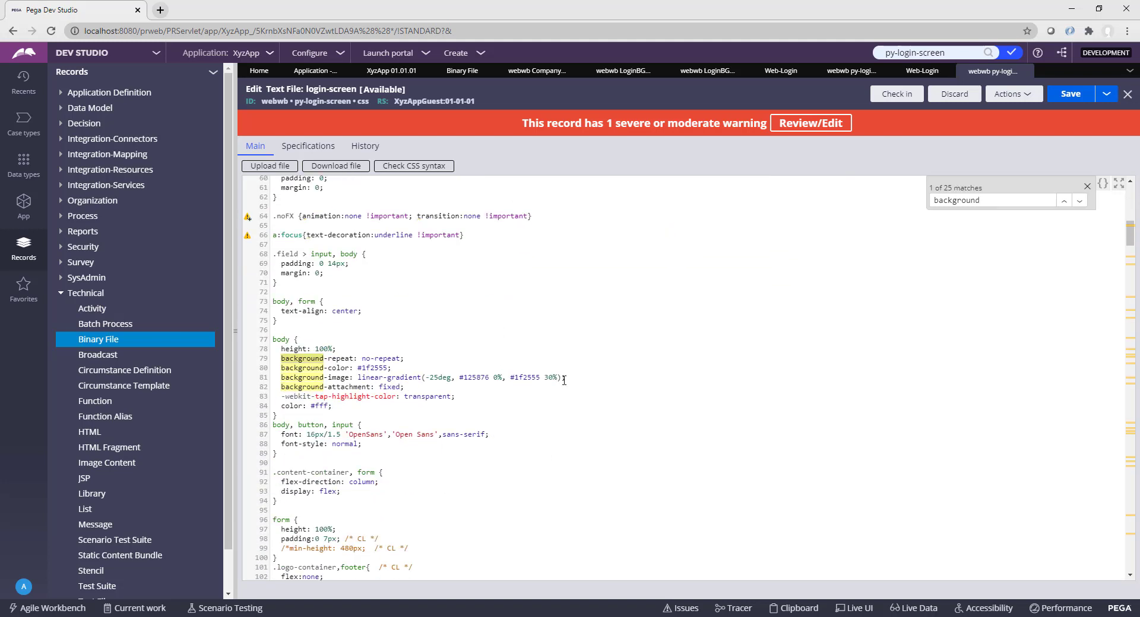
scroll(609, 376, "down", 1)
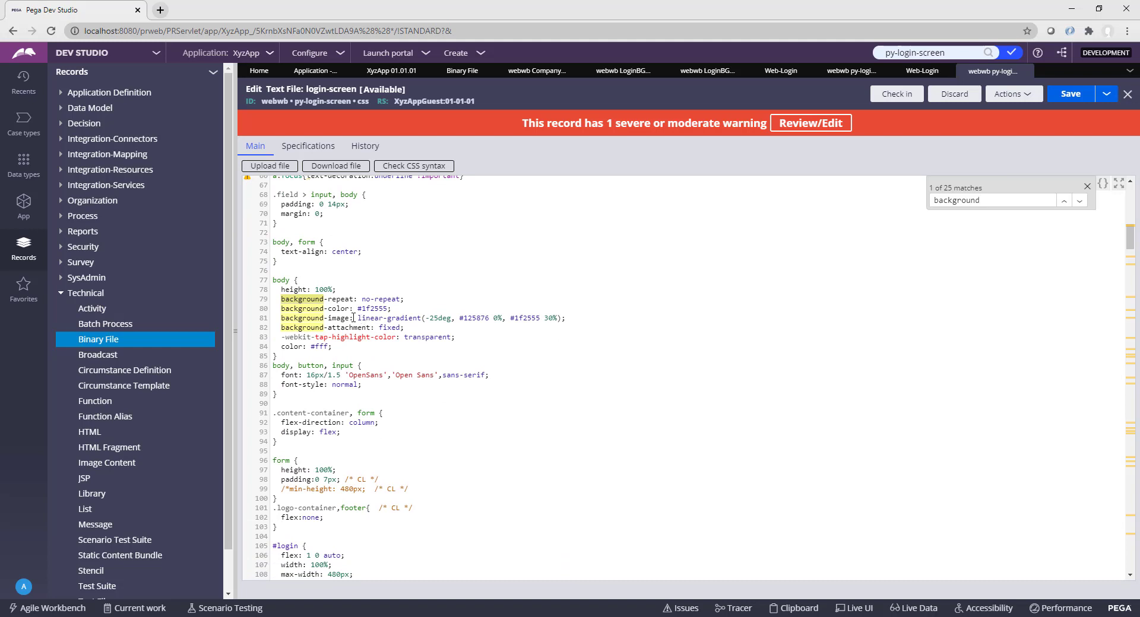
left_click_drag(281, 318, 355, 319)
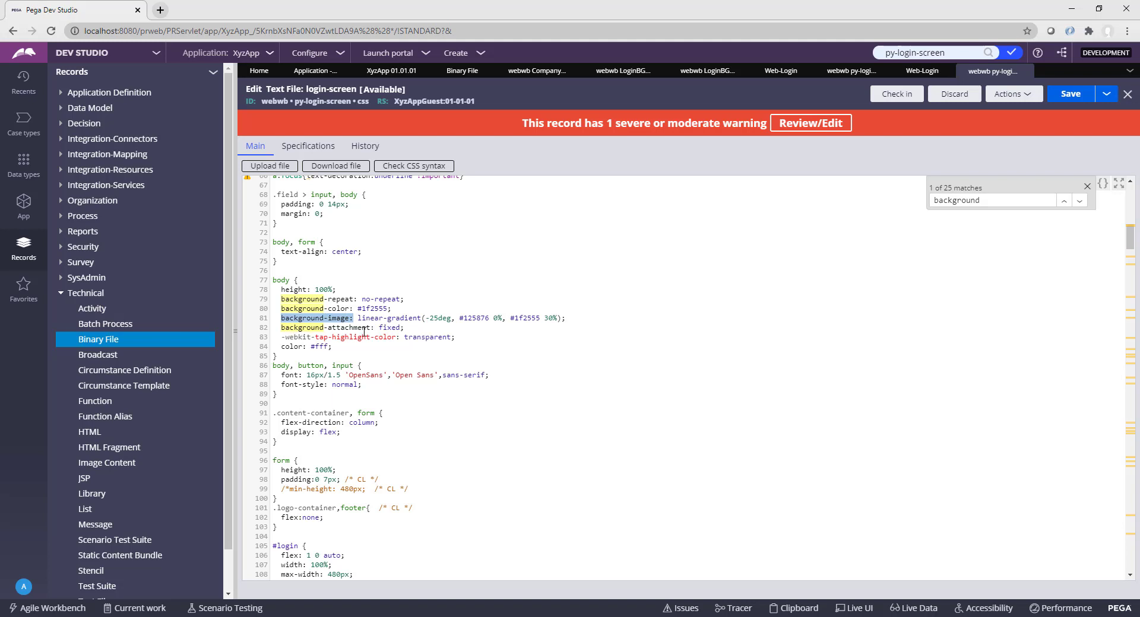
left_click(451, 327)
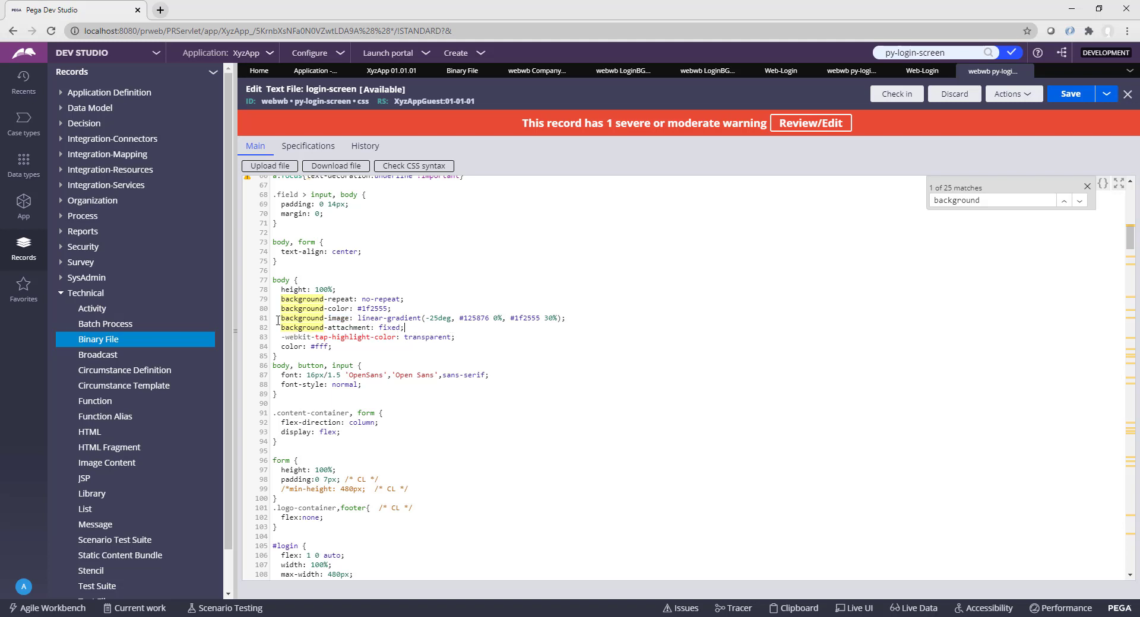
left_click_drag(357, 319, 561, 321)
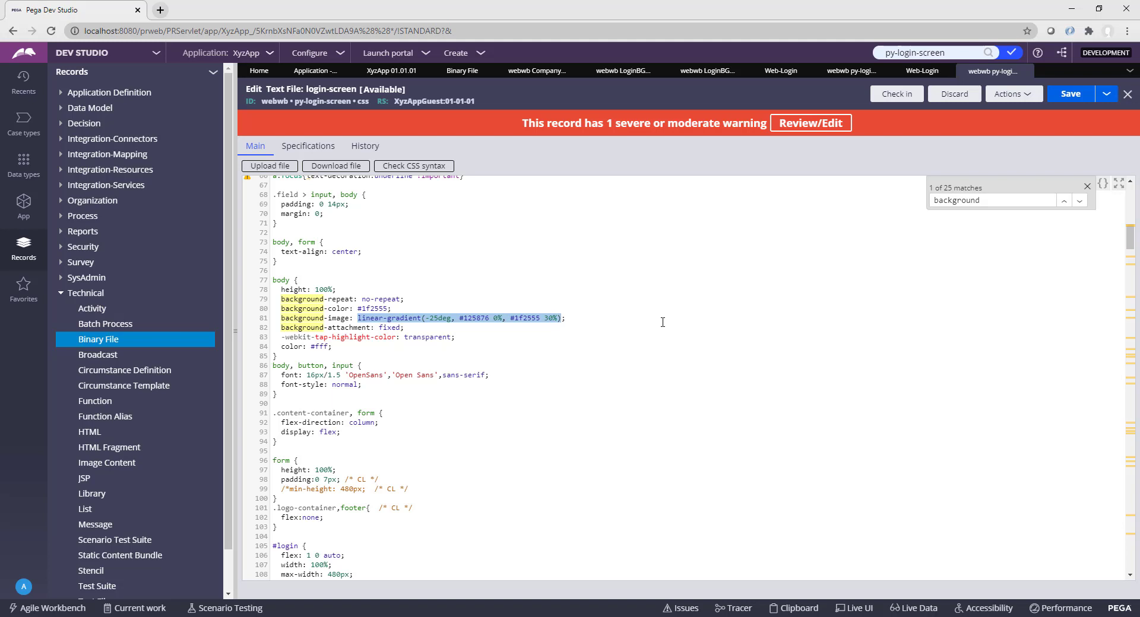
Step: Replace line 81's linear-gradient with the url() copied from line 49
key("ctrl+x")
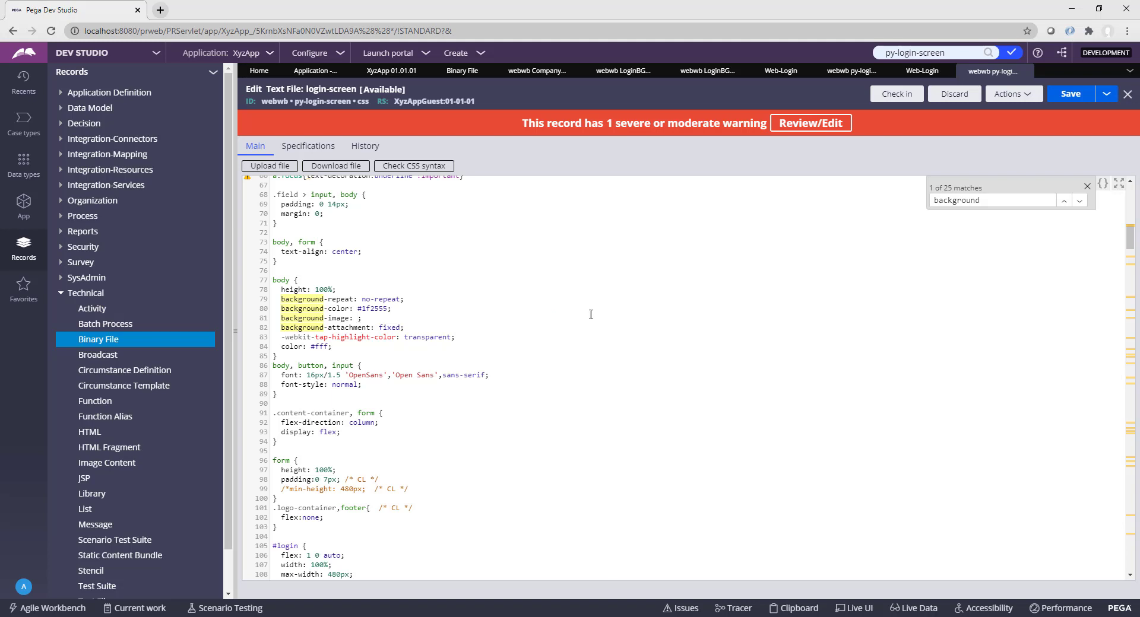
key("BackSpace")
scroll(445, 315, "up", 4)
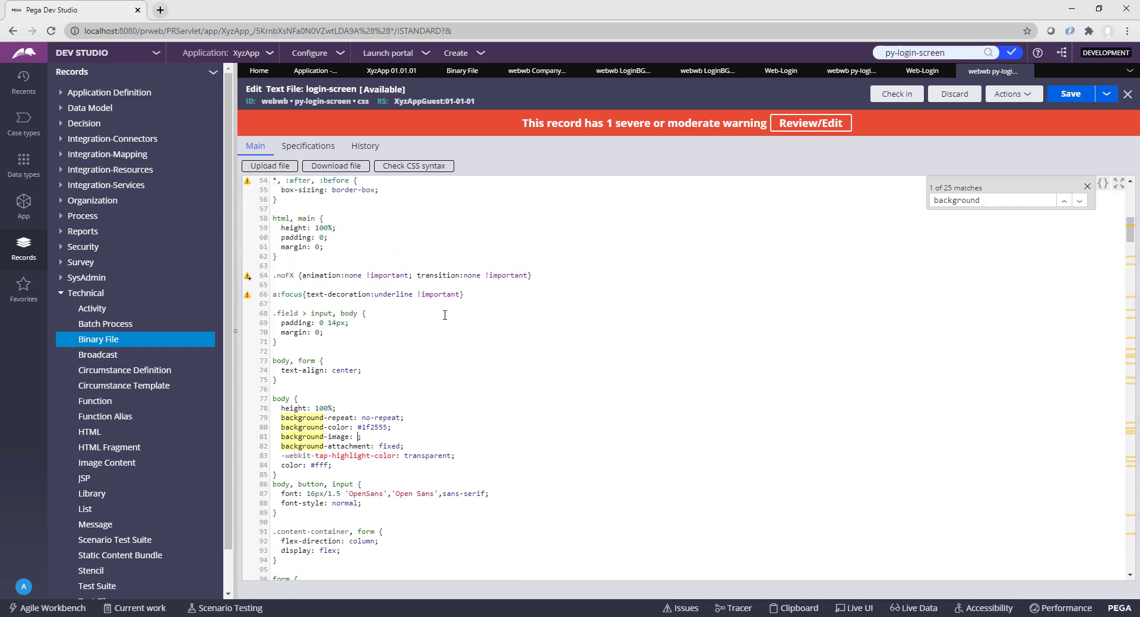
scroll(444, 316, "down", 2)
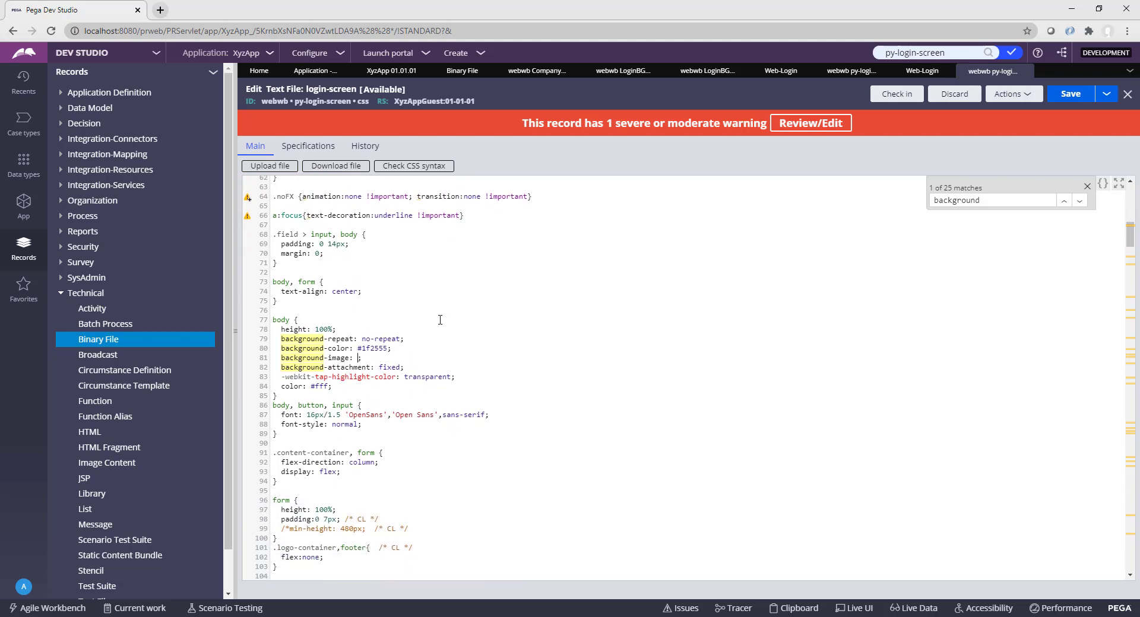
scroll(440, 320, "up", 1)
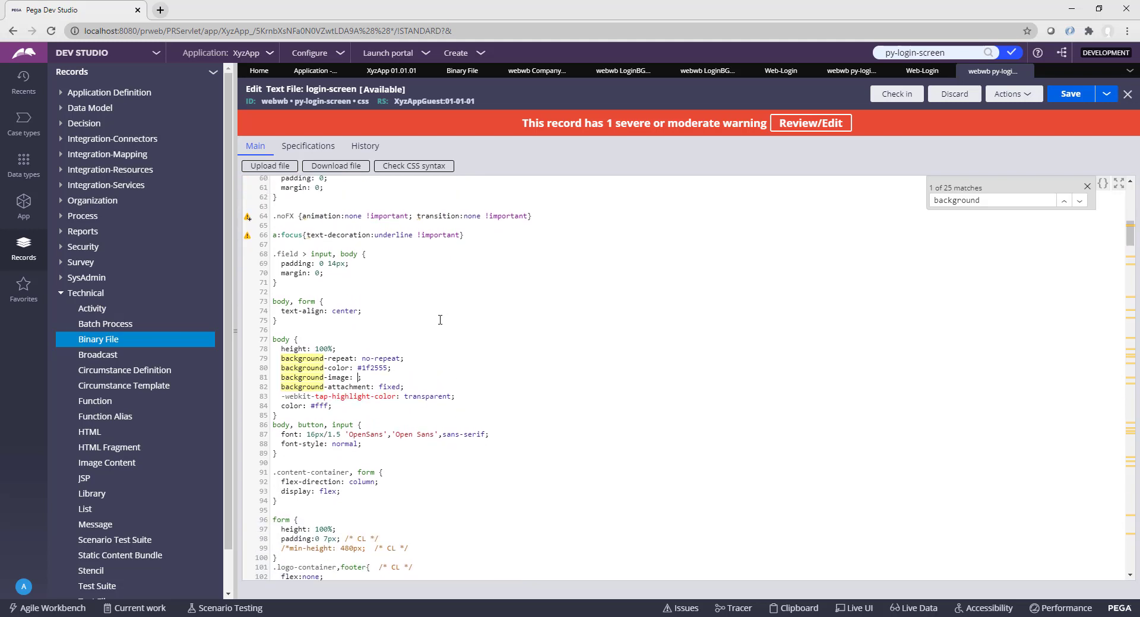
scroll(440, 320, "up", 9)
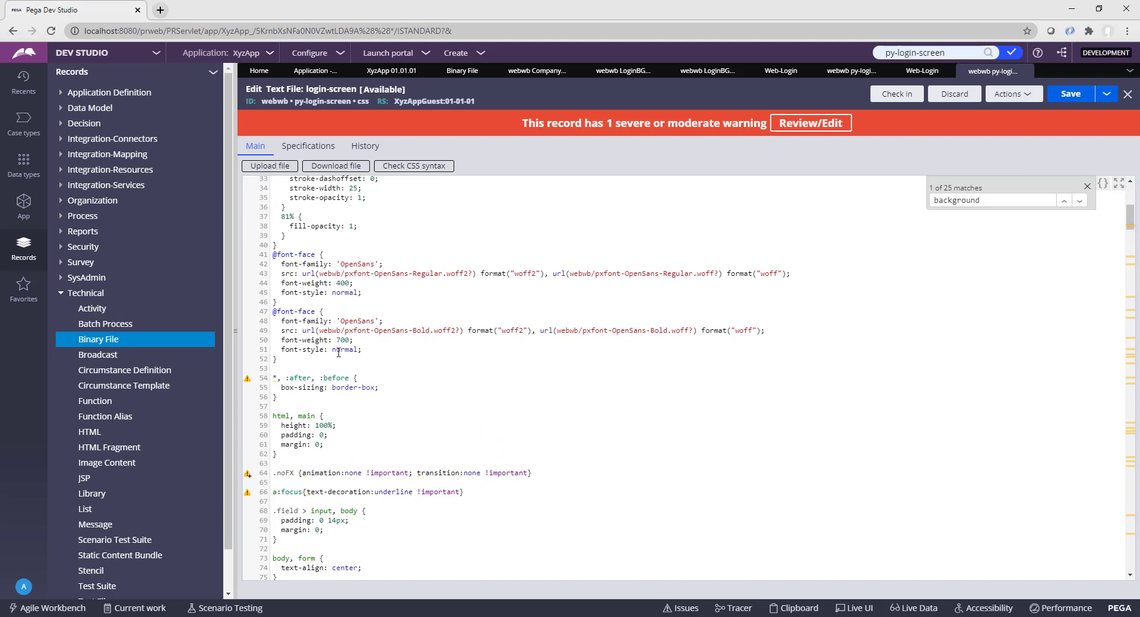
left_click_drag(301, 335, 463, 334)
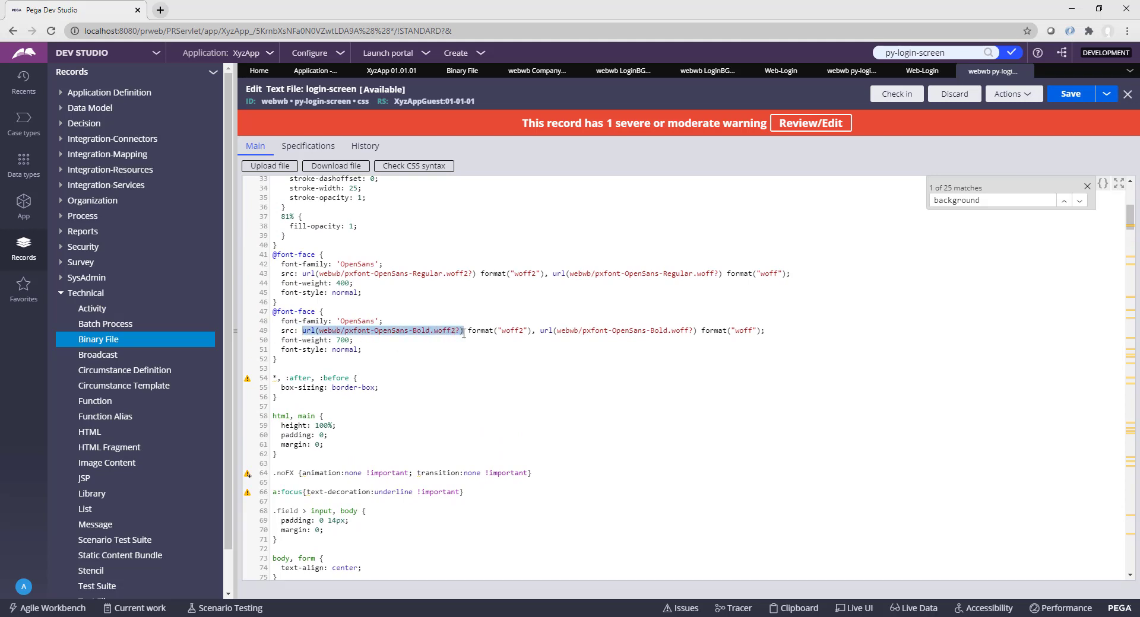
scroll(452, 353, "down", 10)
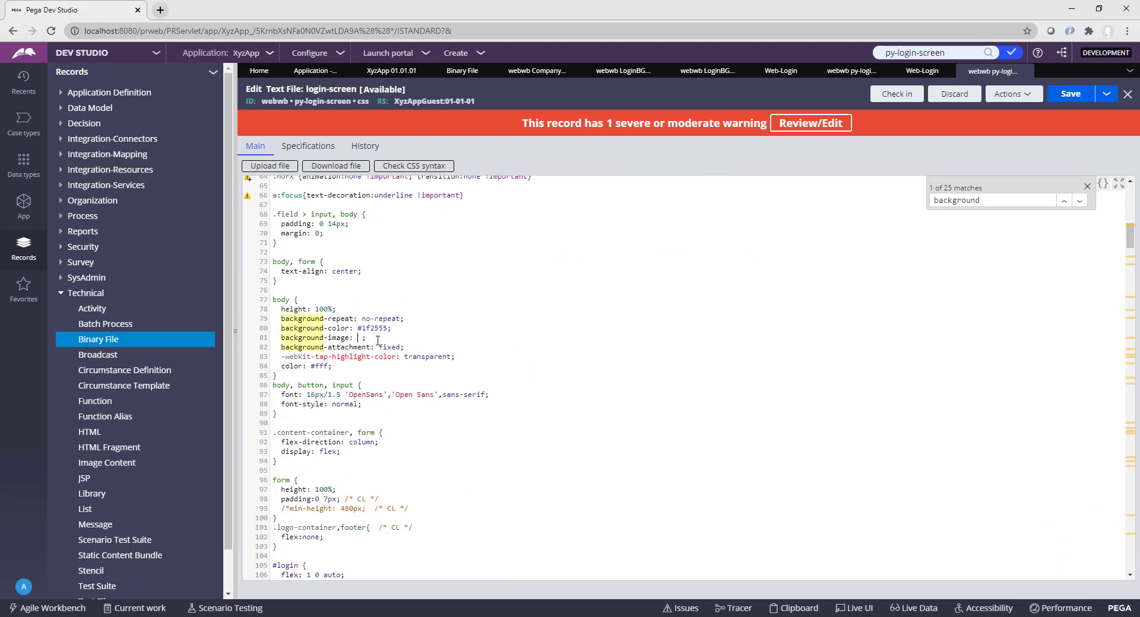
key("ctrl+v")
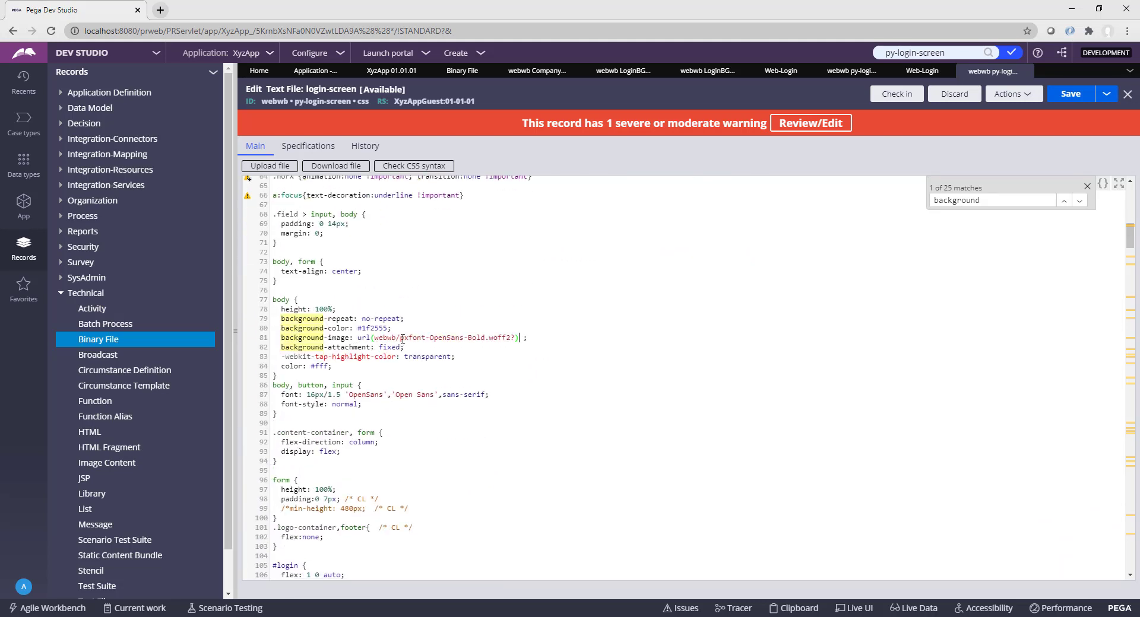
Step: Change the pasted url's file name to LoginBGImage1.jpg
left_click_drag(400, 338, 514, 338)
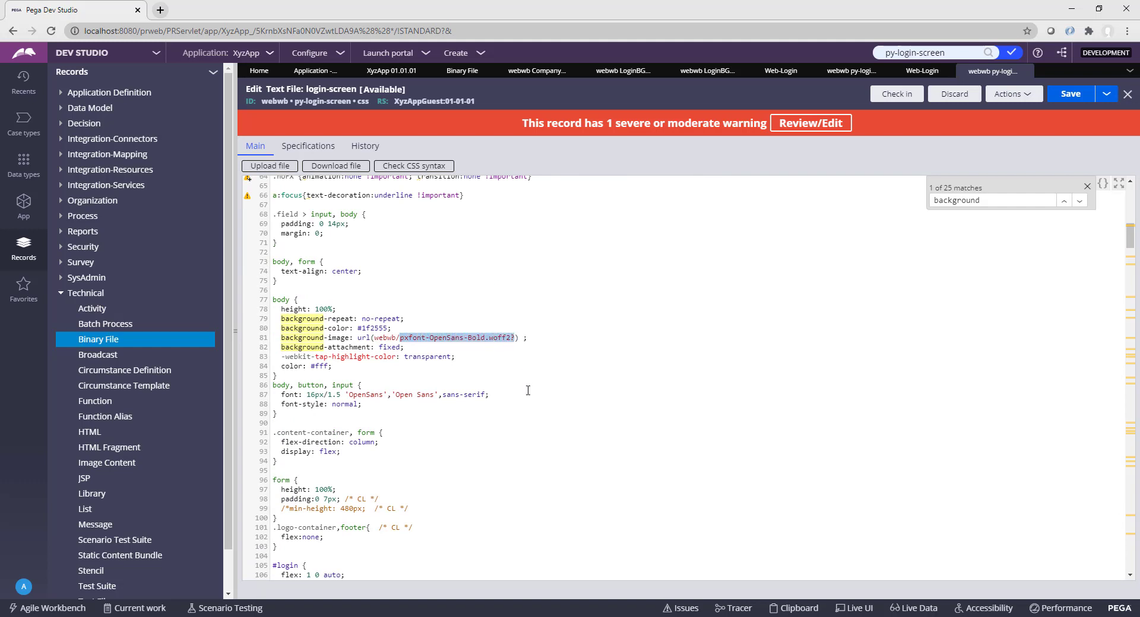
key("Delete")
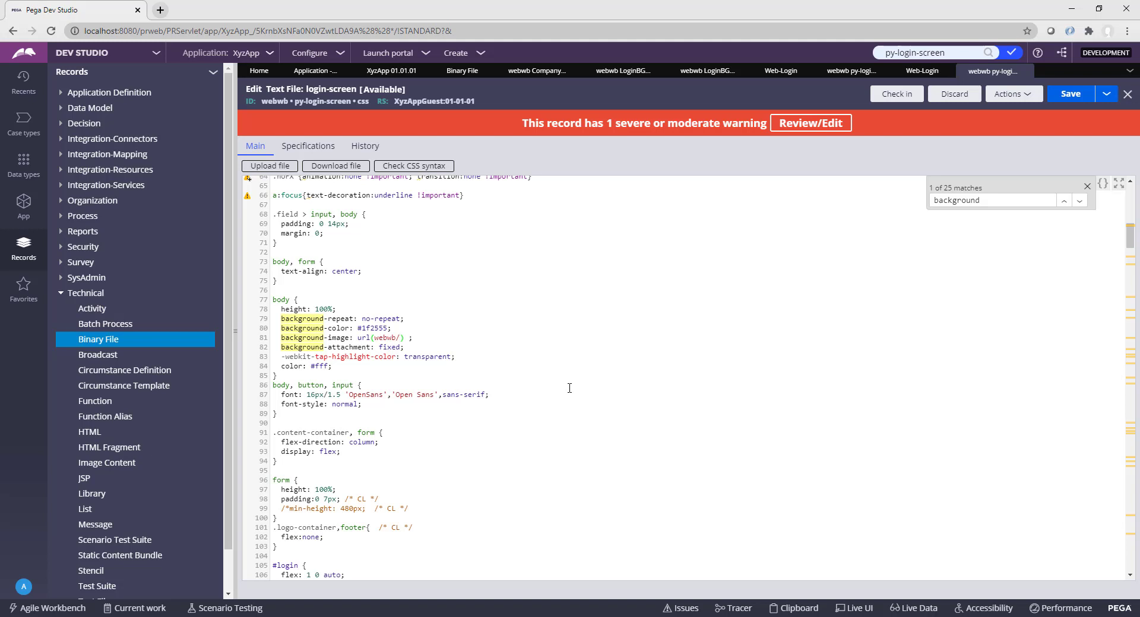
type("LoginBGImage1.jpg")
left_click(1087, 186)
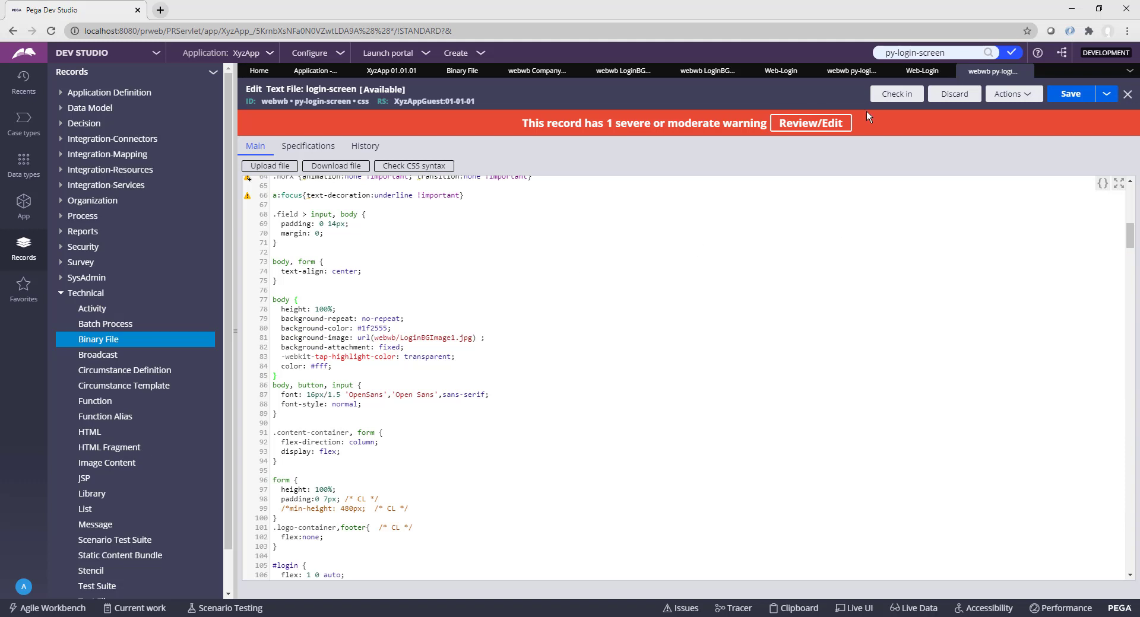
Step: Check in the edited CSS with justification 'Updates' and comment 'Updated'
left_click(896, 95)
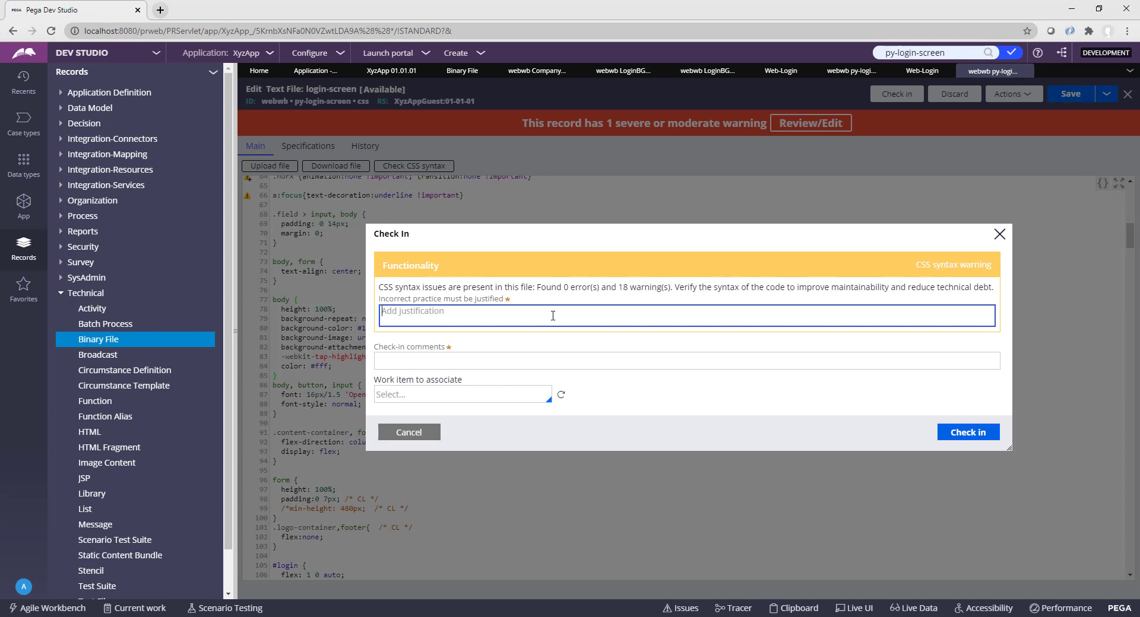
type("Updates")
key("Tab")
type("U")
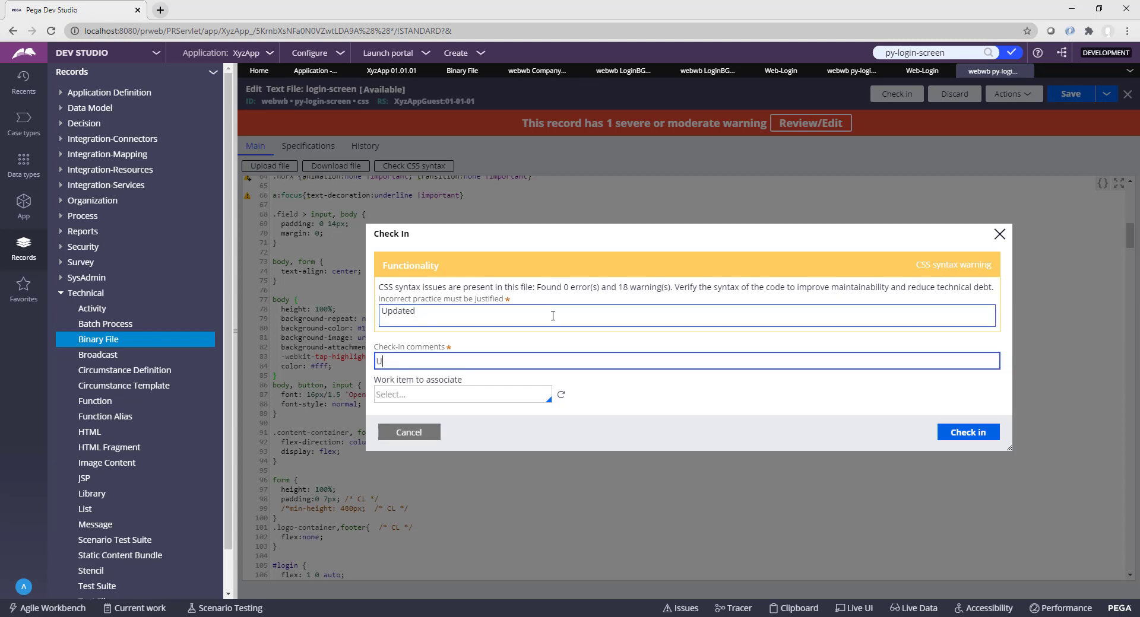
type("pdated")
left_click(965, 434)
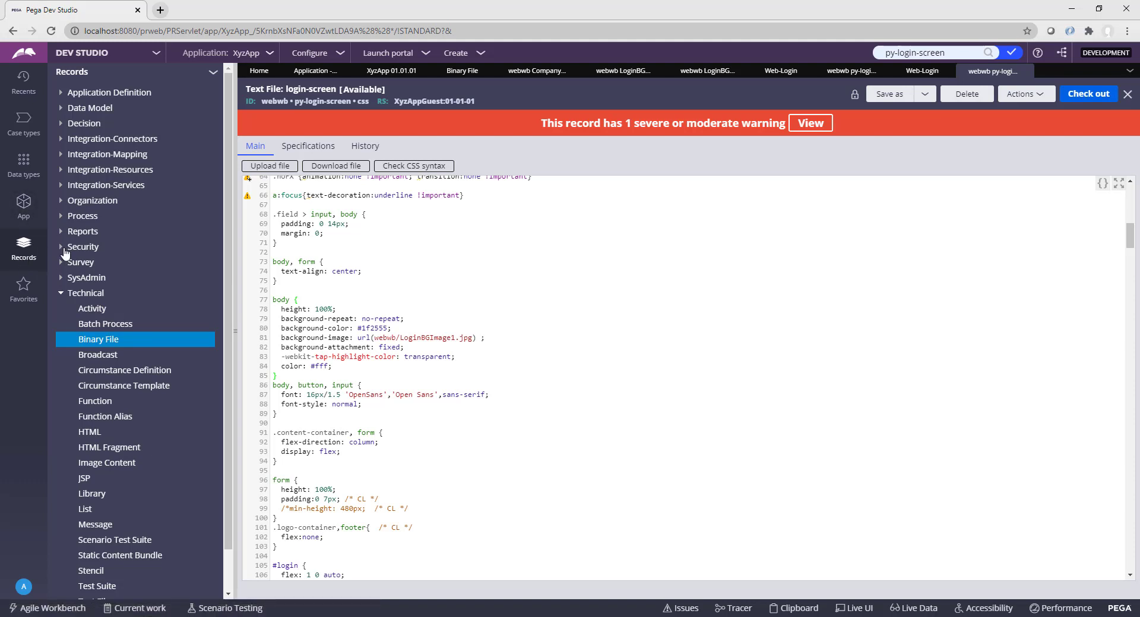
Step: Create access group XyzAppGuest, using XyzAppGuest as both description and name
left_click(61, 248)
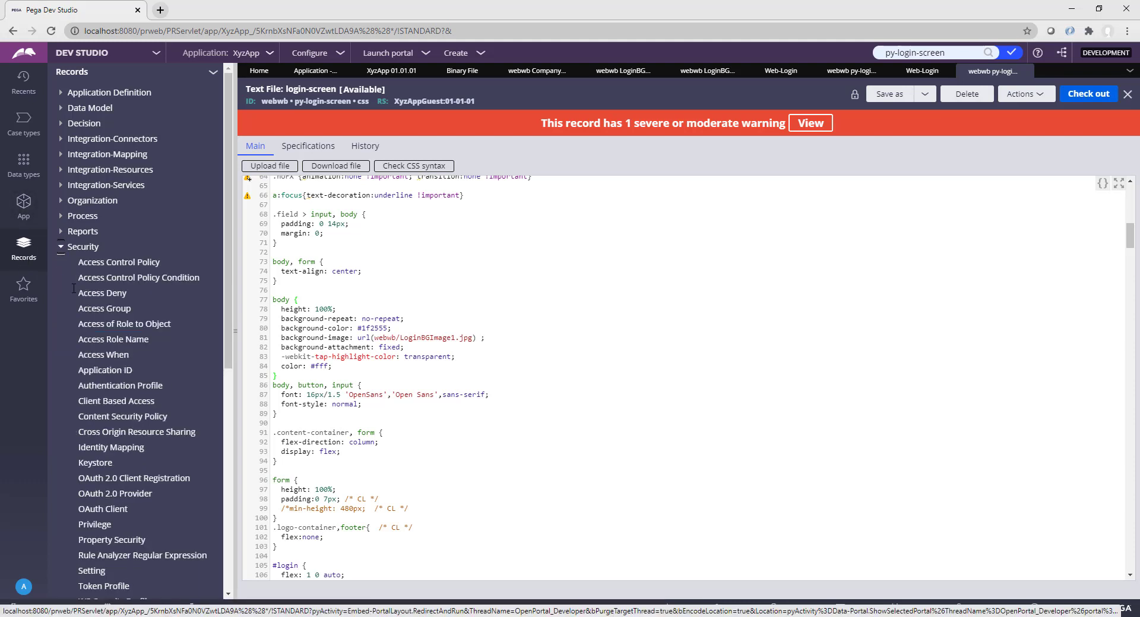
left_click(111, 311)
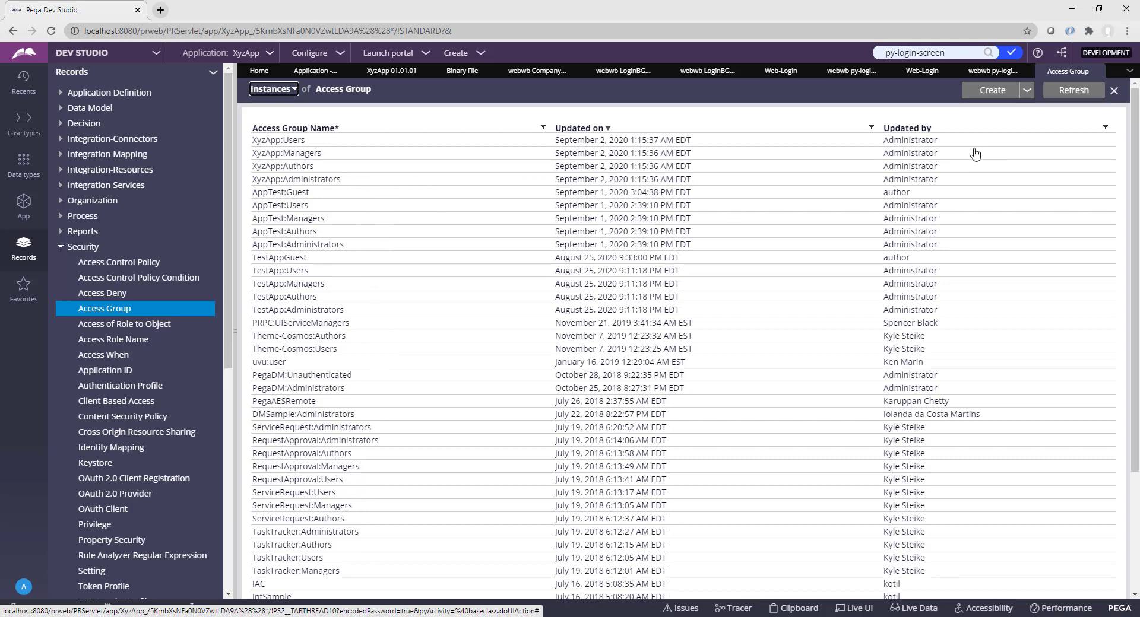
left_click(996, 95)
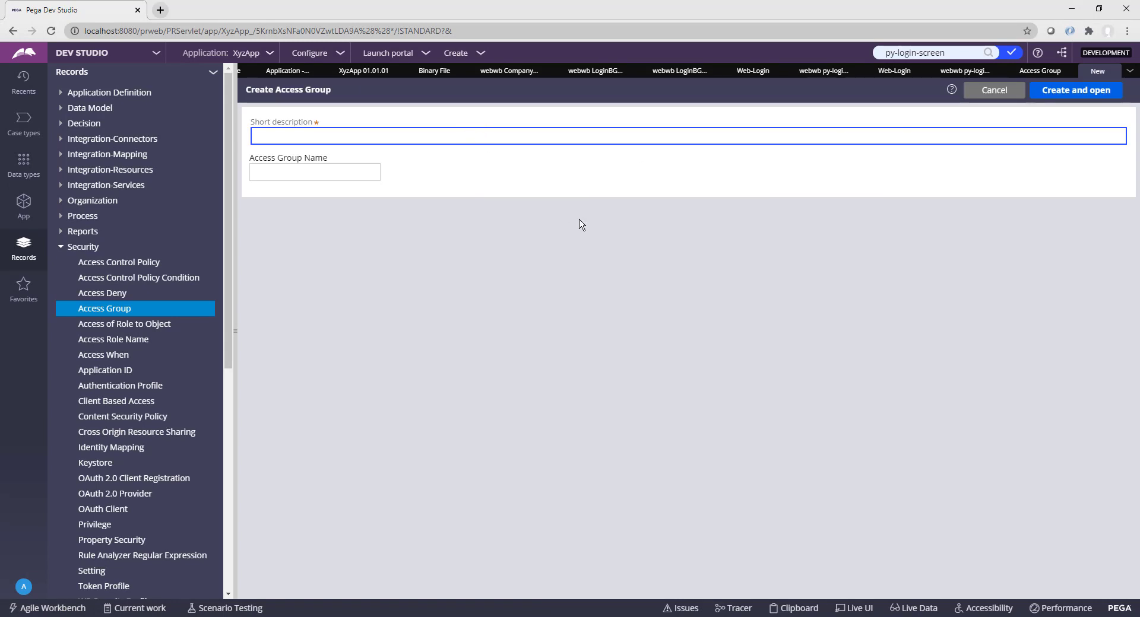
type("XyzApp")
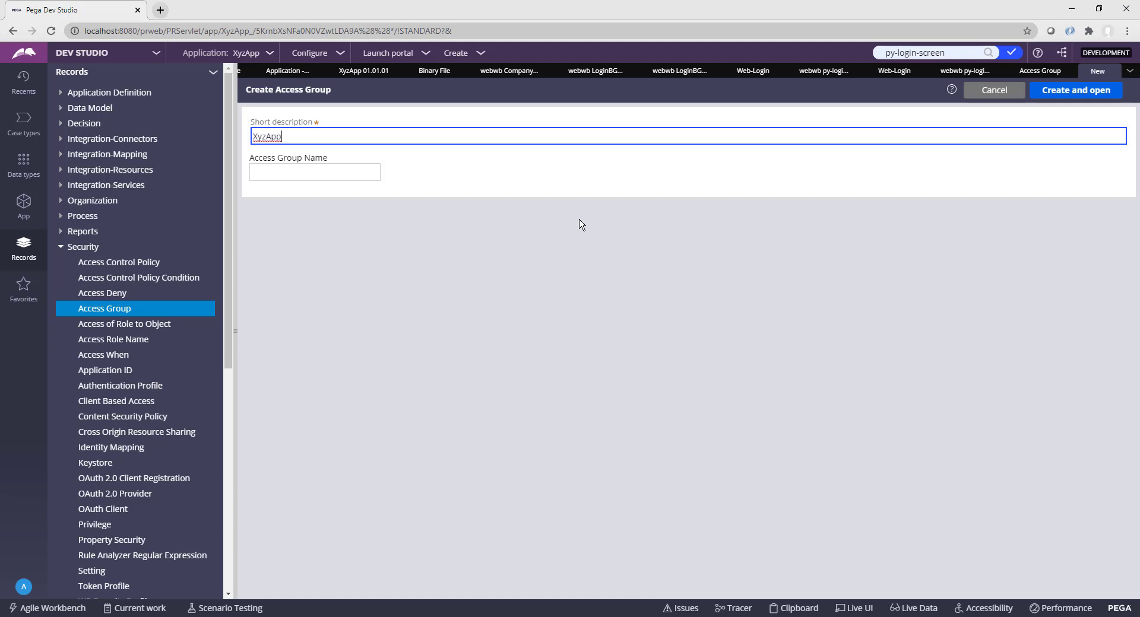
type("Guest")
key("ctrl+a")
left_click(340, 175)
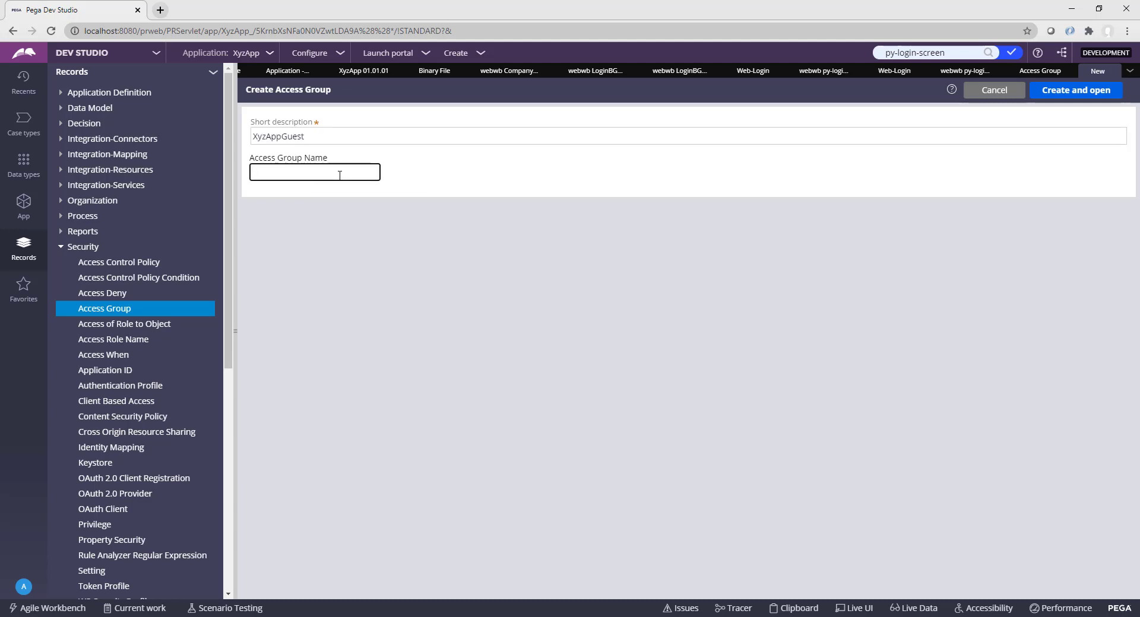
key("ctrl+v")
left_click(1083, 92)
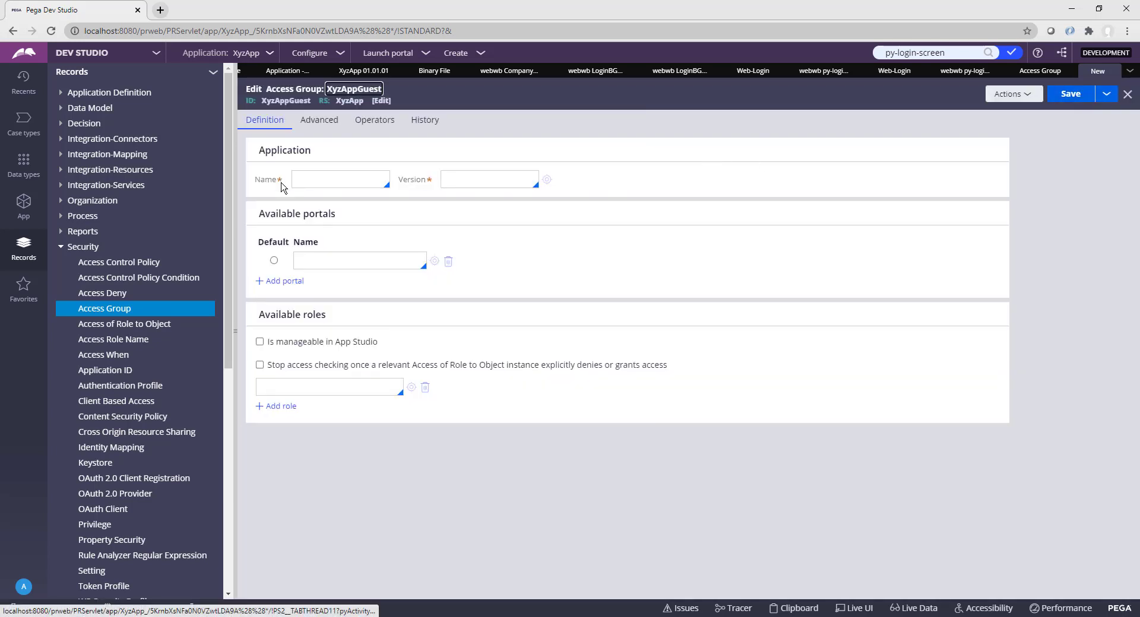
Step: Set the access group's application to XyzApp, version 01.01.01
left_click_drag(259, 150, 320, 166)
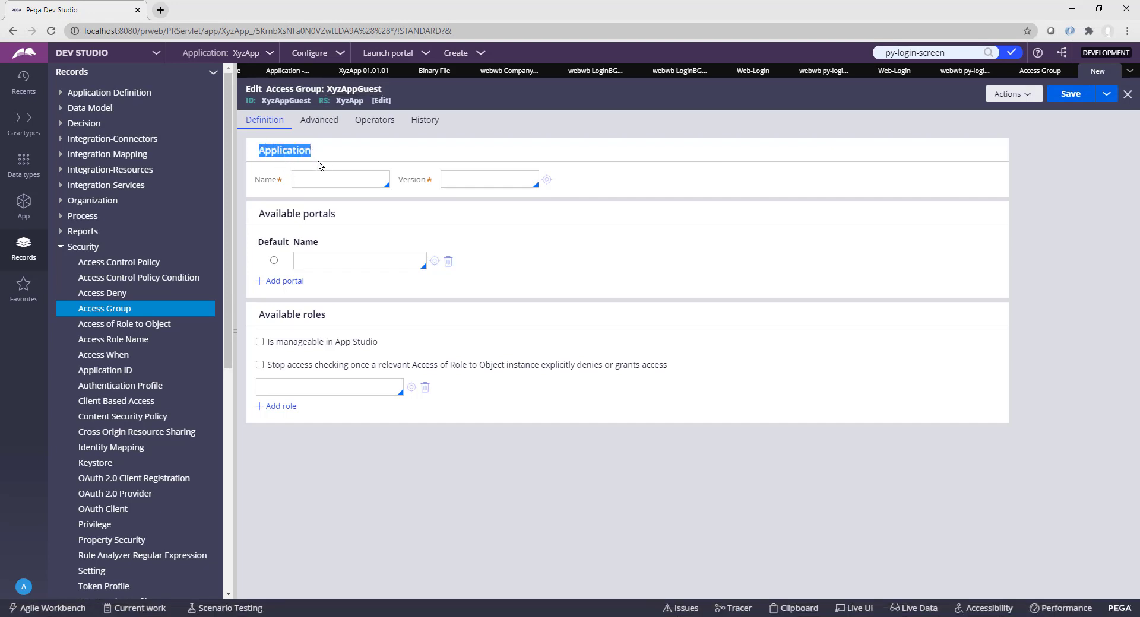
left_click(321, 178)
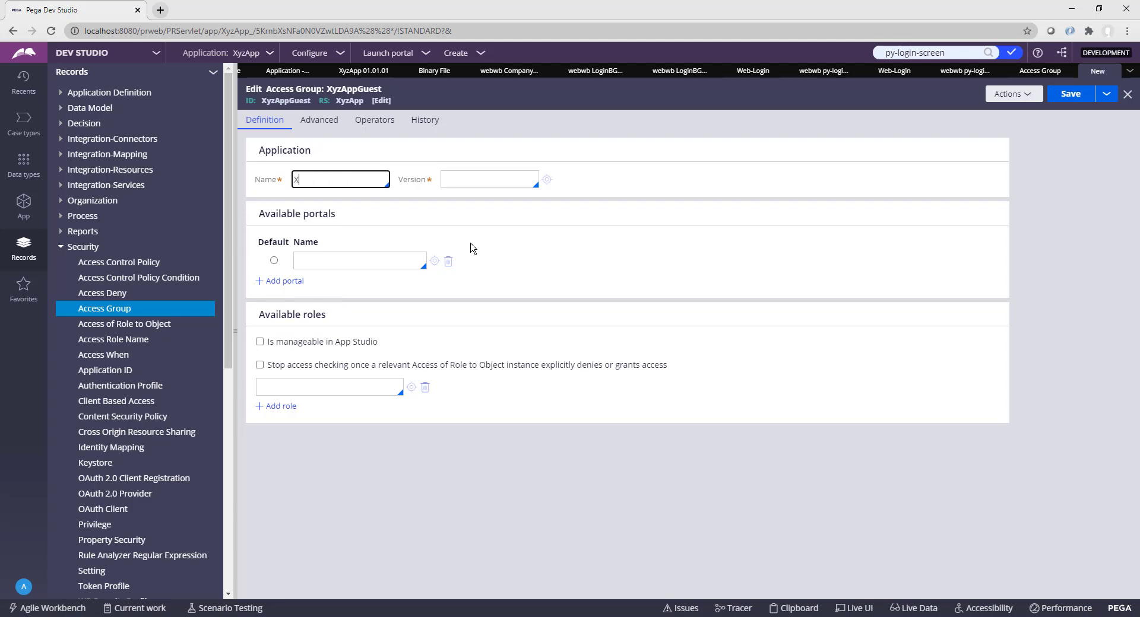
type("XyzApp")
key("Tab")
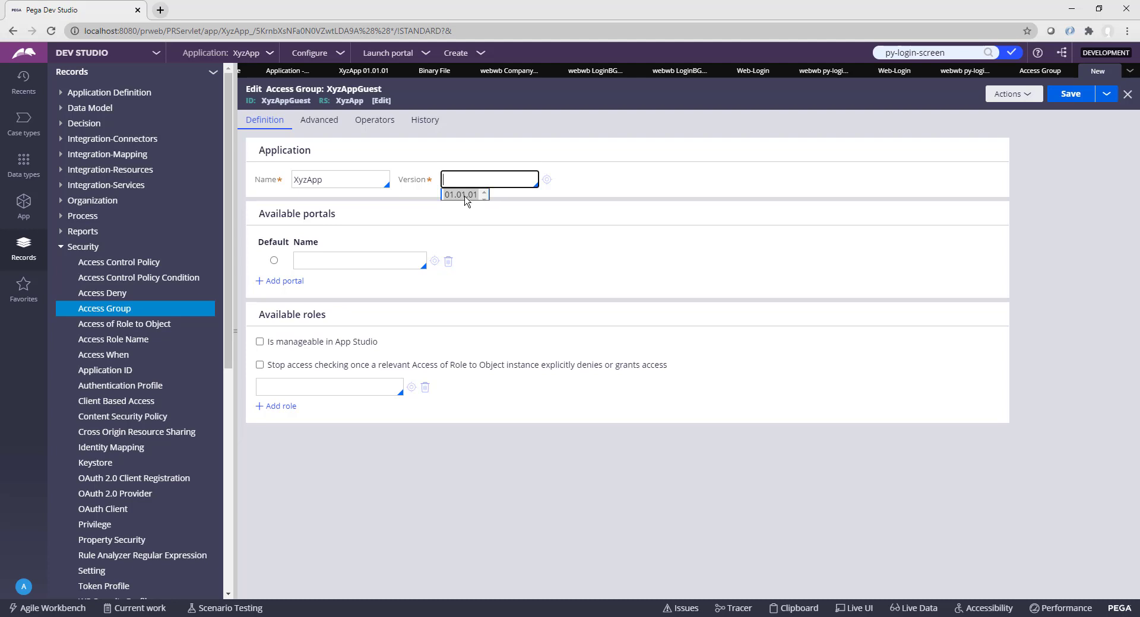
left_click(466, 195)
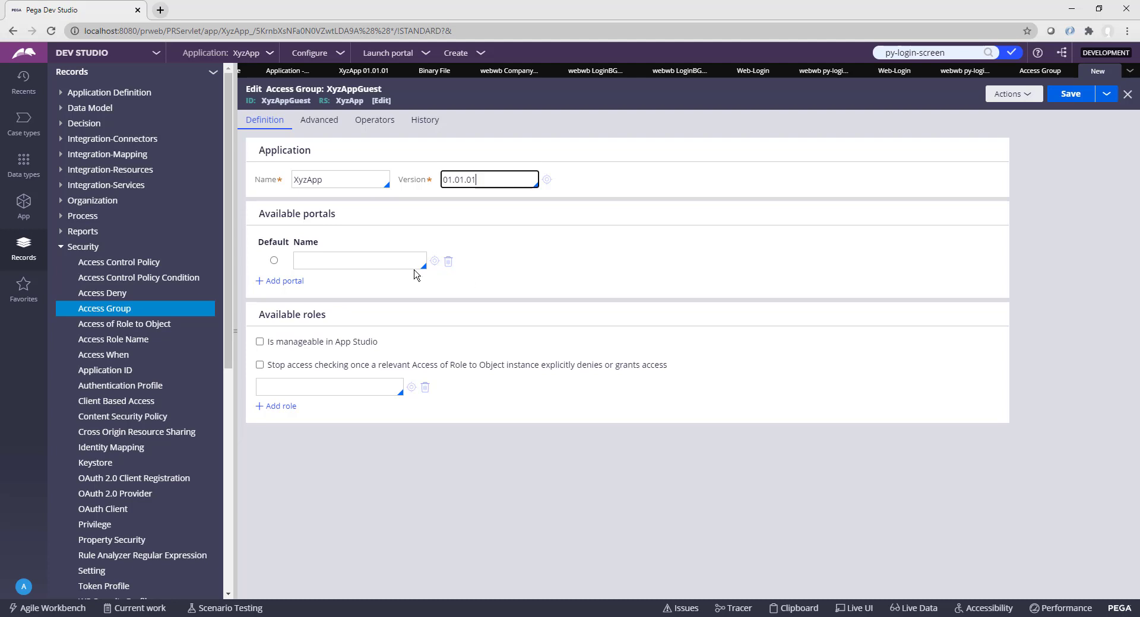
Step: Add the PegaRULES:Guest access role and save the access group
left_click_drag(260, 315, 338, 324)
left_click(296, 387)
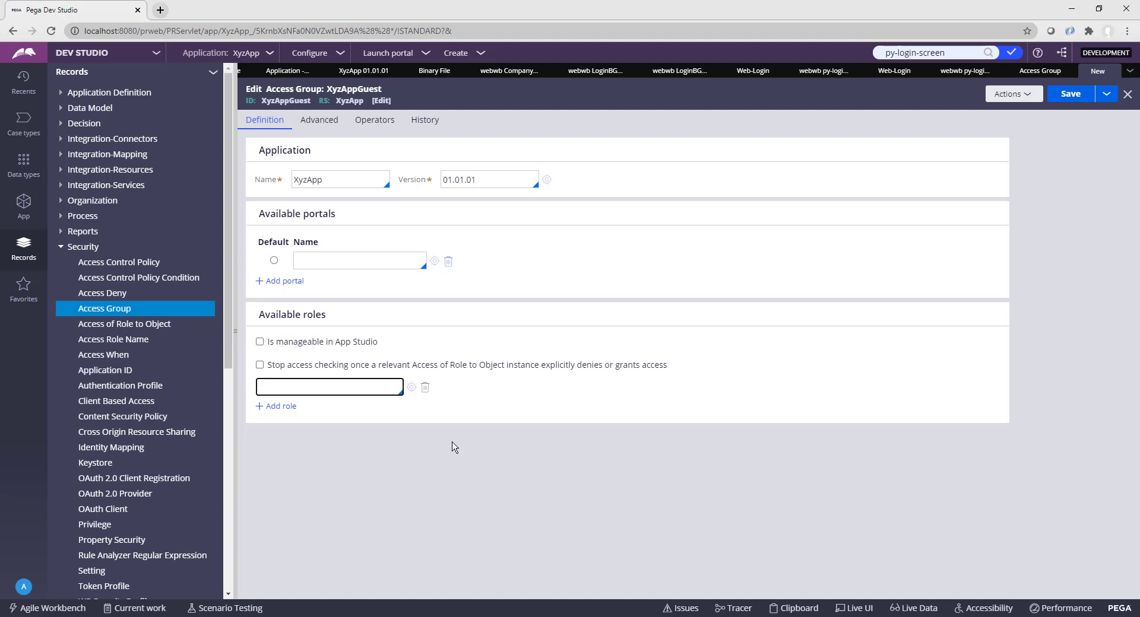
type("PegaRULES:Guest")
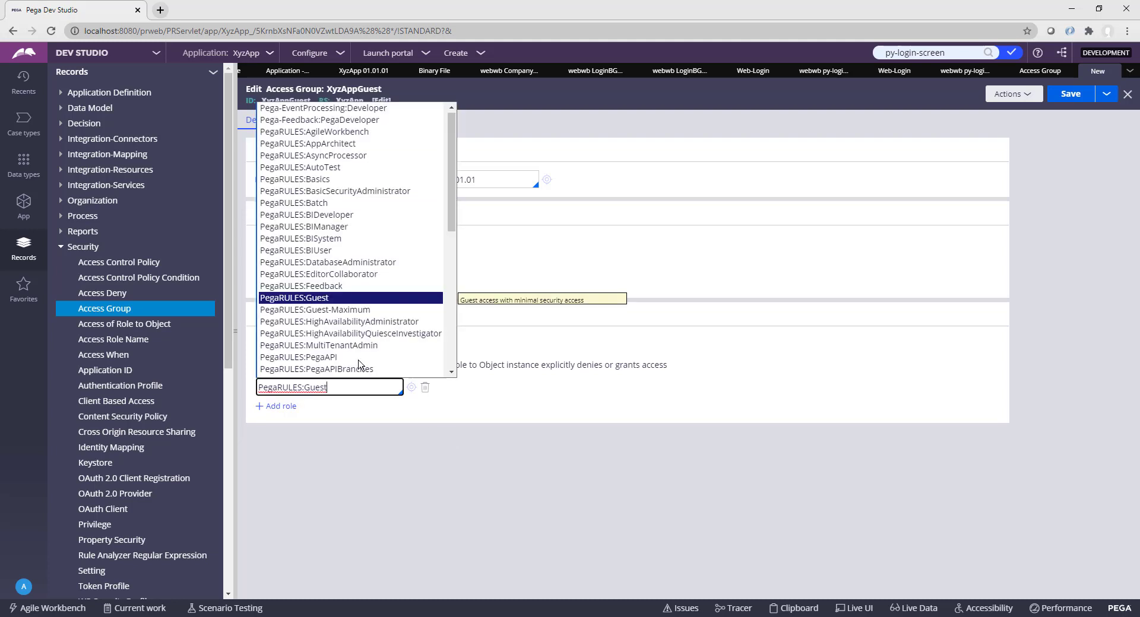
left_click(319, 300)
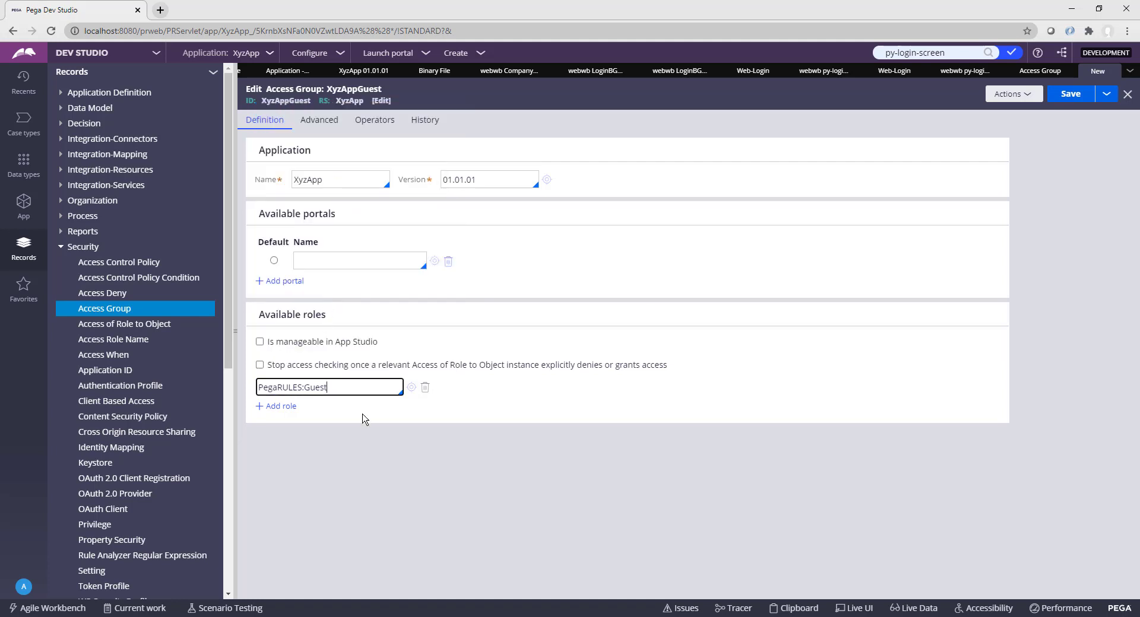
left_click(385, 448)
left_click(1071, 95)
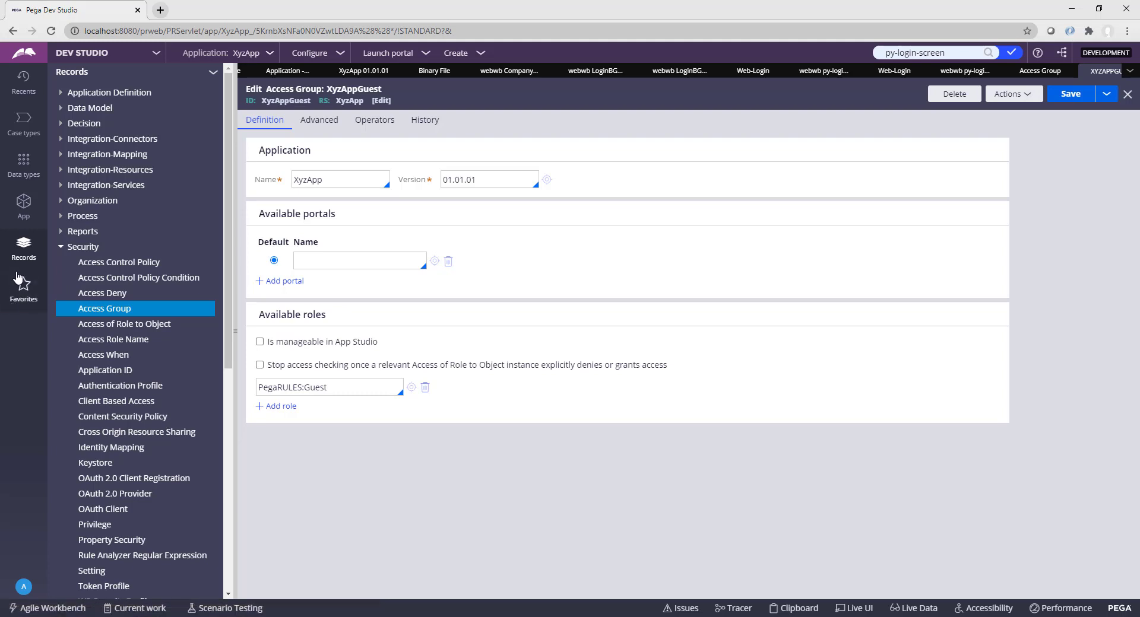
Step: List Requestor Type records under SysAdmin and open the pega BROWSER requestor
left_click(60, 247)
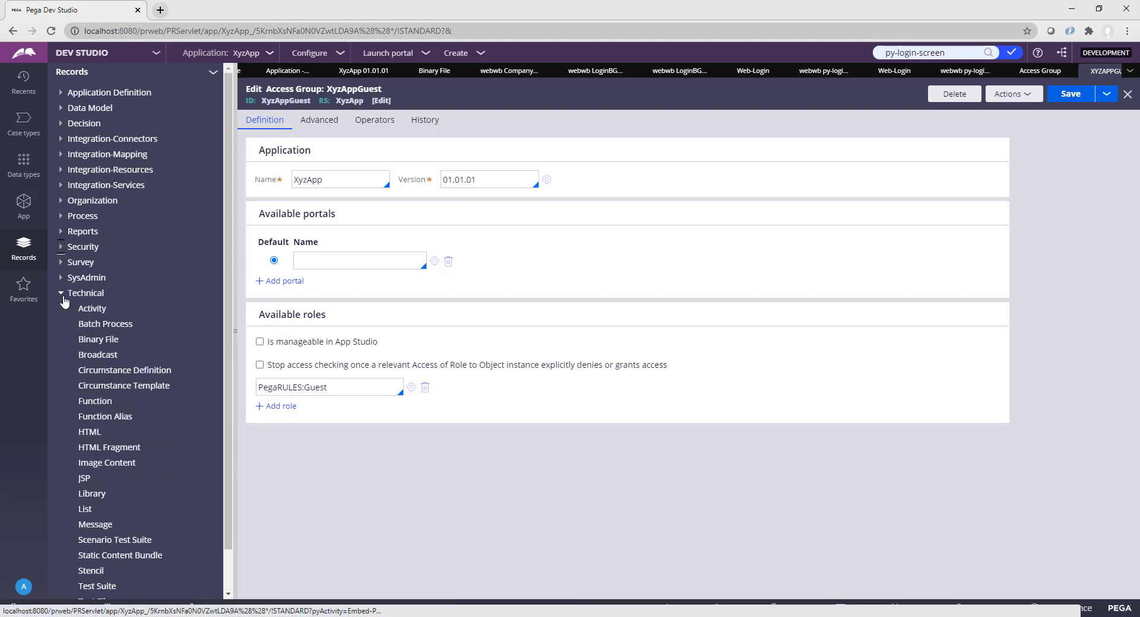
left_click(60, 293)
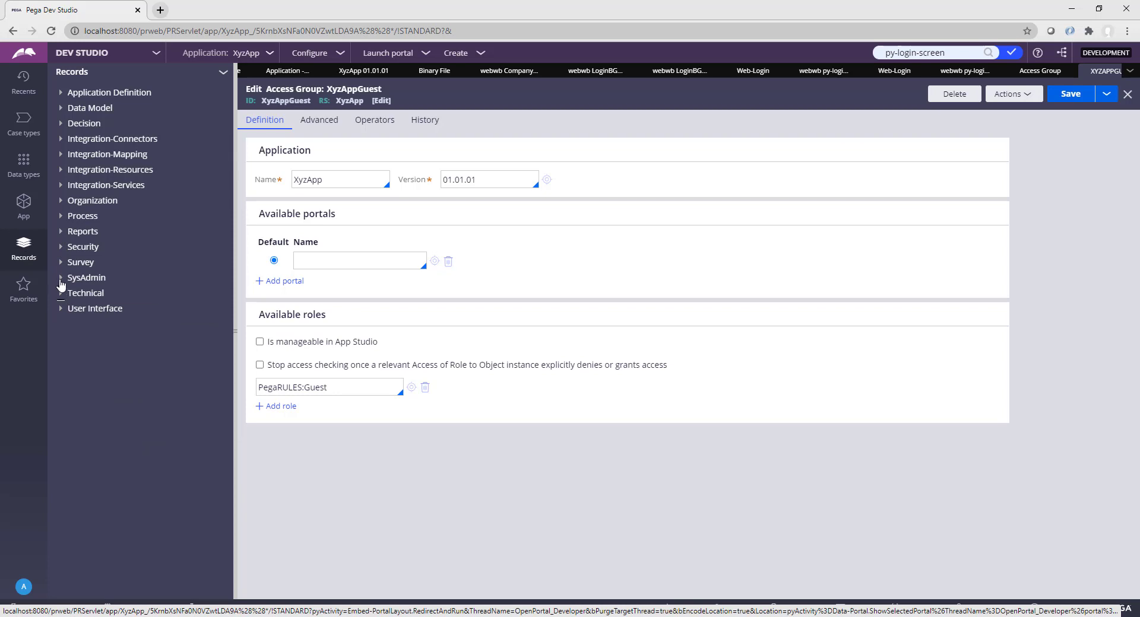
left_click(60, 280)
scroll(117, 460, "down", 2)
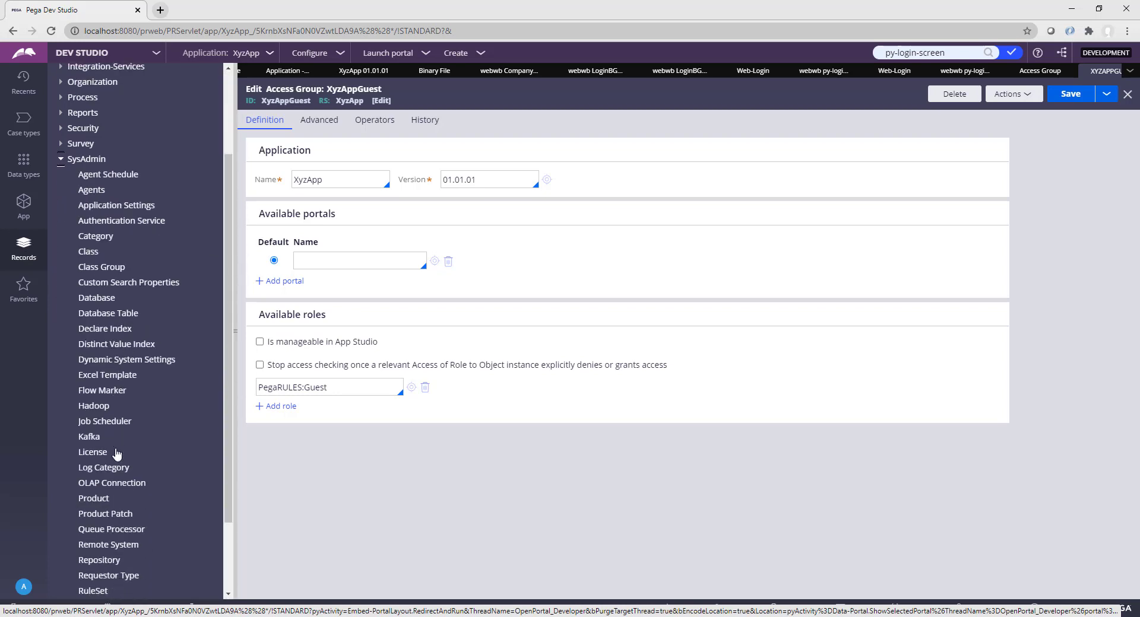
scroll(119, 469, "down", 2)
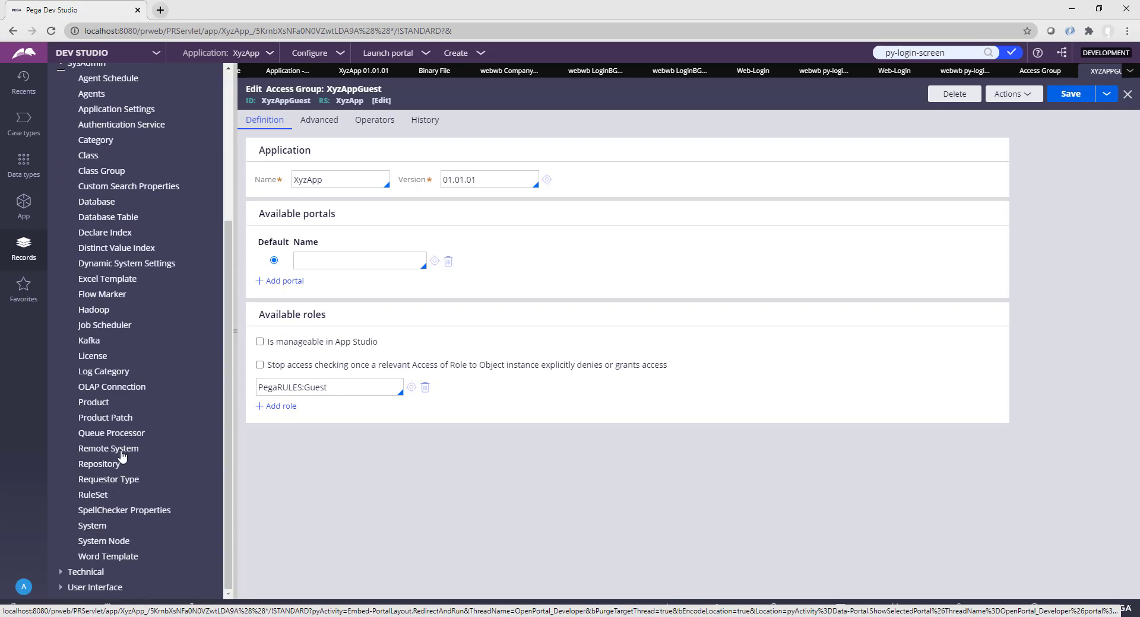
left_click(116, 481)
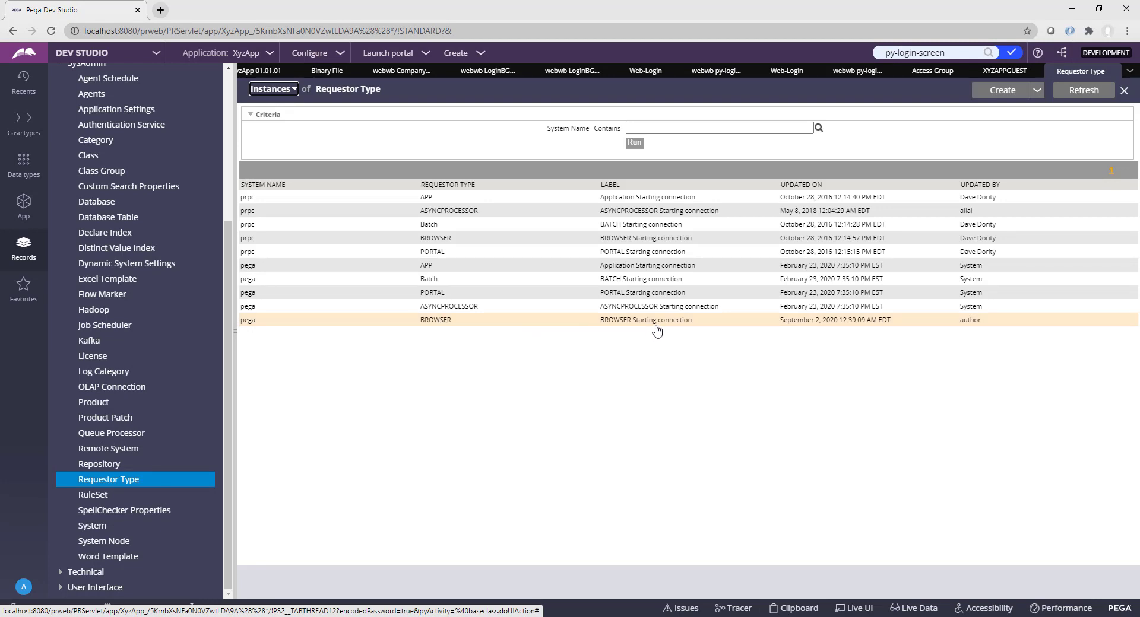
left_click(438, 325)
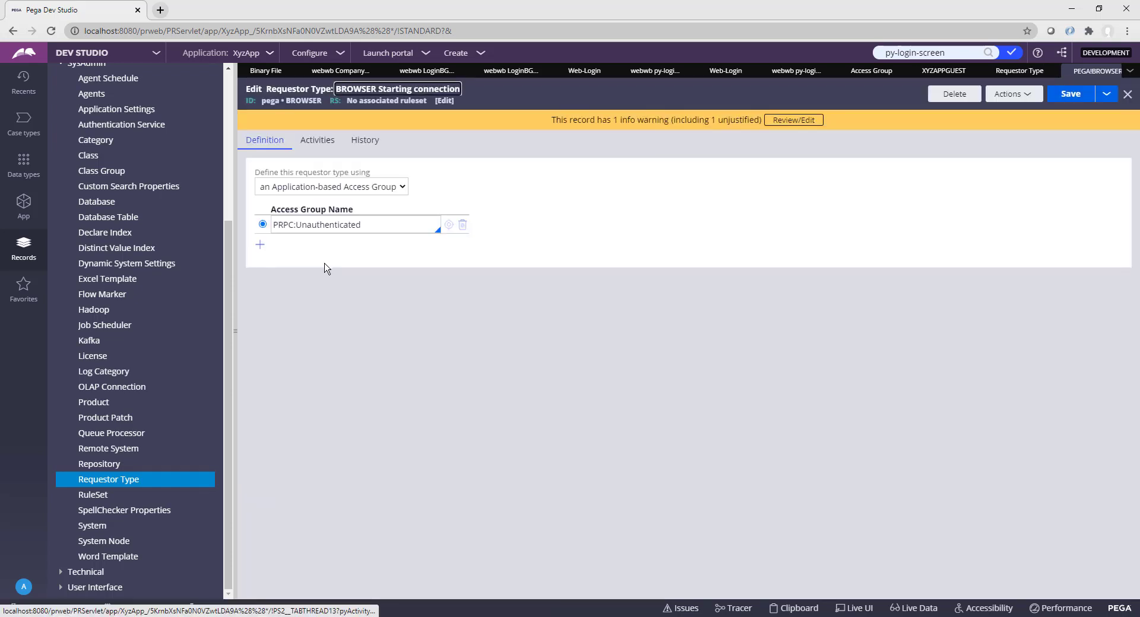
Step: Add XyzAppGuest beside PRPC:Unauthenticated on the BROWSER requestor, make it default, and save
left_click_drag(361, 225, 274, 224)
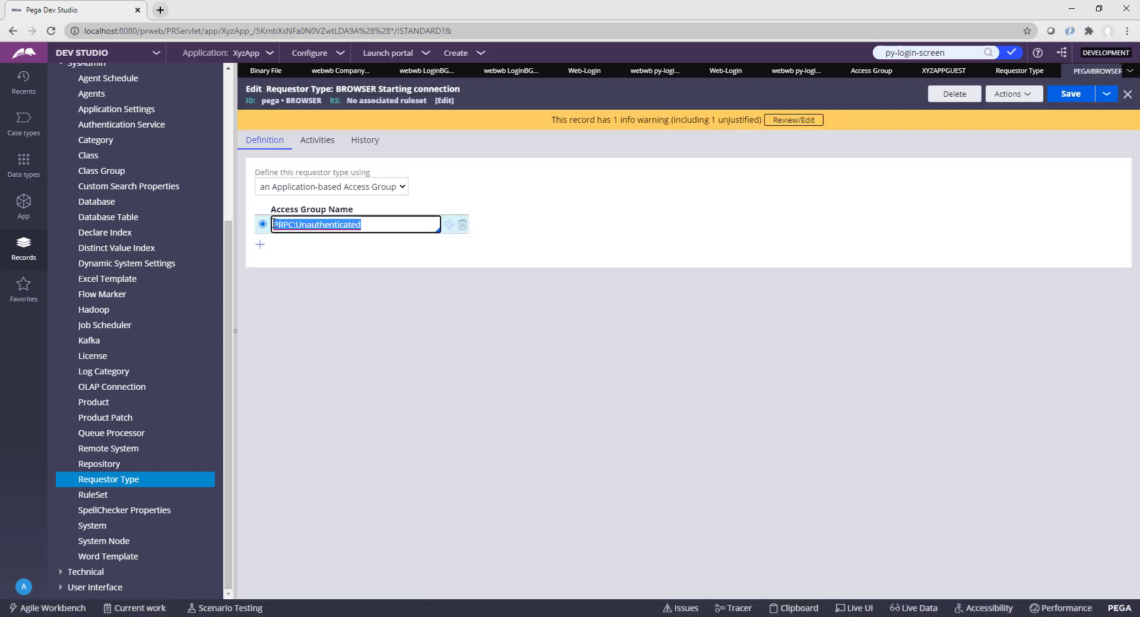
left_click(314, 316)
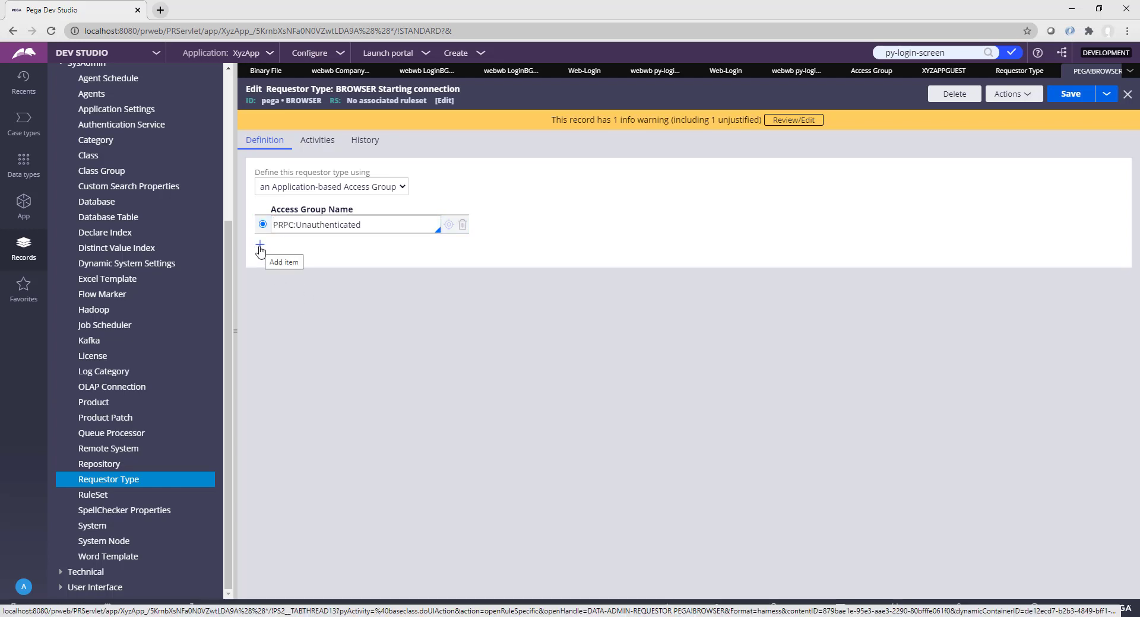
left_click(259, 246)
type("Xyz")
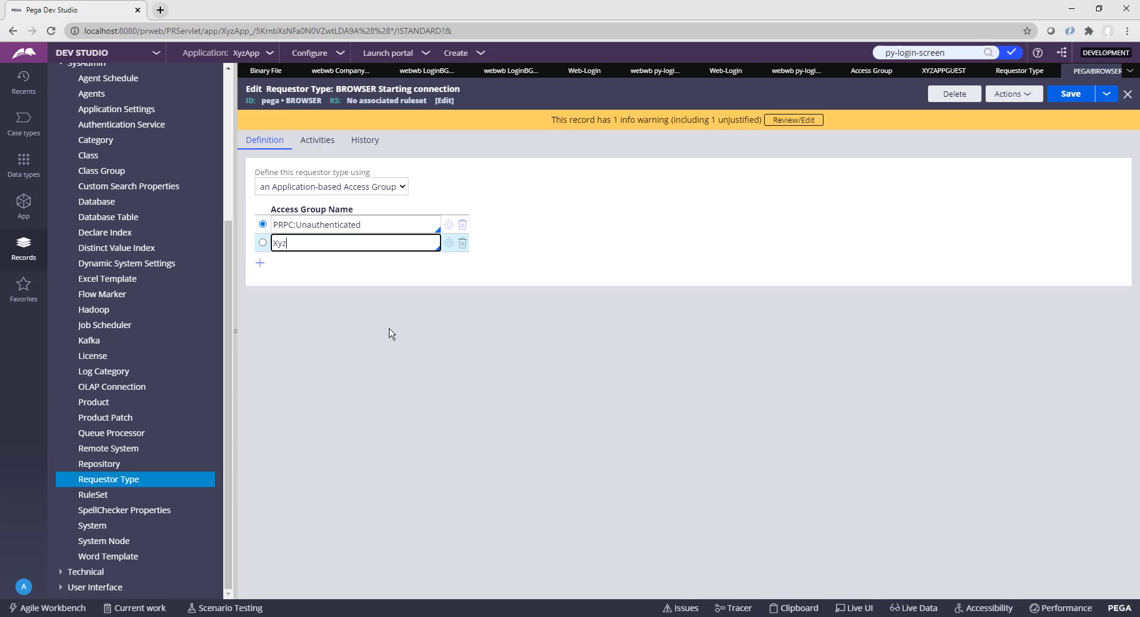
type("AppGuest")
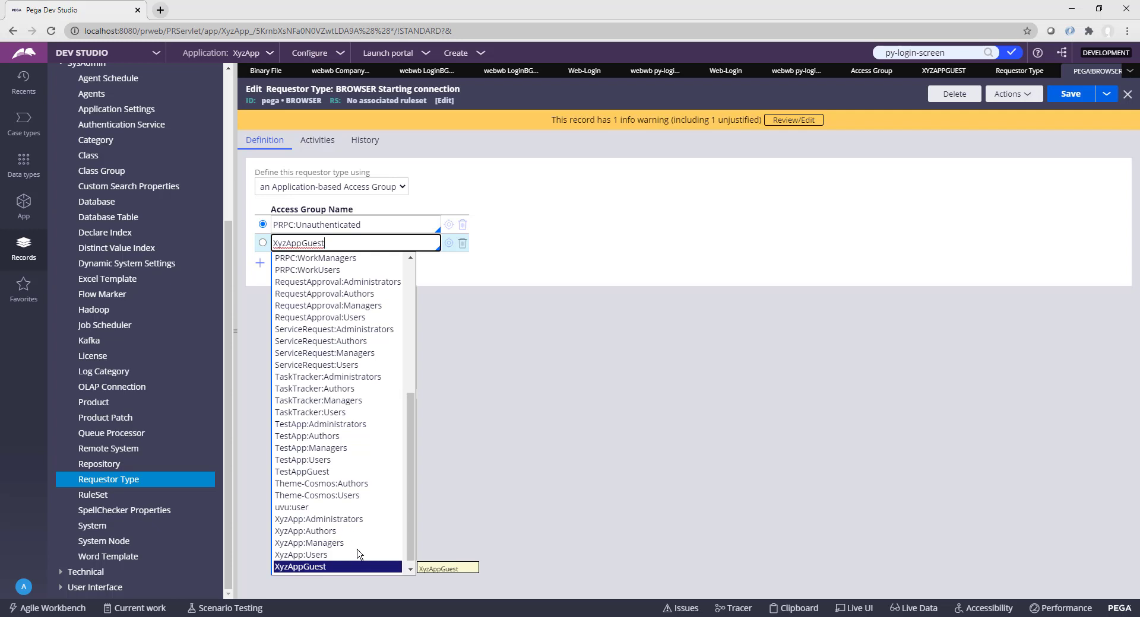
left_click(319, 567)
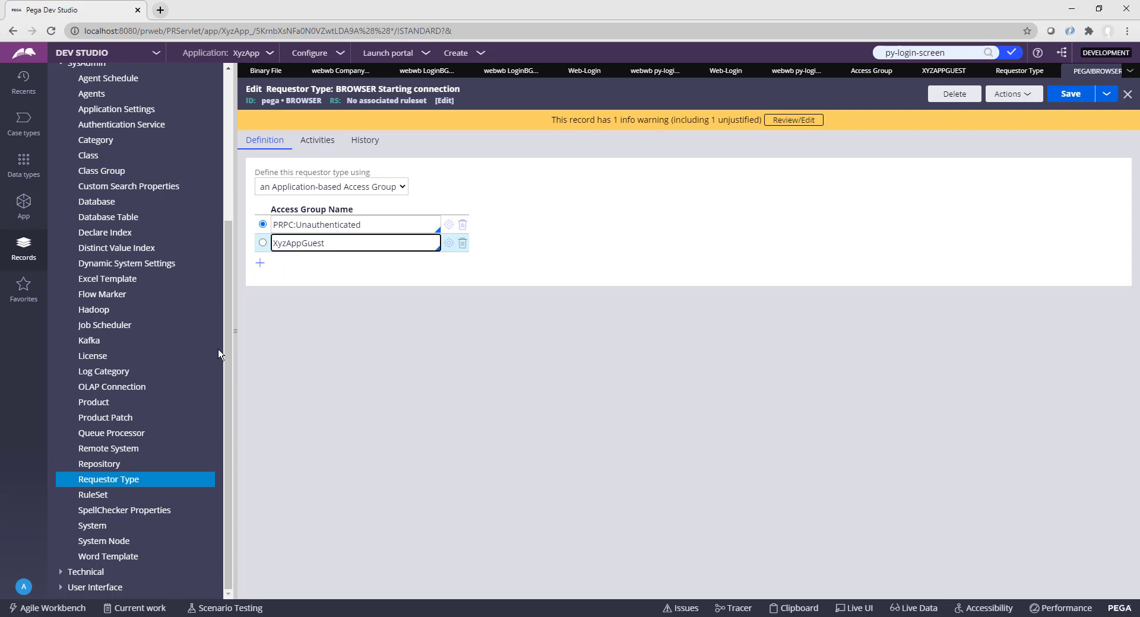
left_click(290, 294)
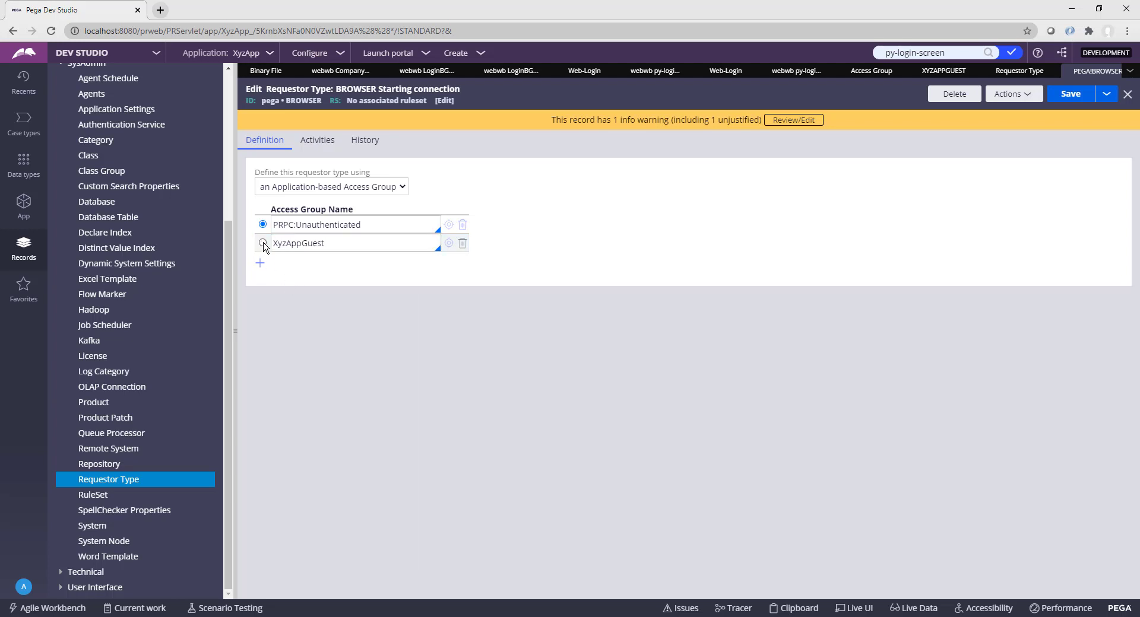
left_click(262, 243)
left_click(1073, 99)
Step: Log off from Dev Studio and sign back in to XyzApp through the custom login page
left_click(24, 588)
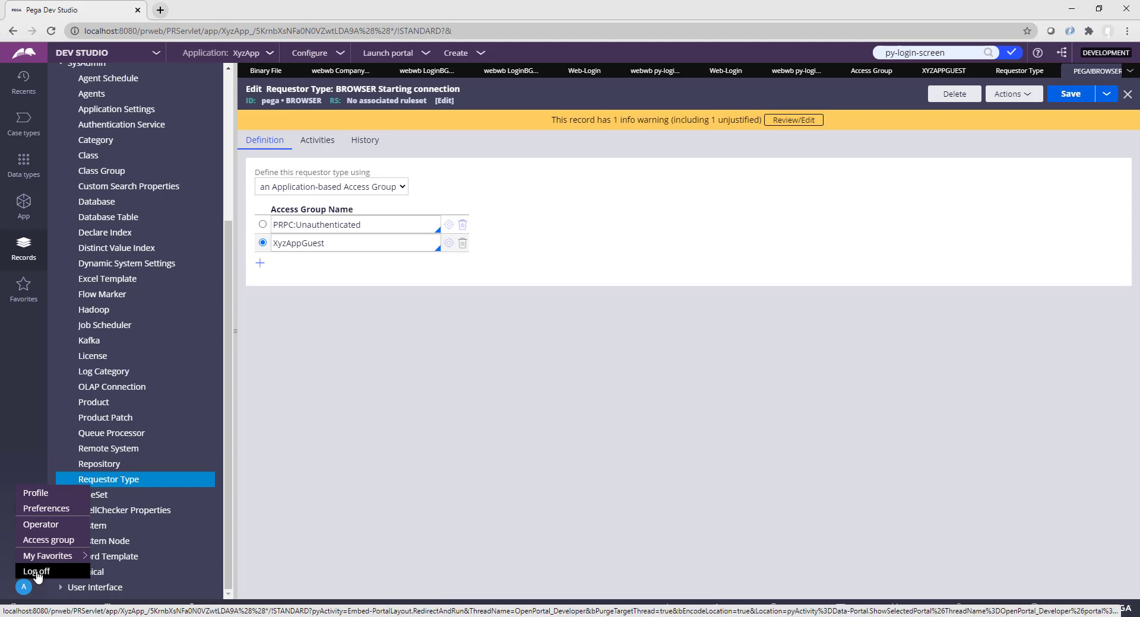
left_click(36, 572)
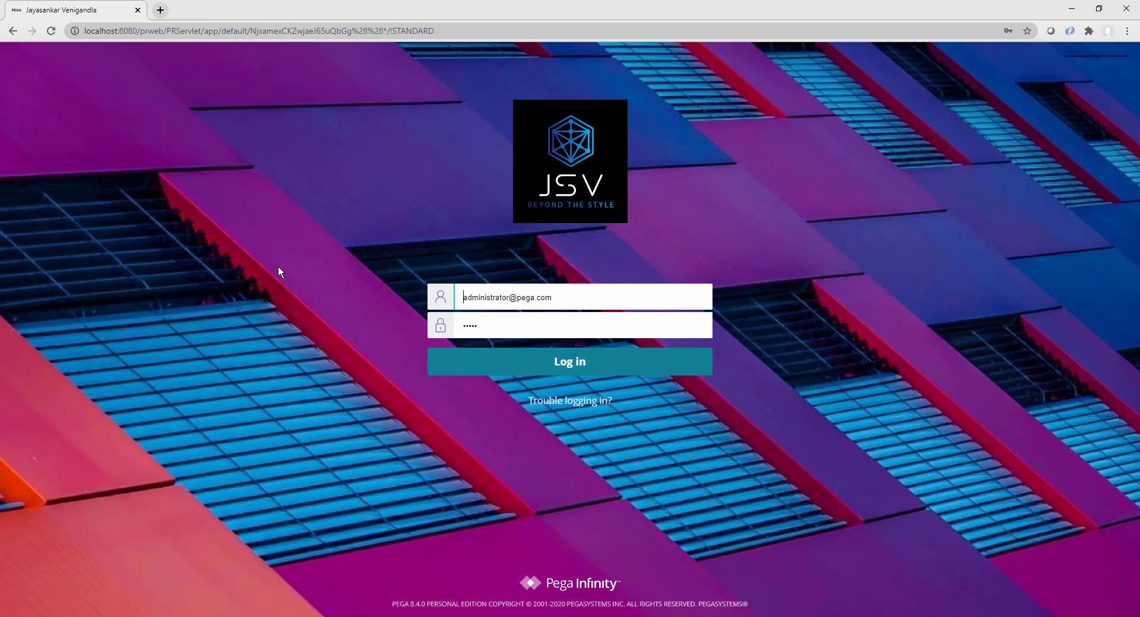
left_click(579, 368)
left_click(553, 336)
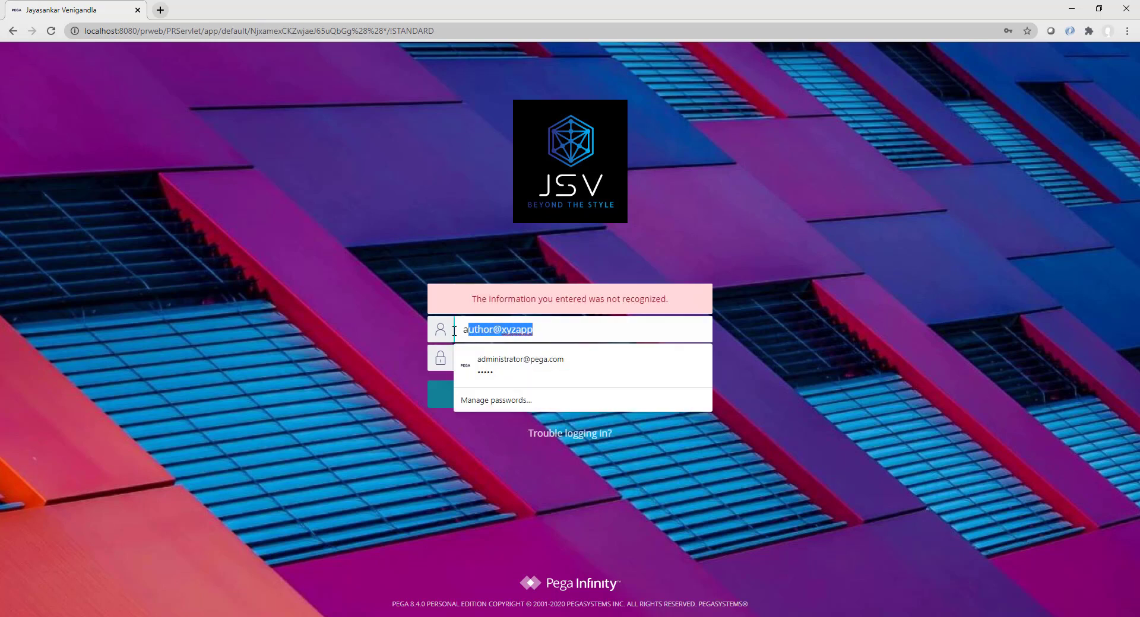
left_click(308, 377)
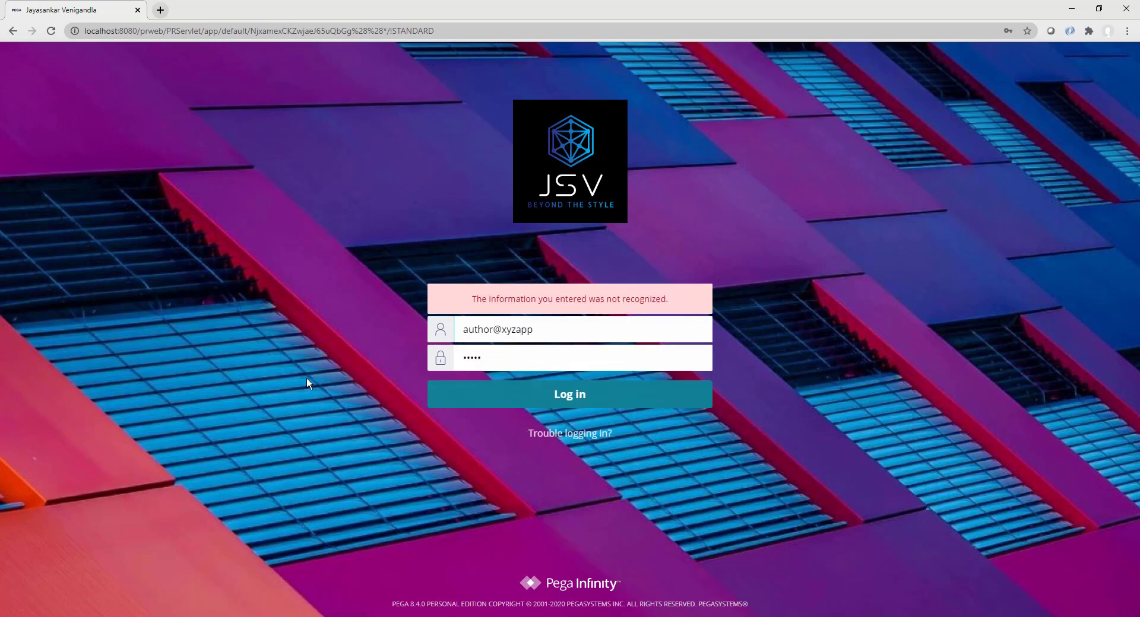
left_click(577, 397)
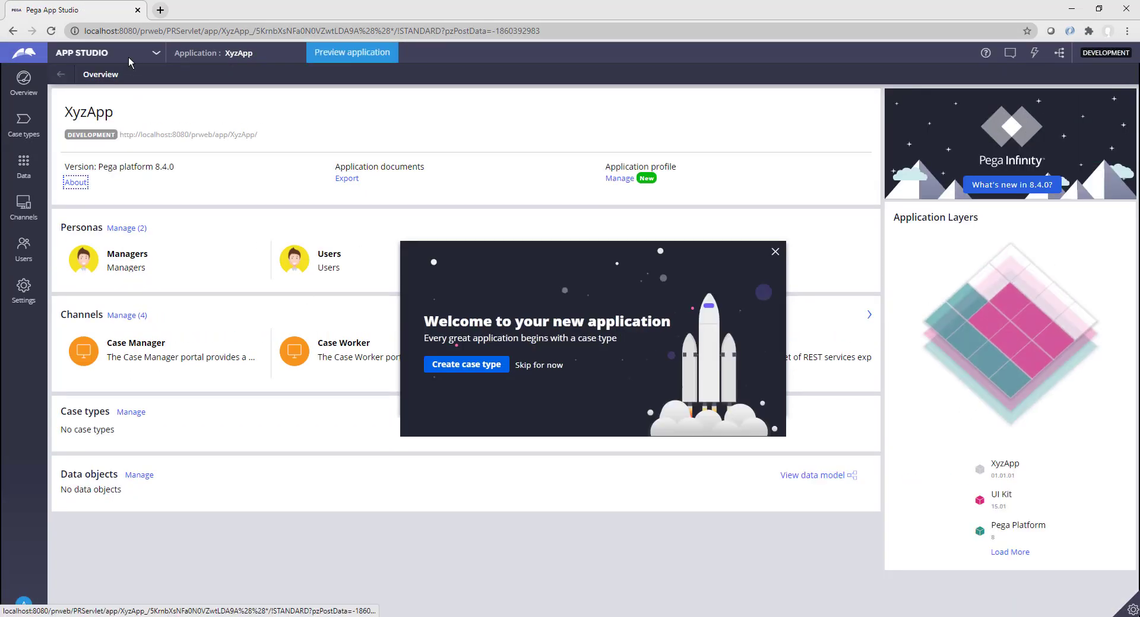
Step: Switch to Dev Studio, search for py-login-screen, and open the webwb py-login-screen css rule
left_click(156, 53)
left_click(99, 92)
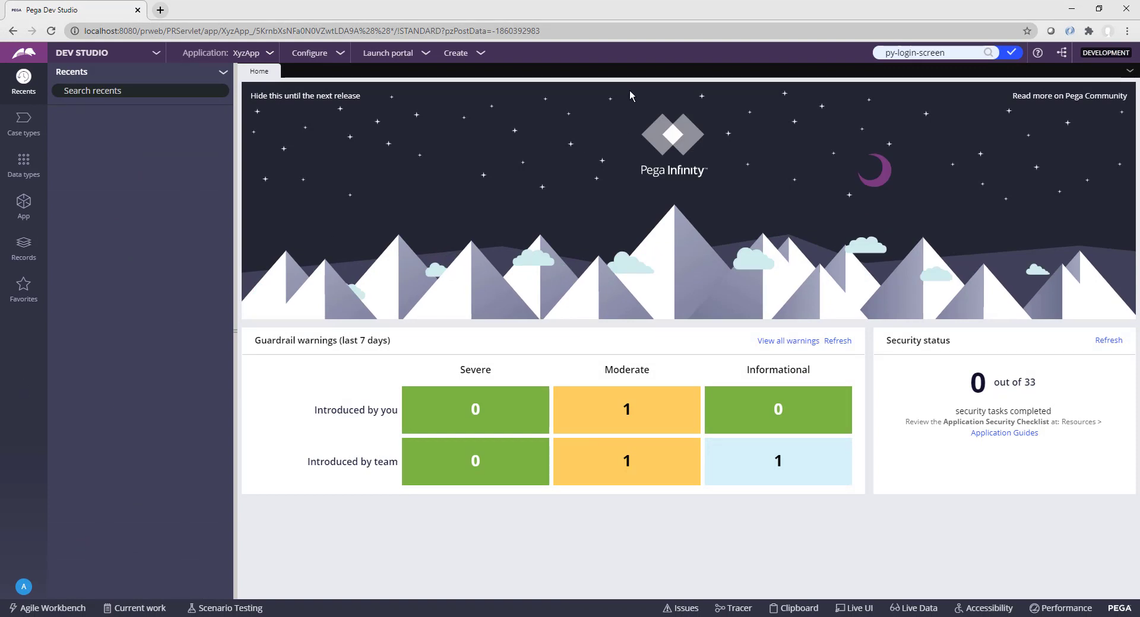
left_click(956, 52)
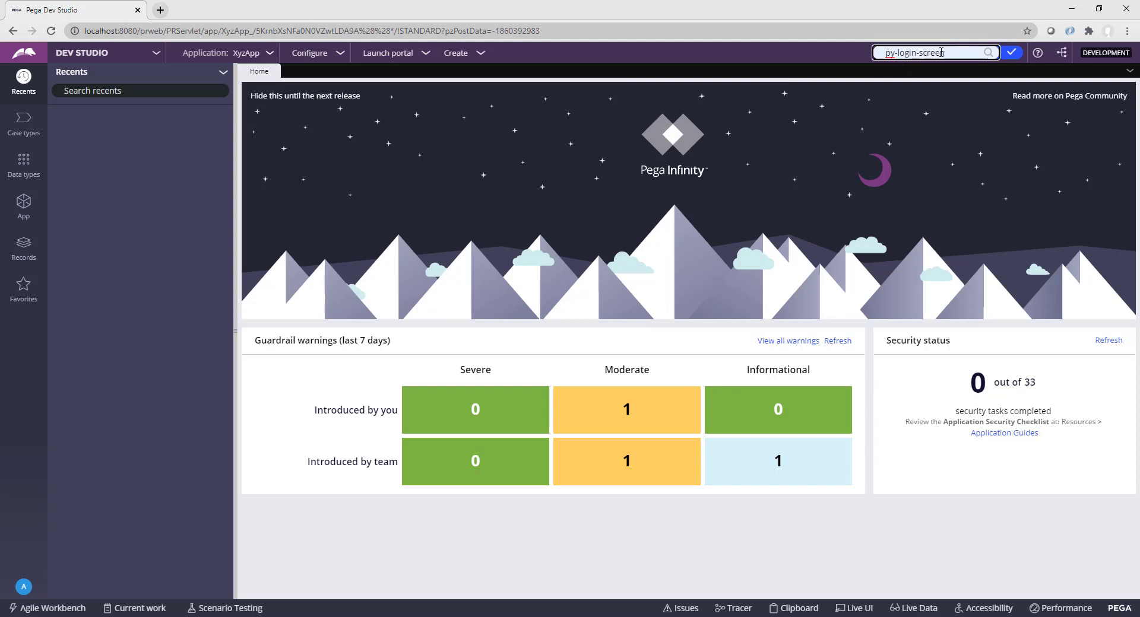
left_click_drag(945, 53, 885, 53)
left_click(965, 51)
key("Return")
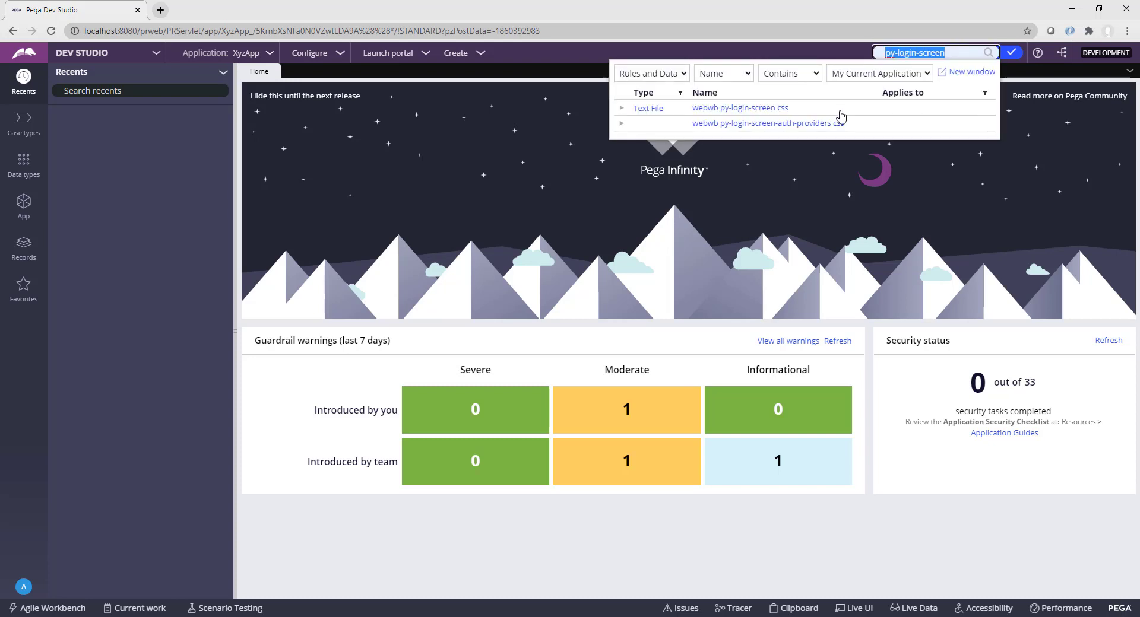
left_click(749, 110)
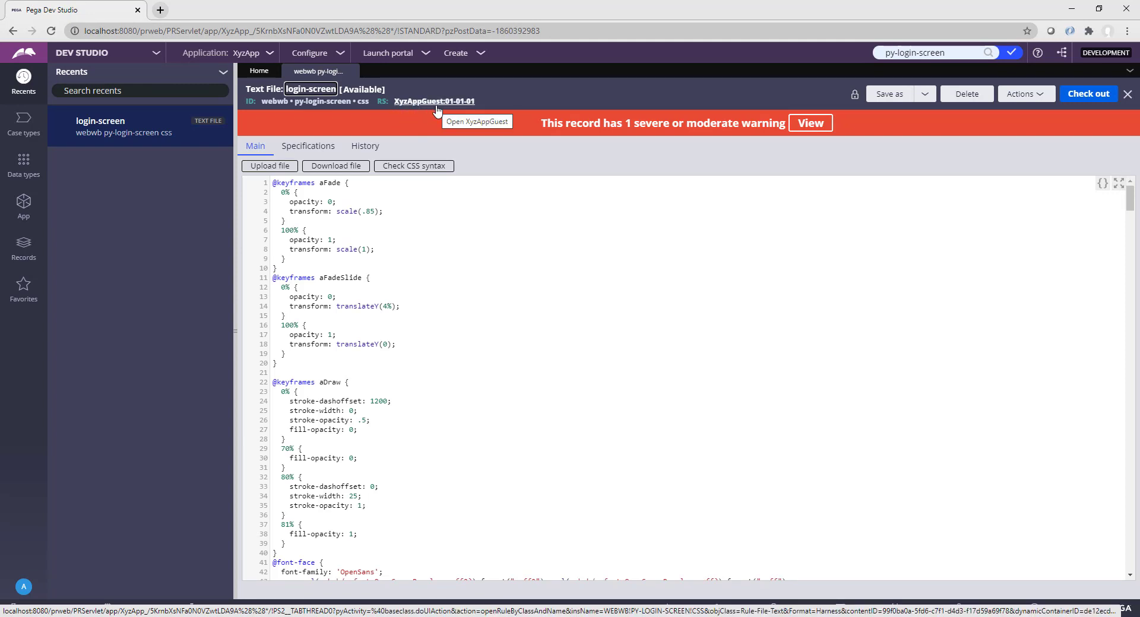
Step: Check out the rule, change line 81's LoginBGImage1.jpg to LoginBGImage2.jpg, and save
left_click(1091, 101)
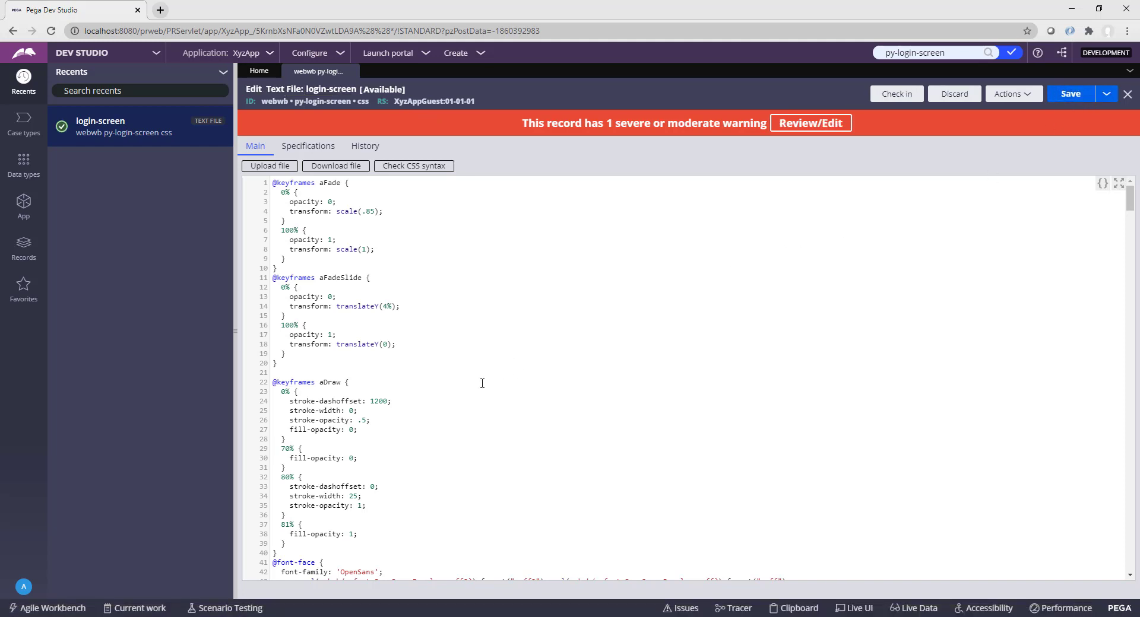
scroll(482, 382, "down", 5)
scroll(482, 381, "down", 7)
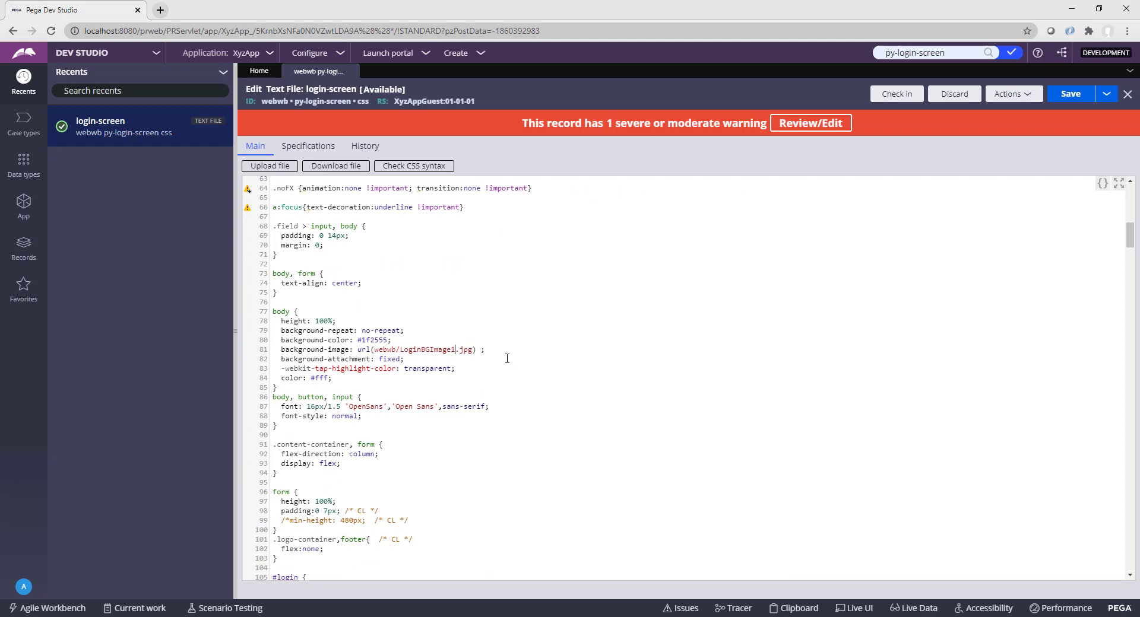
left_click_drag(485, 350, 276, 349)
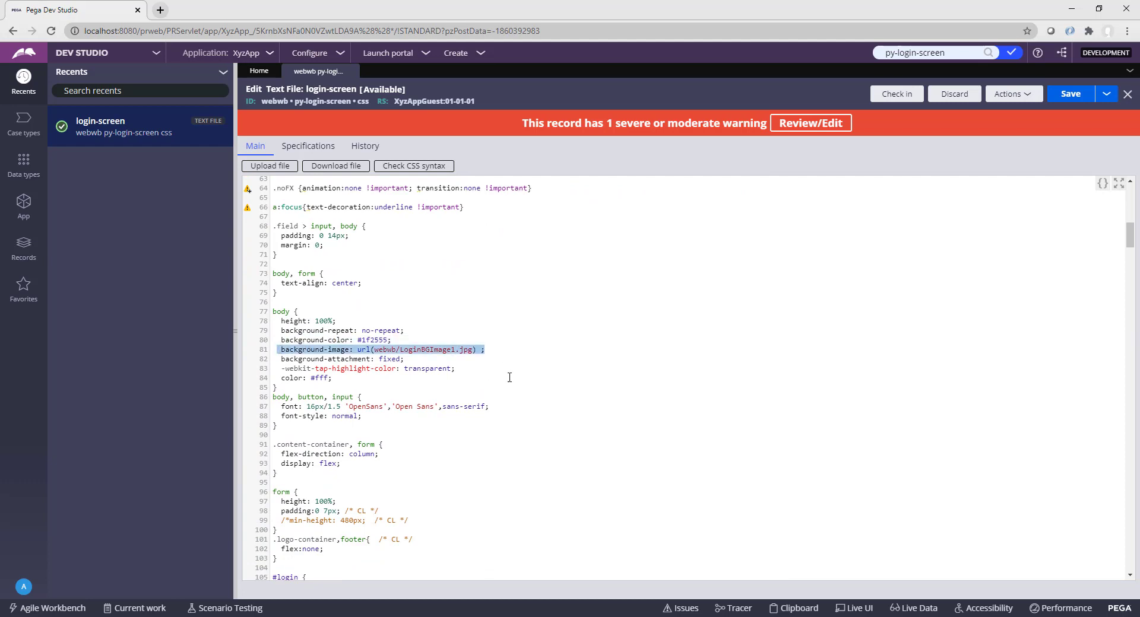
left_click(456, 348)
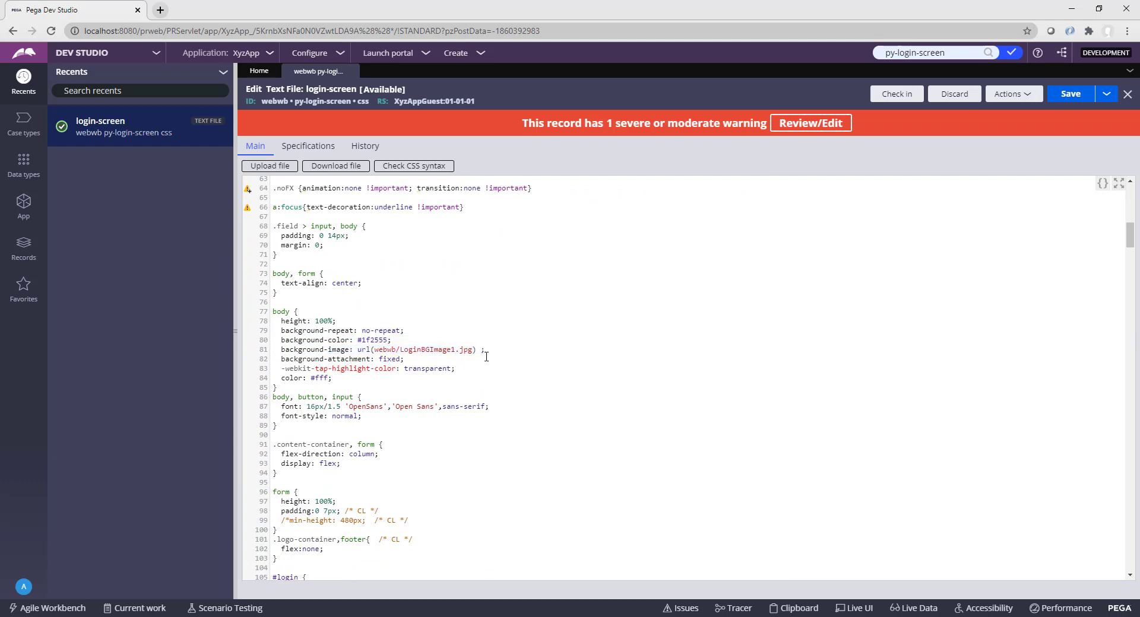
key("BackSpace")
type("2")
left_click(1072, 95)
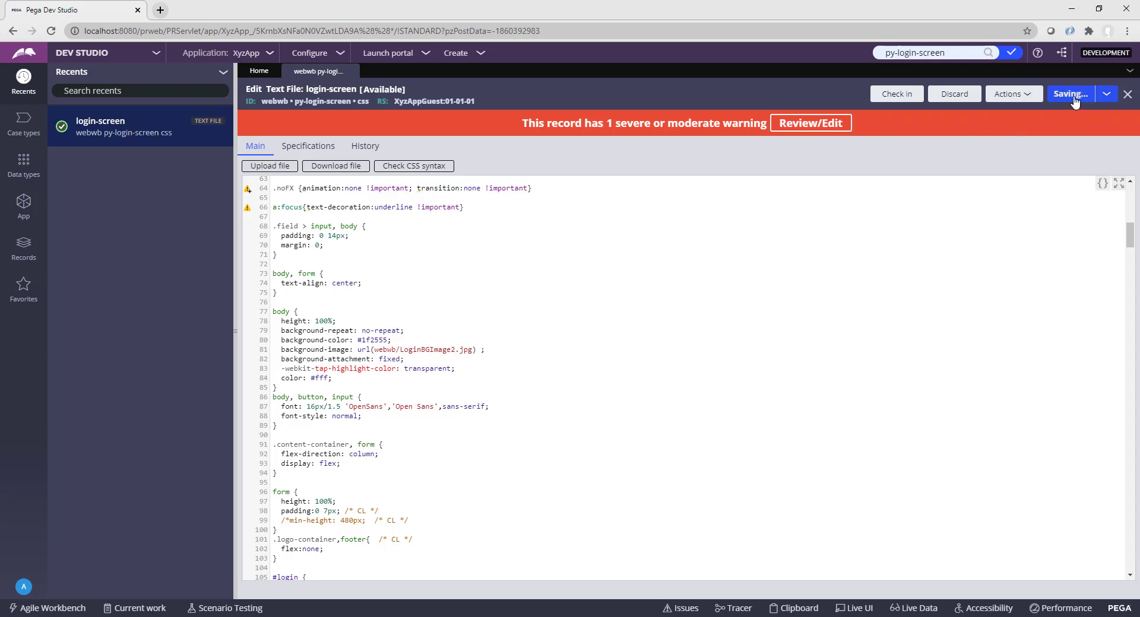
Step: Check the login-screen CSS rule back in with the comment 'Updated'
left_click(902, 95)
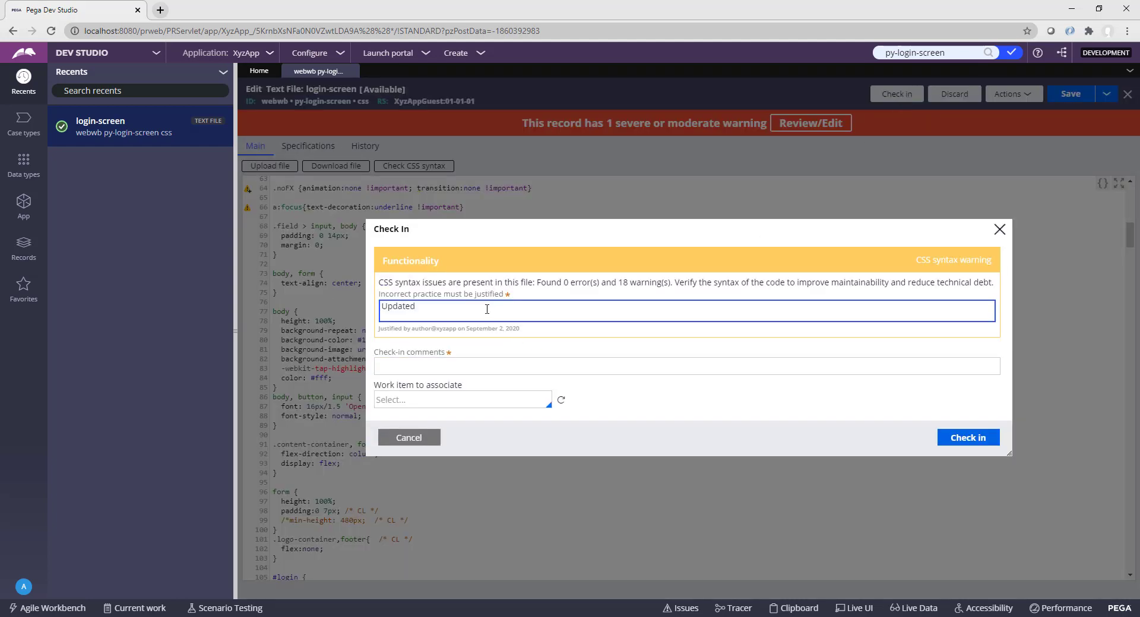
left_click(421, 368)
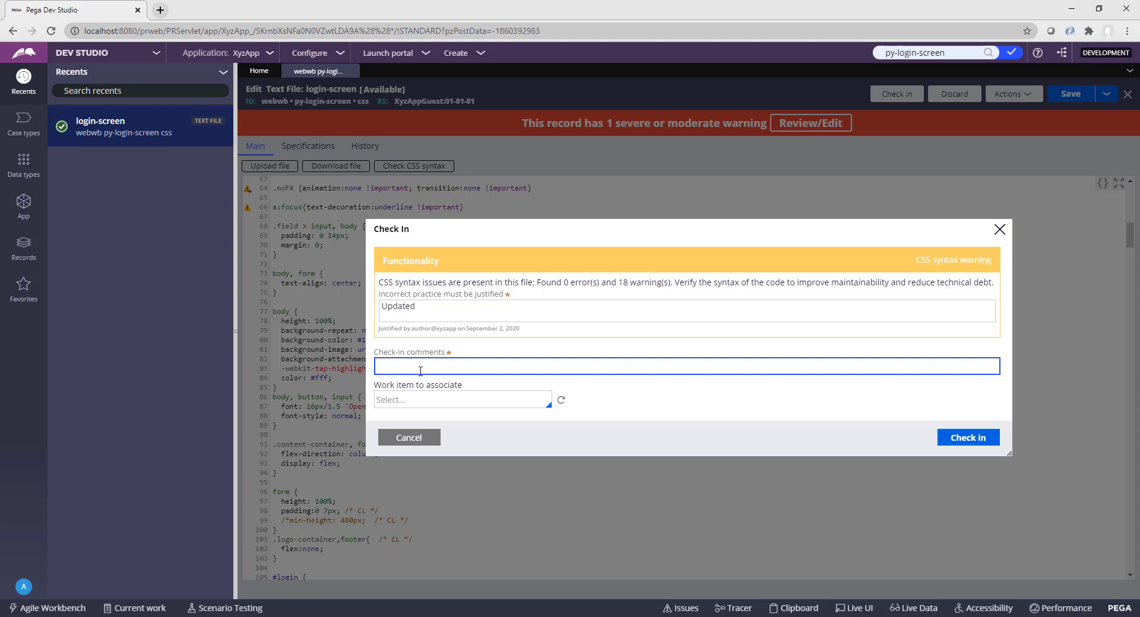
type("Updated")
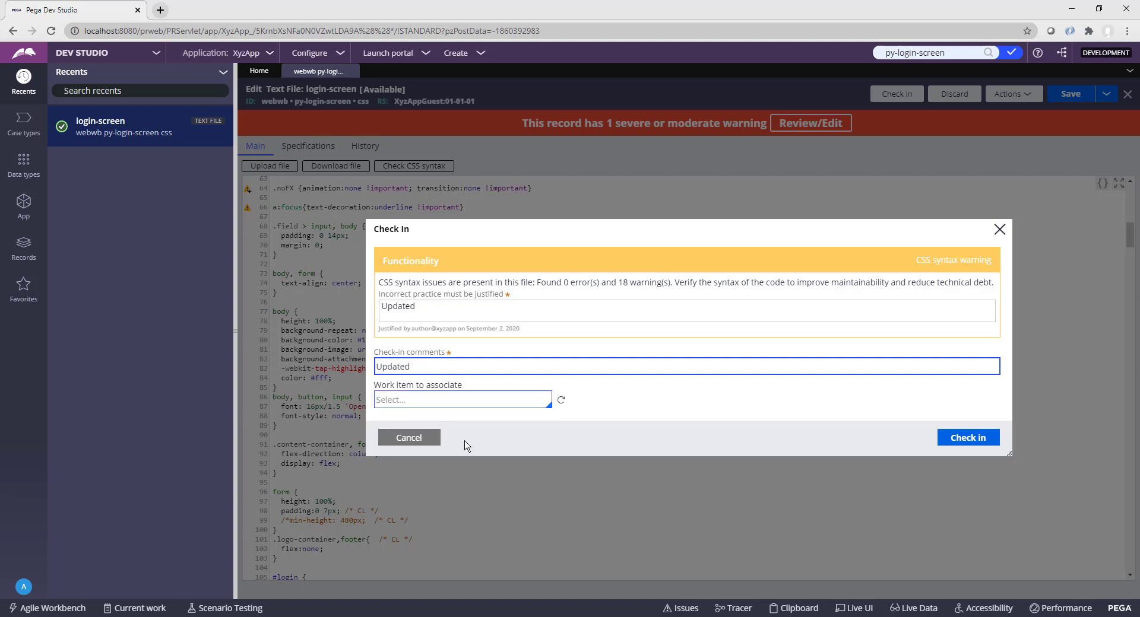
left_click(963, 446)
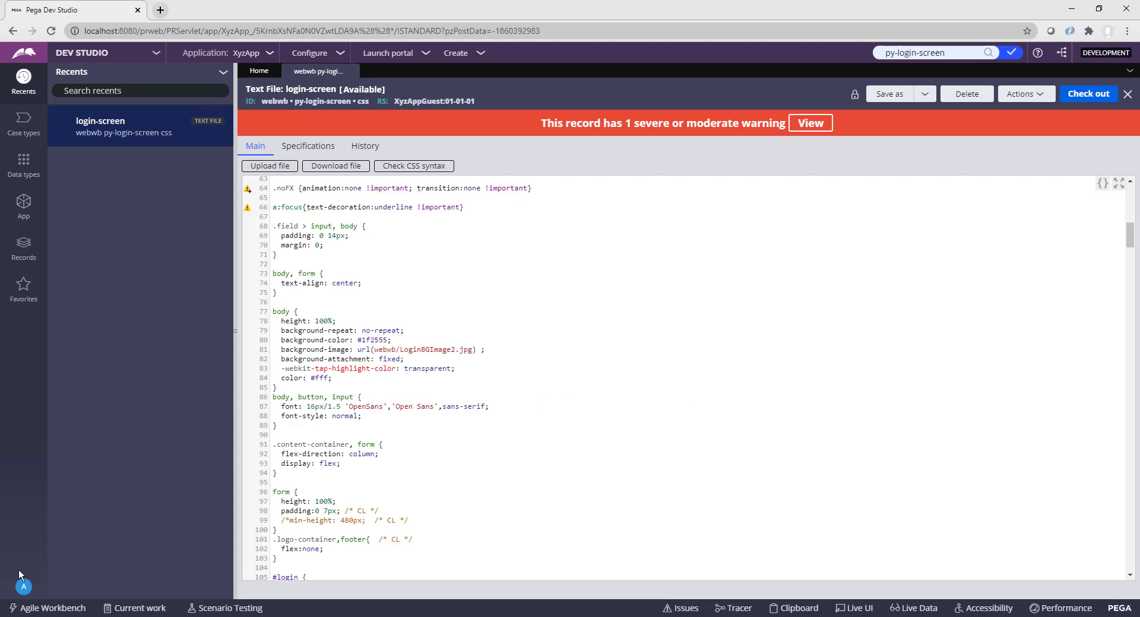
Step: Log off from Dev Studio to the login page and open Chrome's main menu
left_click(23, 587)
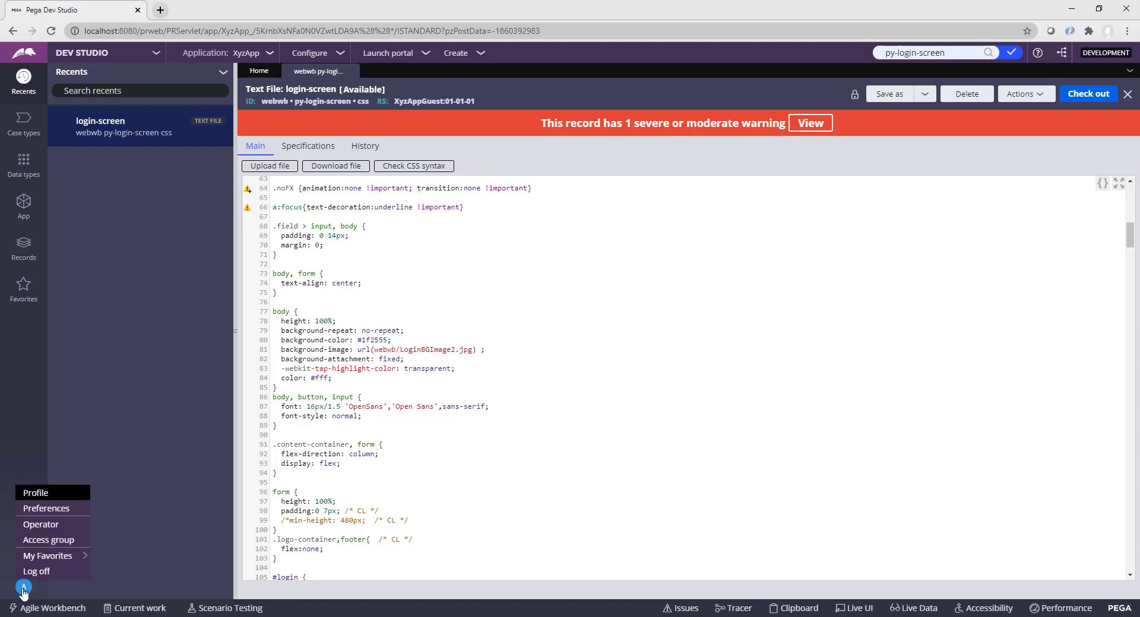
left_click(36, 571)
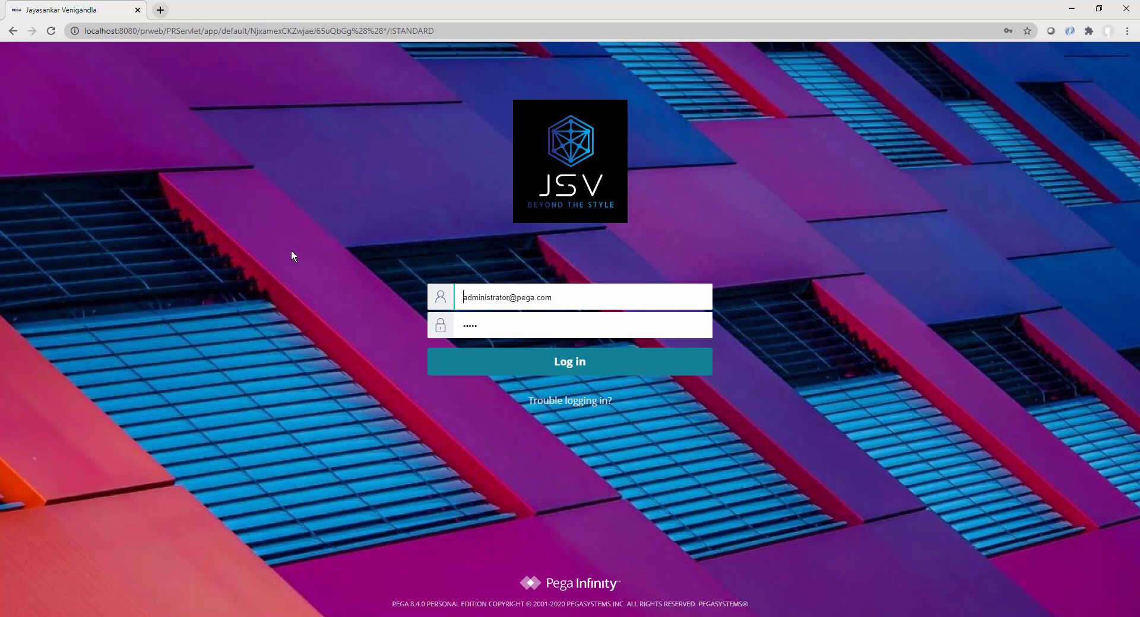
left_click(329, 236)
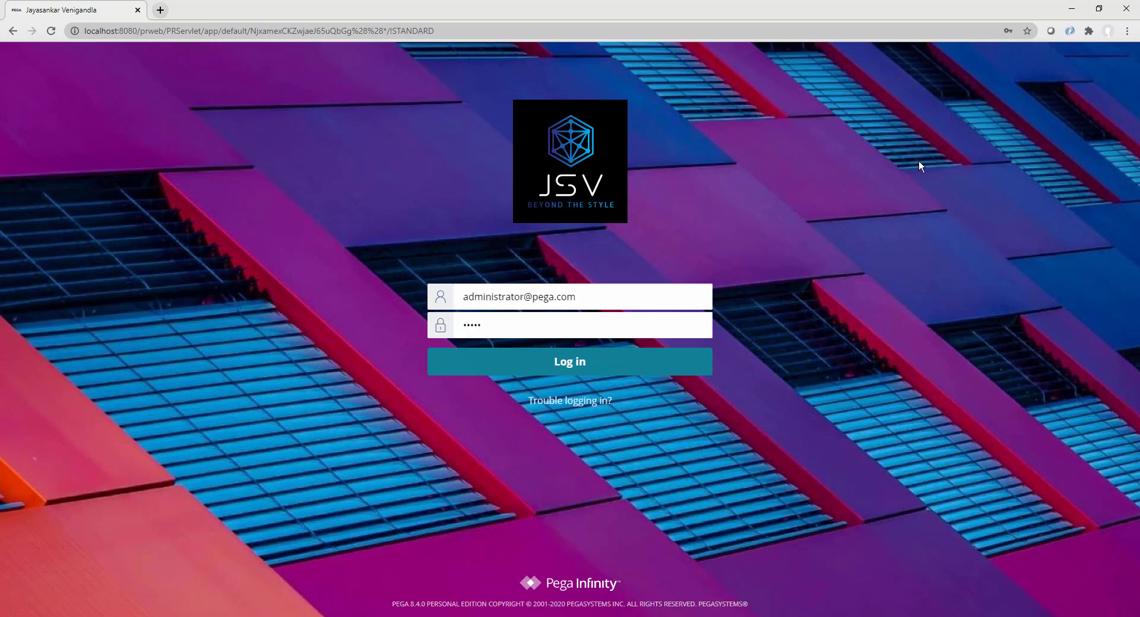
left_click(1126, 31)
Step: Clear Chrome's cached browsing data, close the Settings and History tabs, and reload the login page
mouse_move(1043, 96)
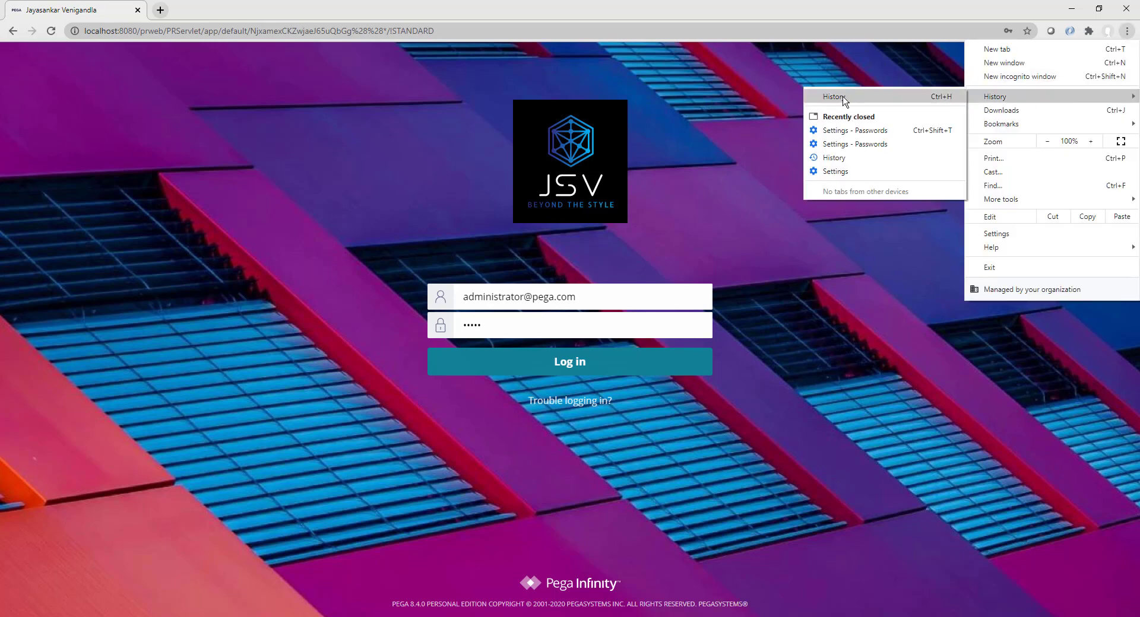
left_click(843, 98)
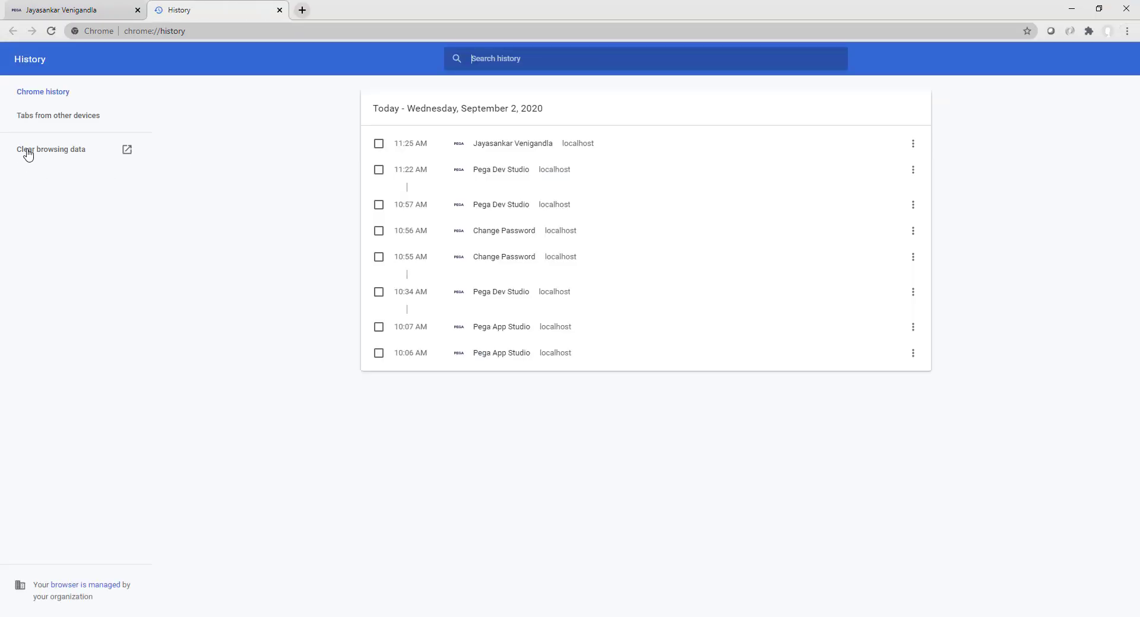
left_click(27, 149)
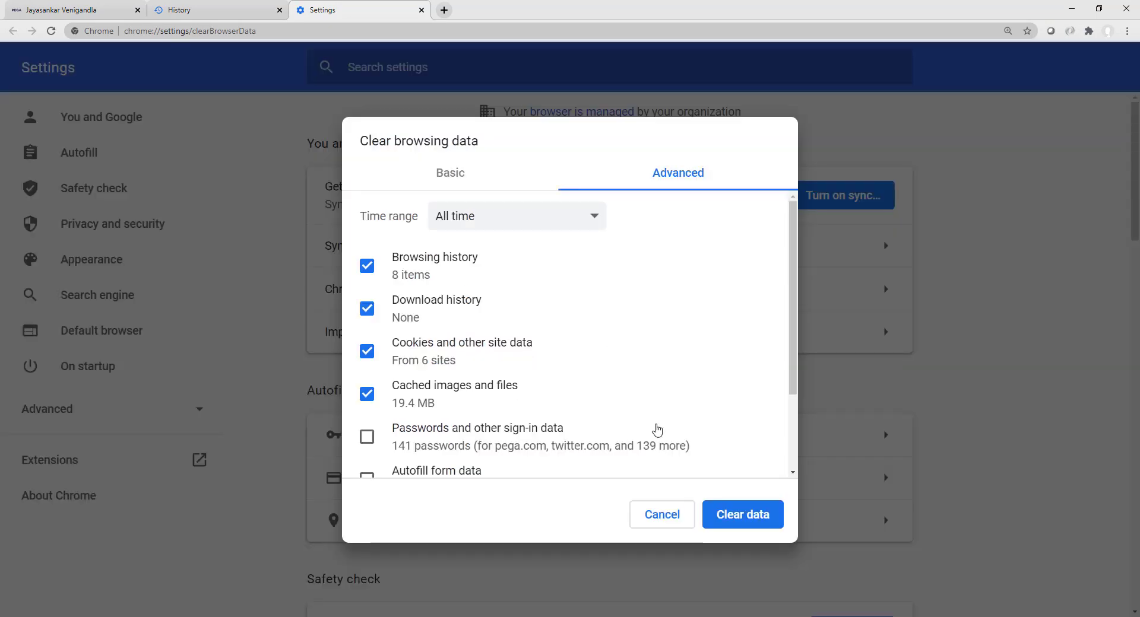
left_click(754, 517)
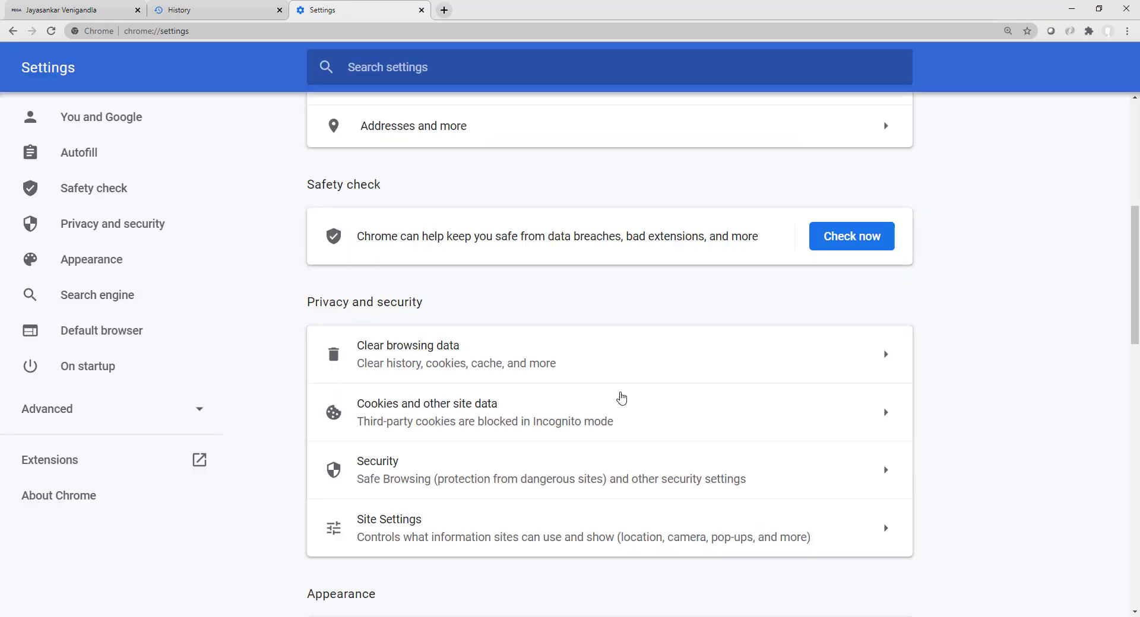
left_click(421, 10)
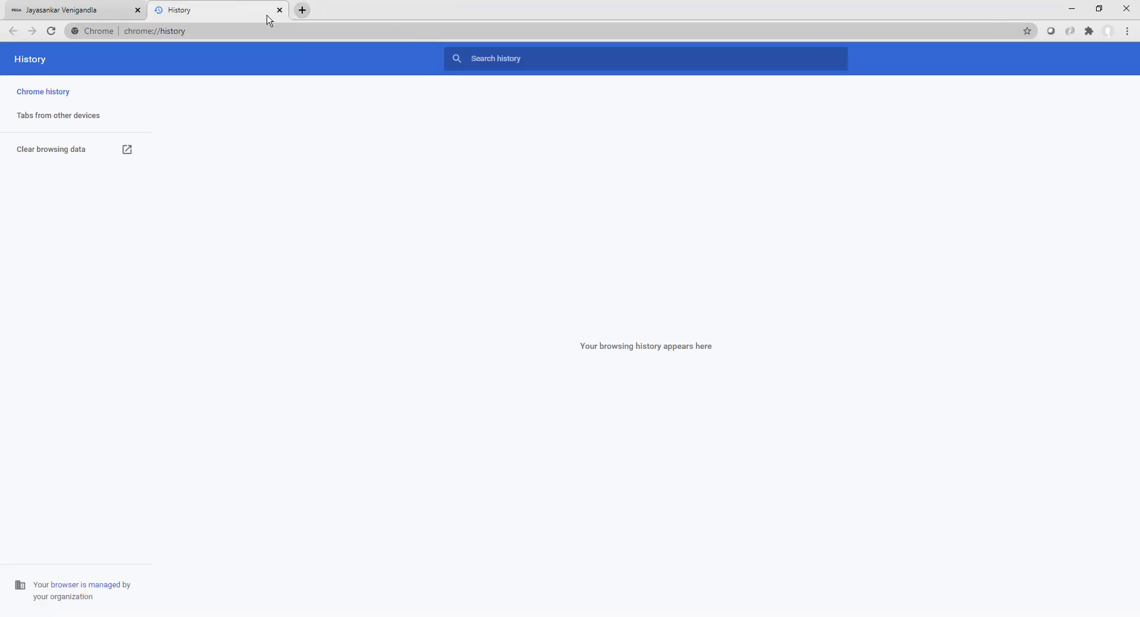
left_click(280, 10)
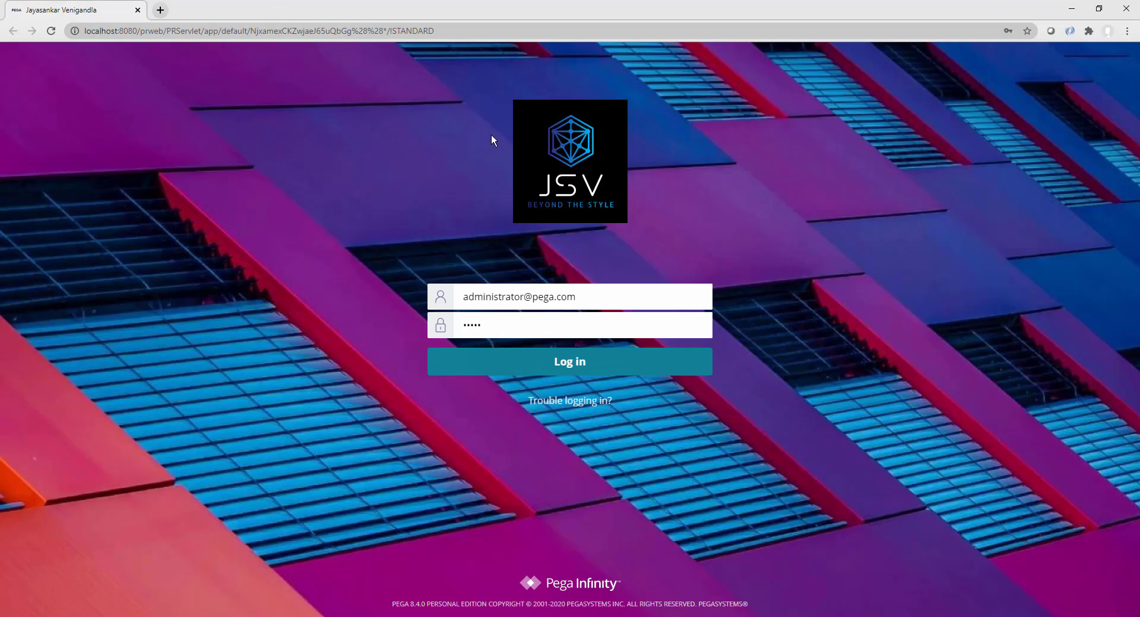
left_click(51, 33)
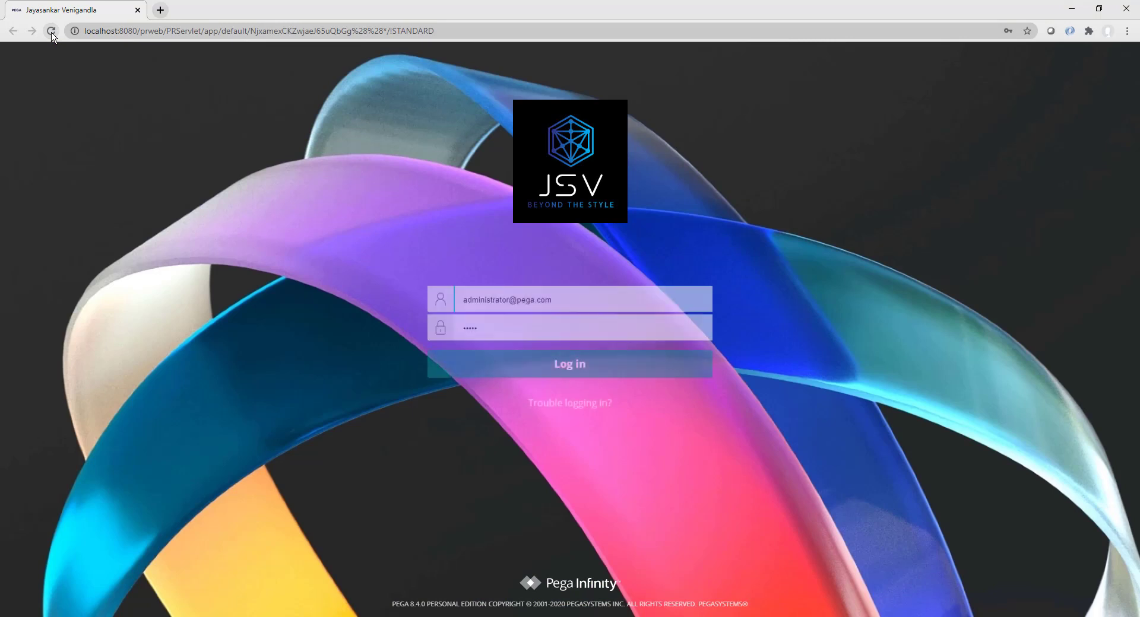